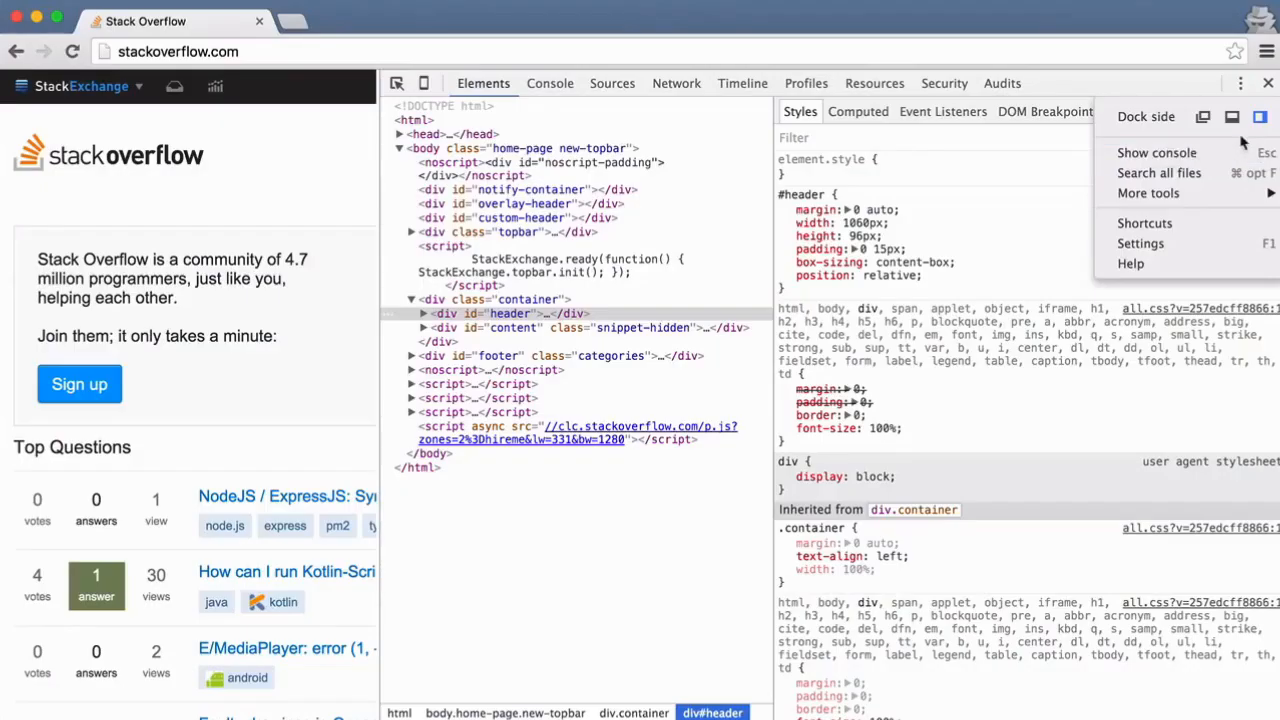
- Dock the developer tools below the page and look over the Stack Overflow home page
{"action": "left_click", "coordinate": [1238, 122]}
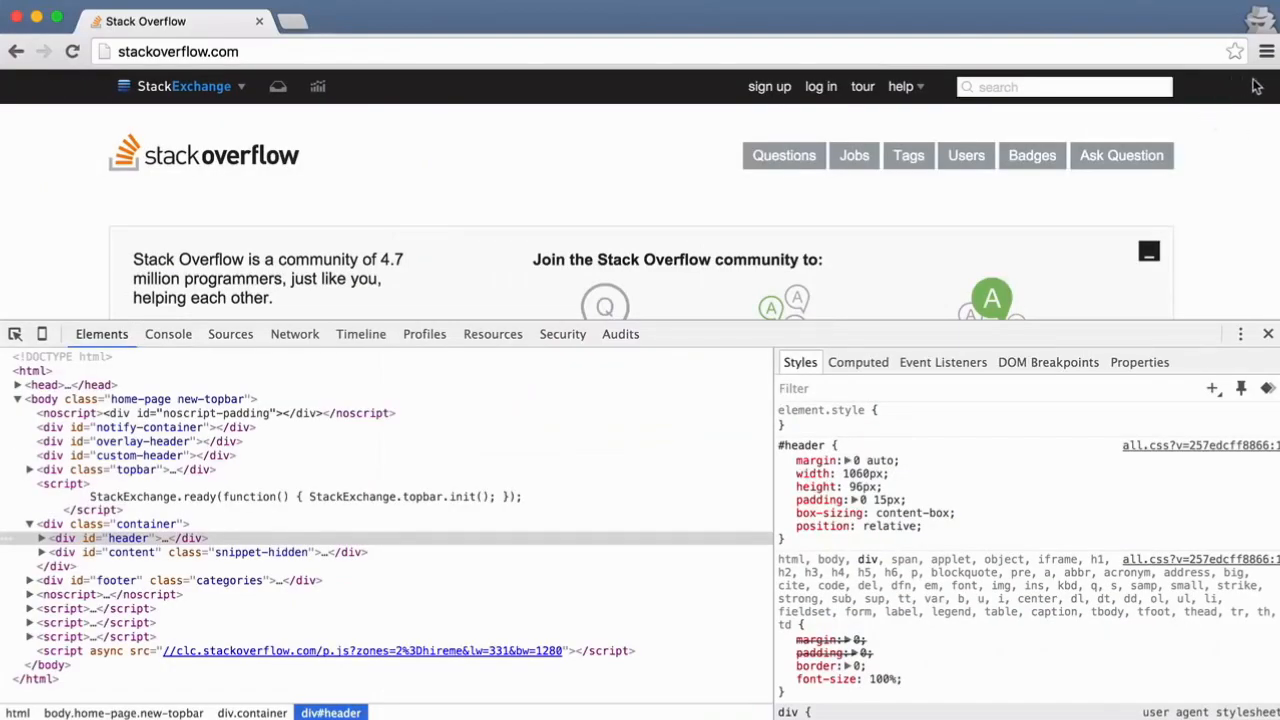
{"action": "left_click", "coordinate": [1239, 336]}
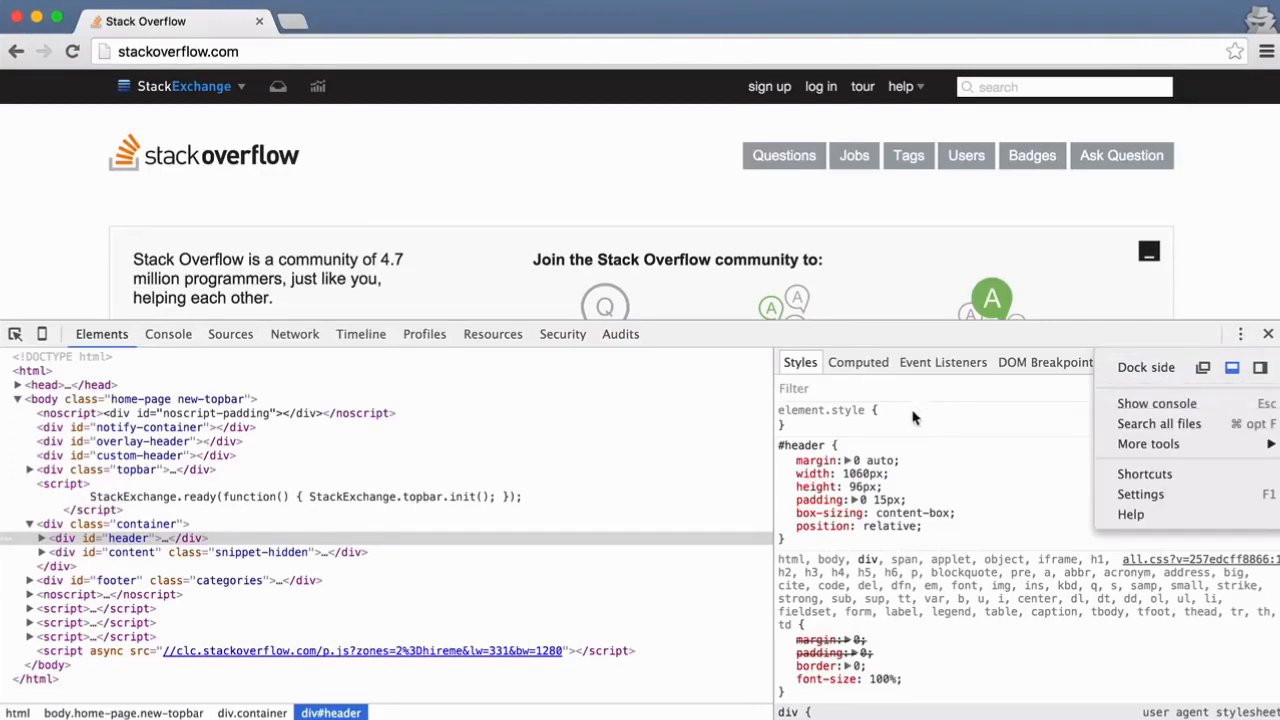
{"action": "left_click", "coordinate": [848, 412]}
{"action": "scroll", "coordinate": [397, 249], "scroll_direction": "down", "scroll_amount": 1}
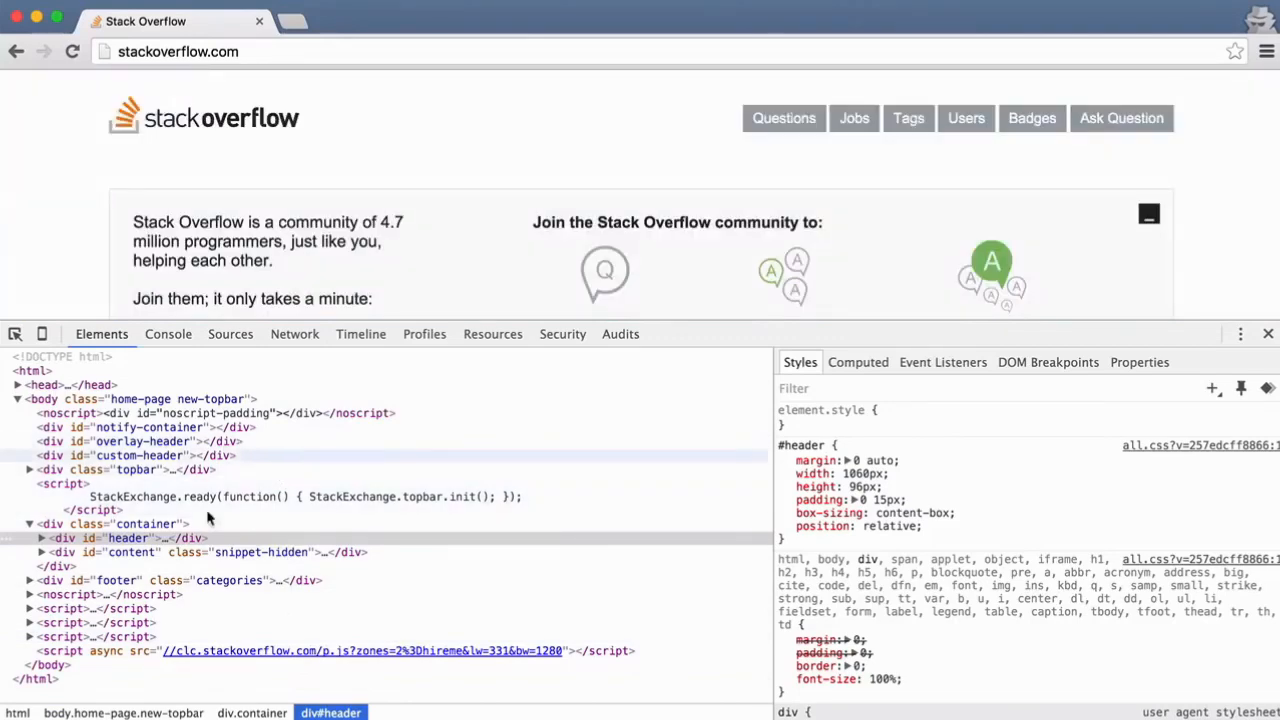
{"action": "scroll", "coordinate": [402, 238], "scroll_direction": "down", "scroll_amount": 8}
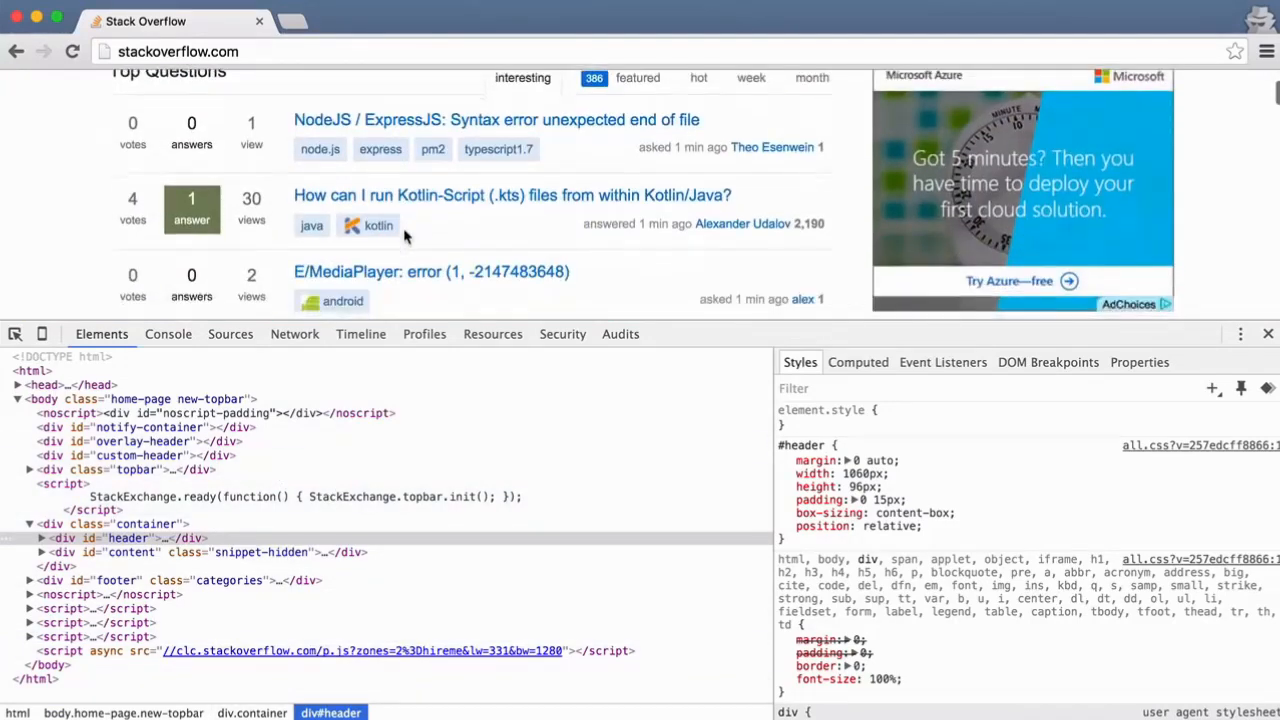
{"action": "scroll", "coordinate": [404, 236], "scroll_direction": "up", "scroll_amount": 5}
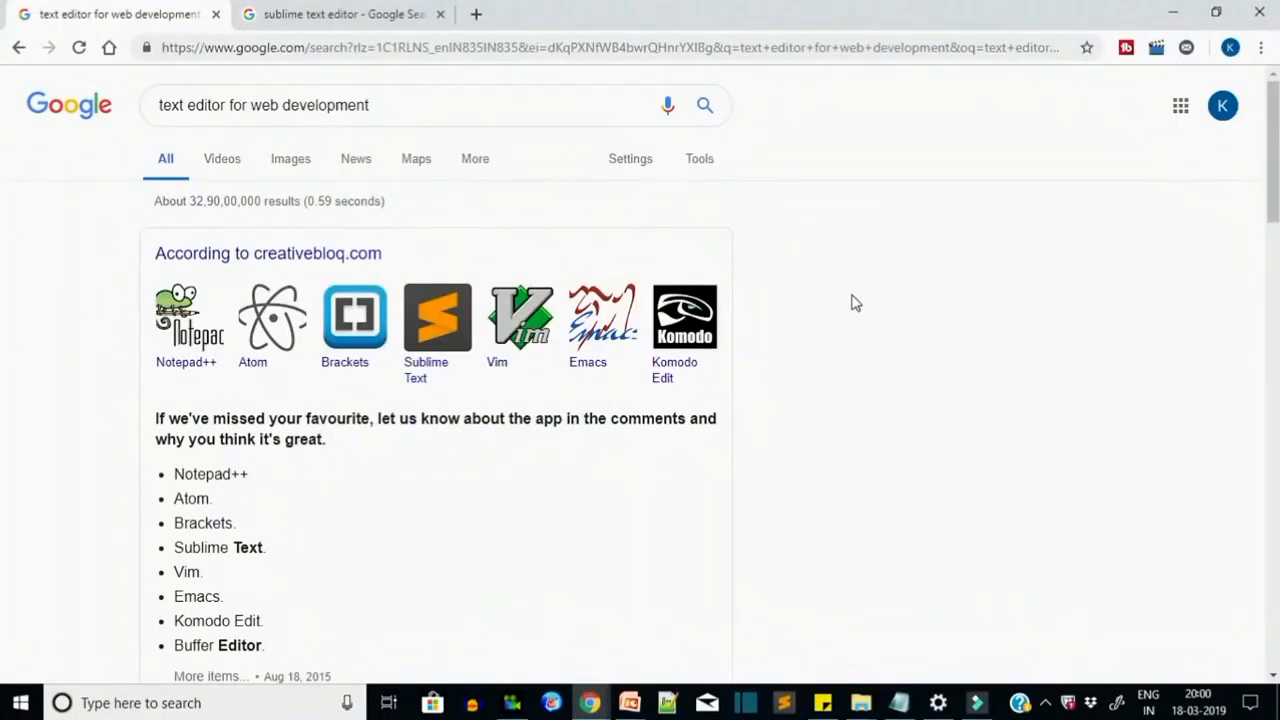
{"action": "scroll", "coordinate": [852, 303], "scroll_direction": "down", "scroll_amount": 2}
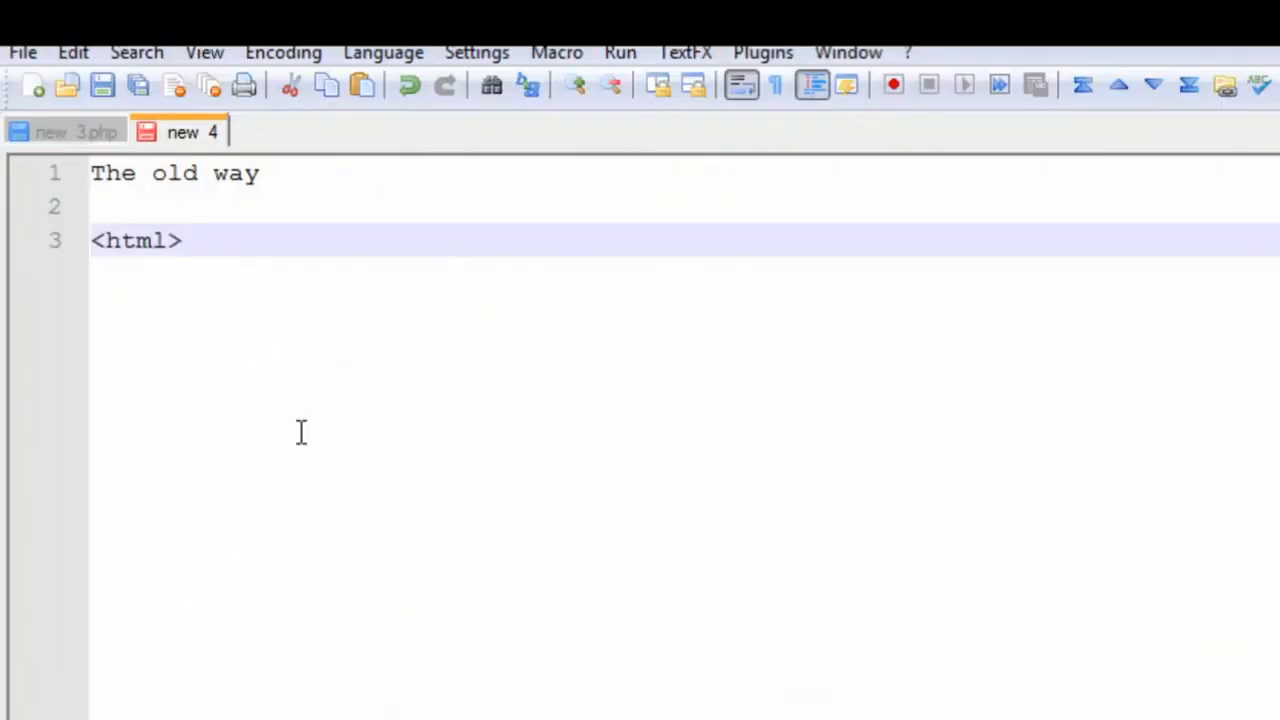
- Write a basic HTML page under "The old way" with the title My Title and a body paragraph reading Hello World
{"action": "key", "text": "Return"}
{"action": "key", "text": "Return"}
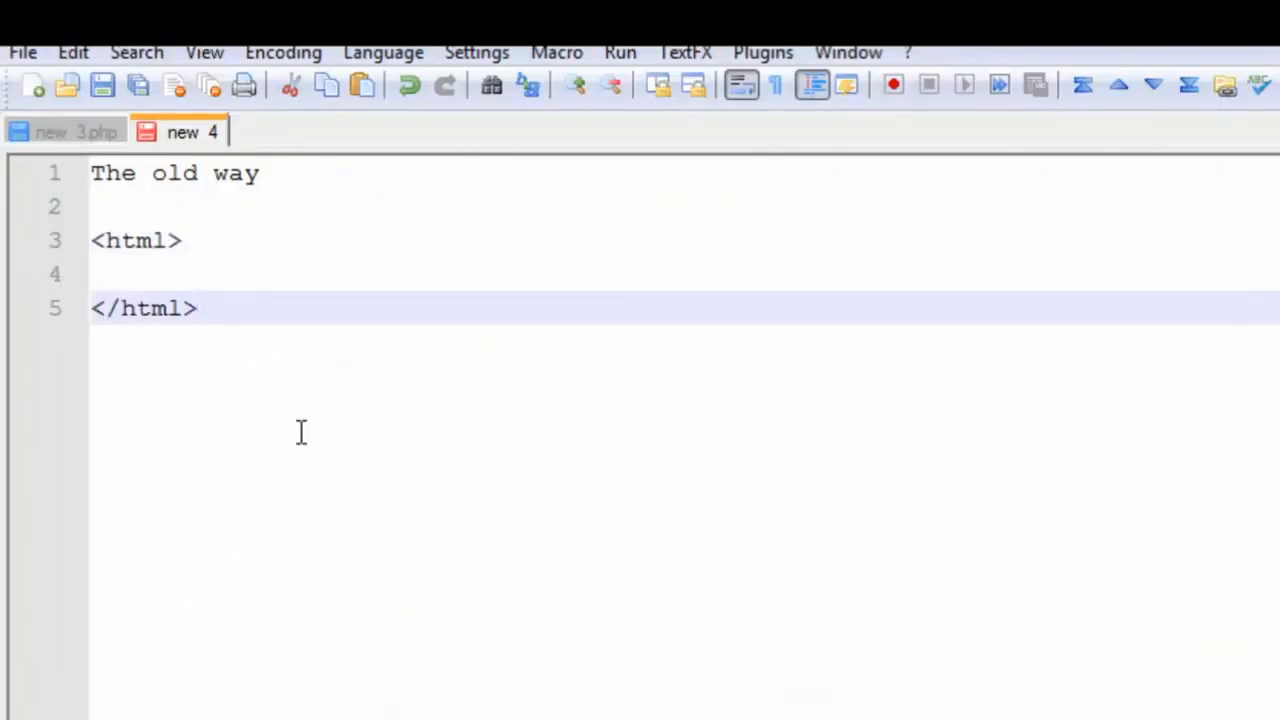
{"action": "key", "text": "Up"}
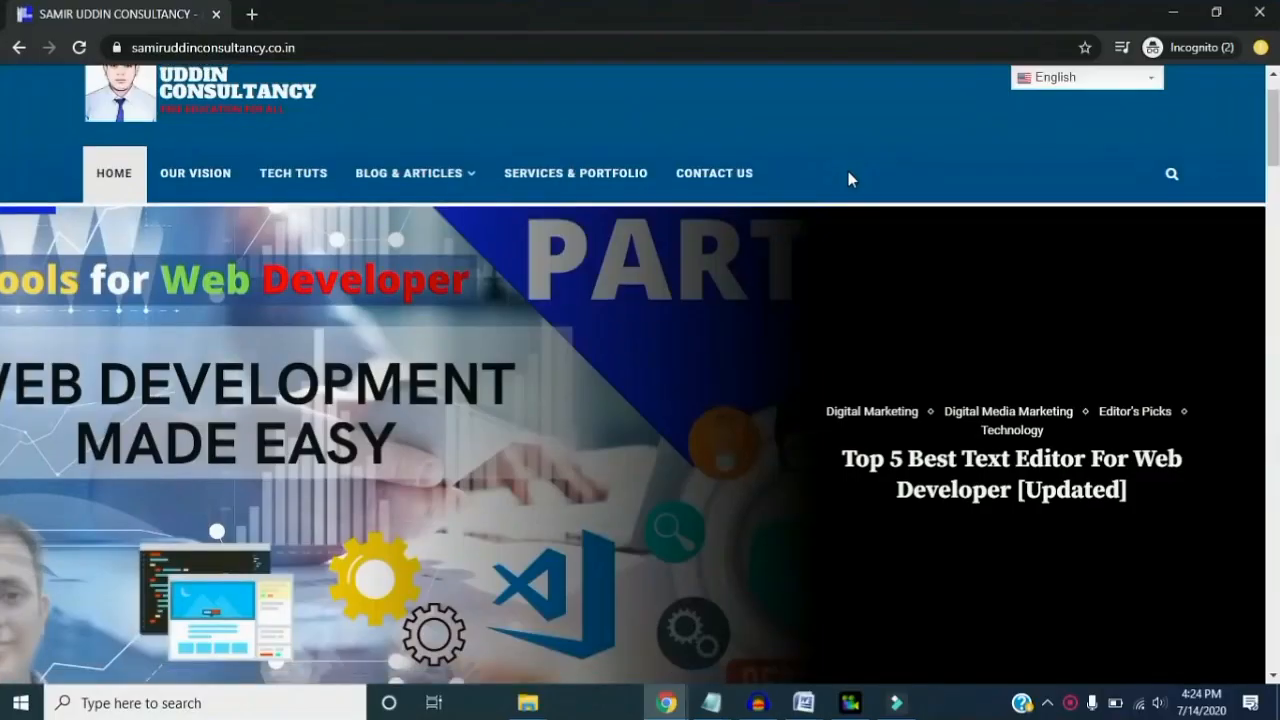
- Find the article "Top 5 Best Text Editor For Web Developer [Updated]" among the home page's Editor's Picks and open it
{"action": "scroll", "coordinate": [847, 168], "scroll_direction": "down", "scroll_amount": 3}
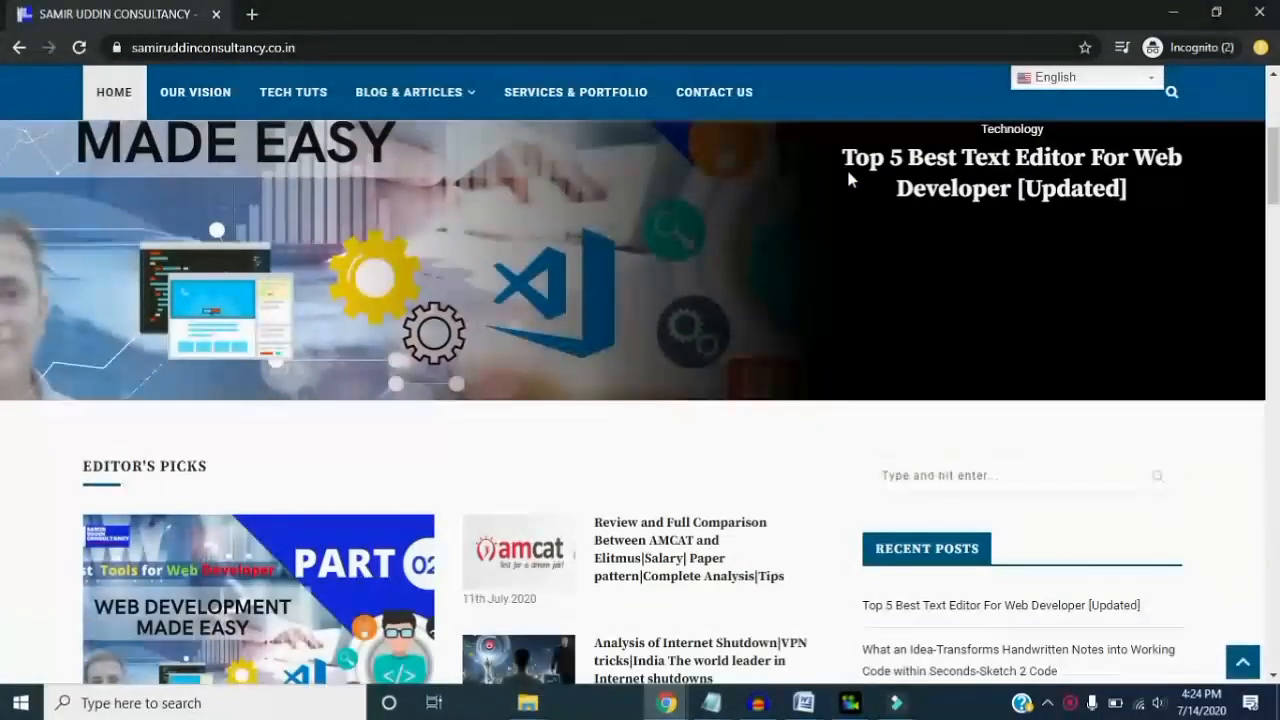
{"action": "scroll", "coordinate": [848, 172], "scroll_direction": "down", "scroll_amount": 3}
{"action": "scroll", "coordinate": [848, 178], "scroll_direction": "down", "scroll_amount": 2}
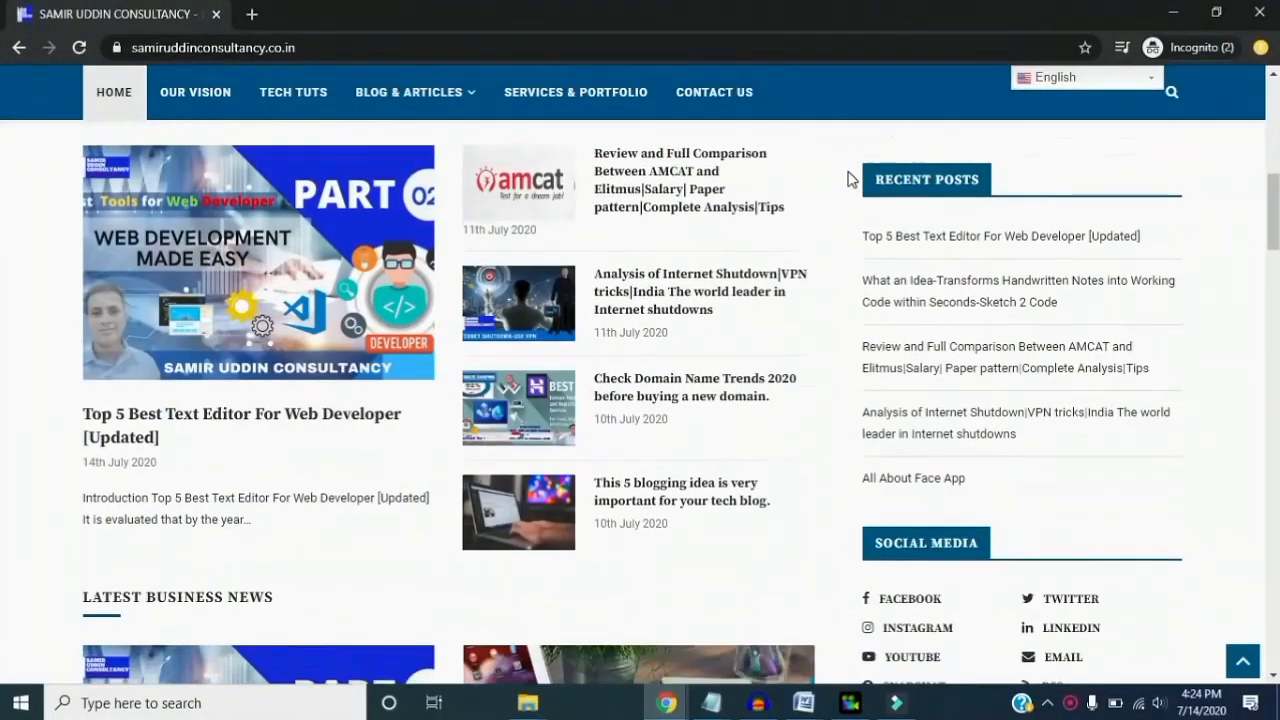
{"action": "scroll", "coordinate": [847, 178], "scroll_direction": "down", "scroll_amount": 4}
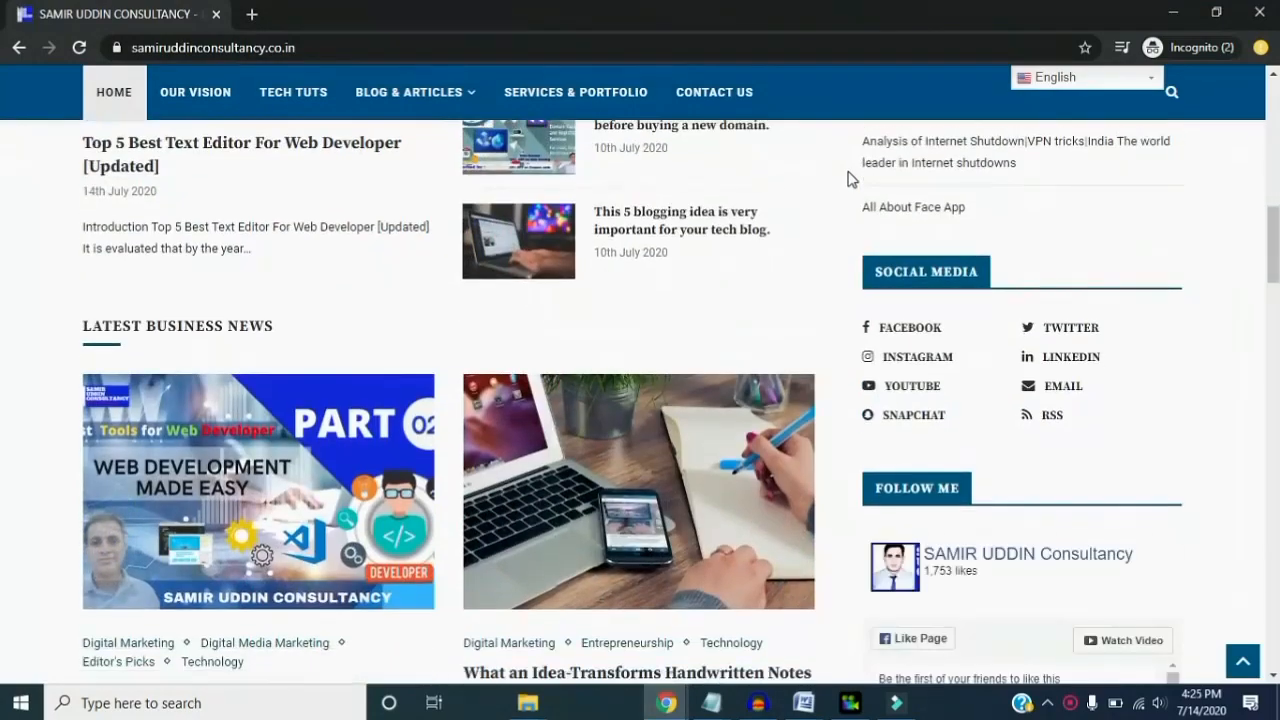
{"action": "scroll", "coordinate": [848, 178], "scroll_direction": "down", "scroll_amount": 5}
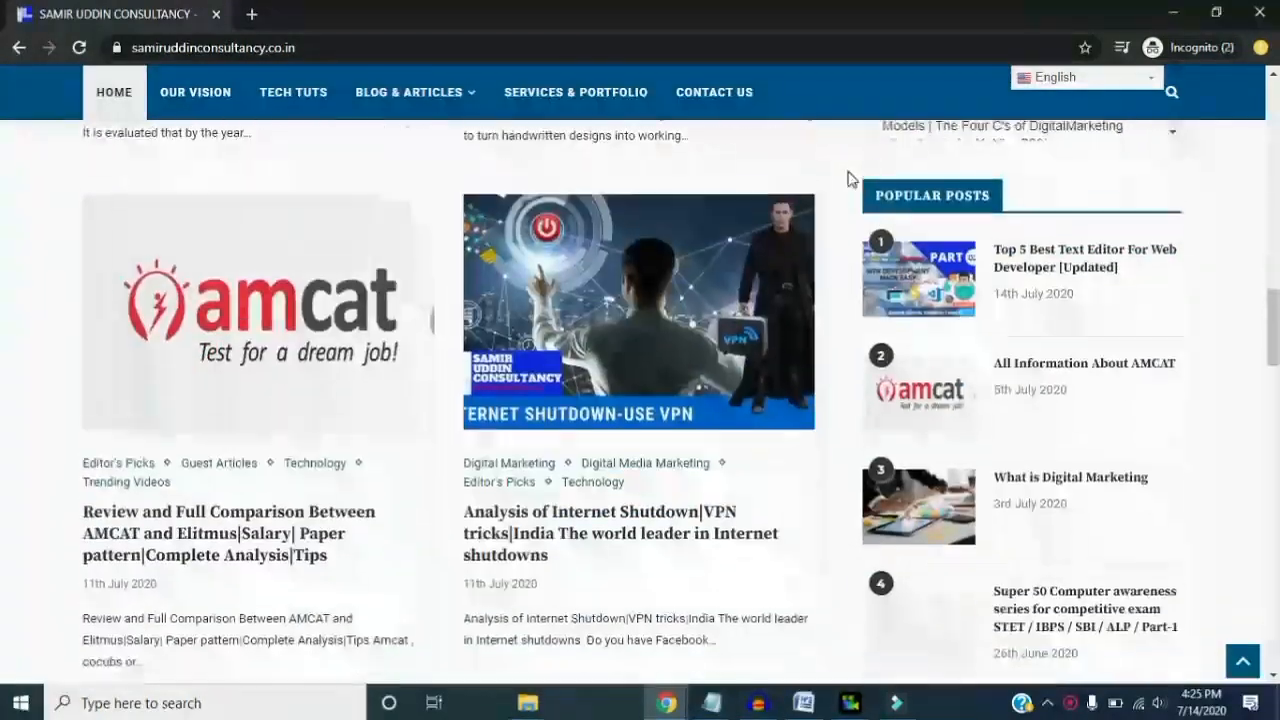
{"action": "scroll", "coordinate": [848, 178], "scroll_direction": "up", "scroll_amount": 10}
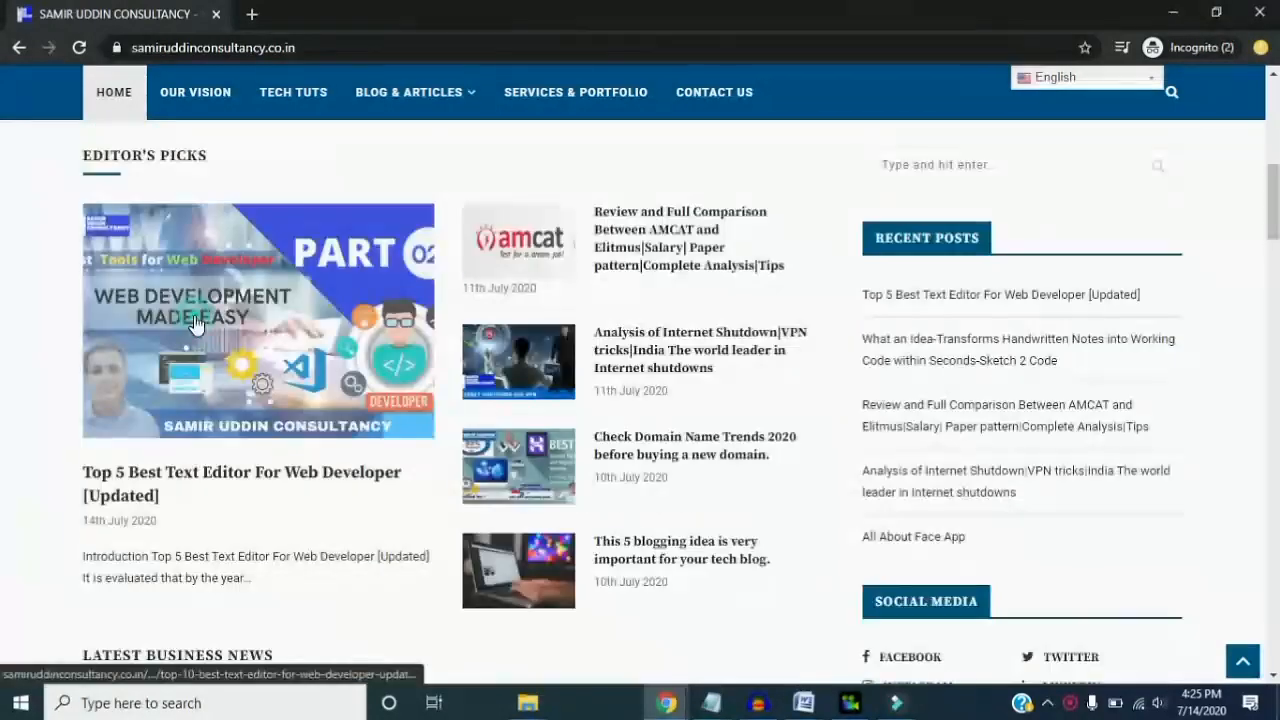
{"action": "left_click", "coordinate": [194, 318]}
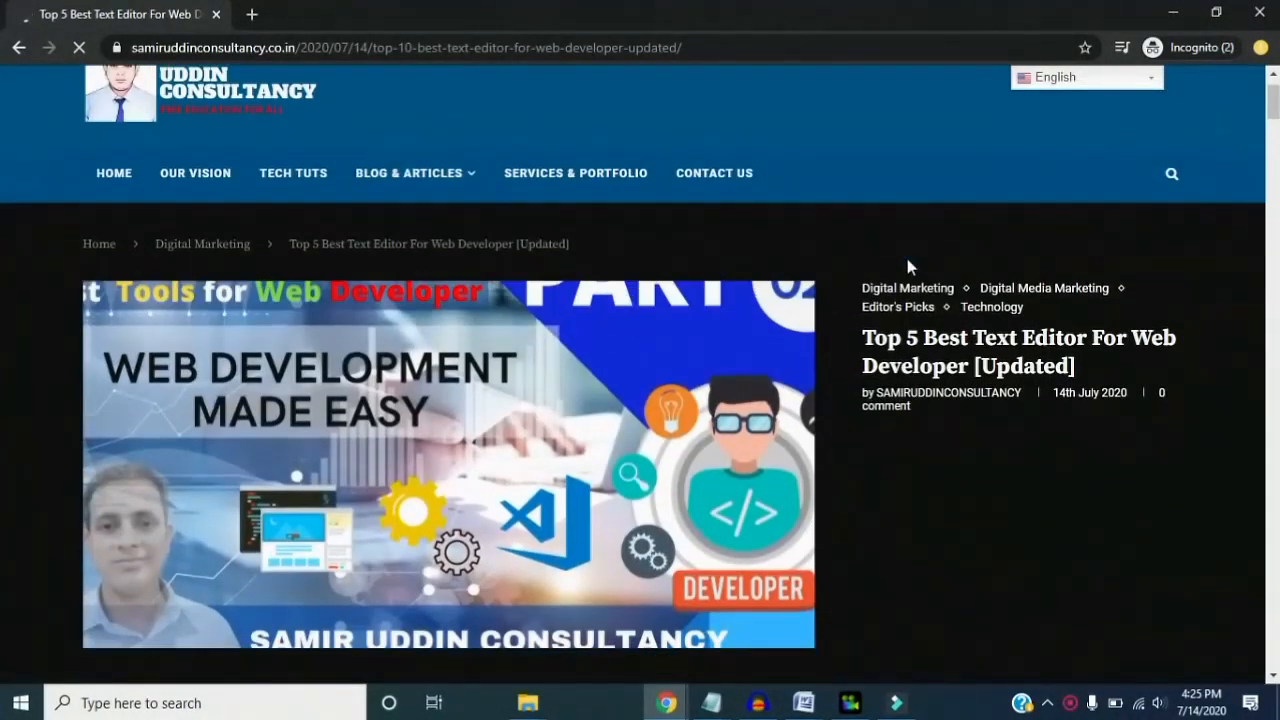
- Read through the article's reviews of Notepad++, Atom, Sublime Text, Visual Studio Code and UltraEdit up to the final conclusion
{"action": "scroll", "coordinate": [908, 265], "scroll_direction": "down", "scroll_amount": 5}
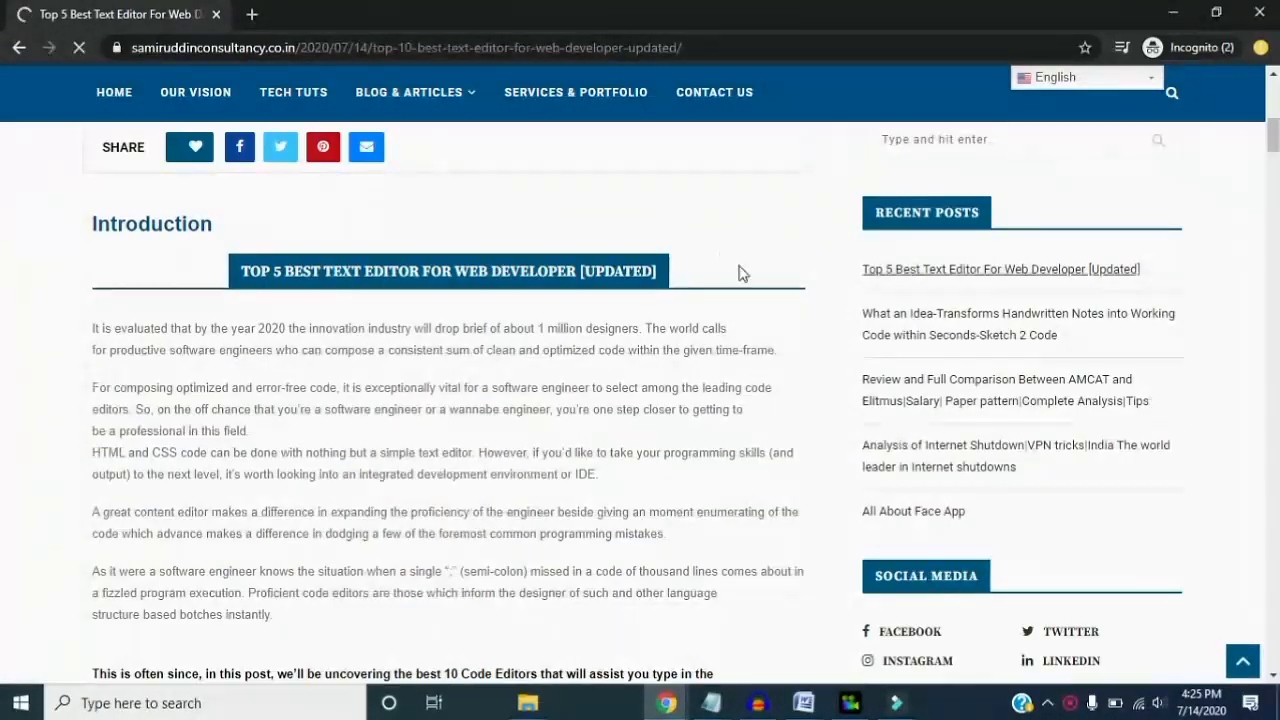
{"action": "scroll", "coordinate": [710, 241], "scroll_direction": "down", "scroll_amount": 2}
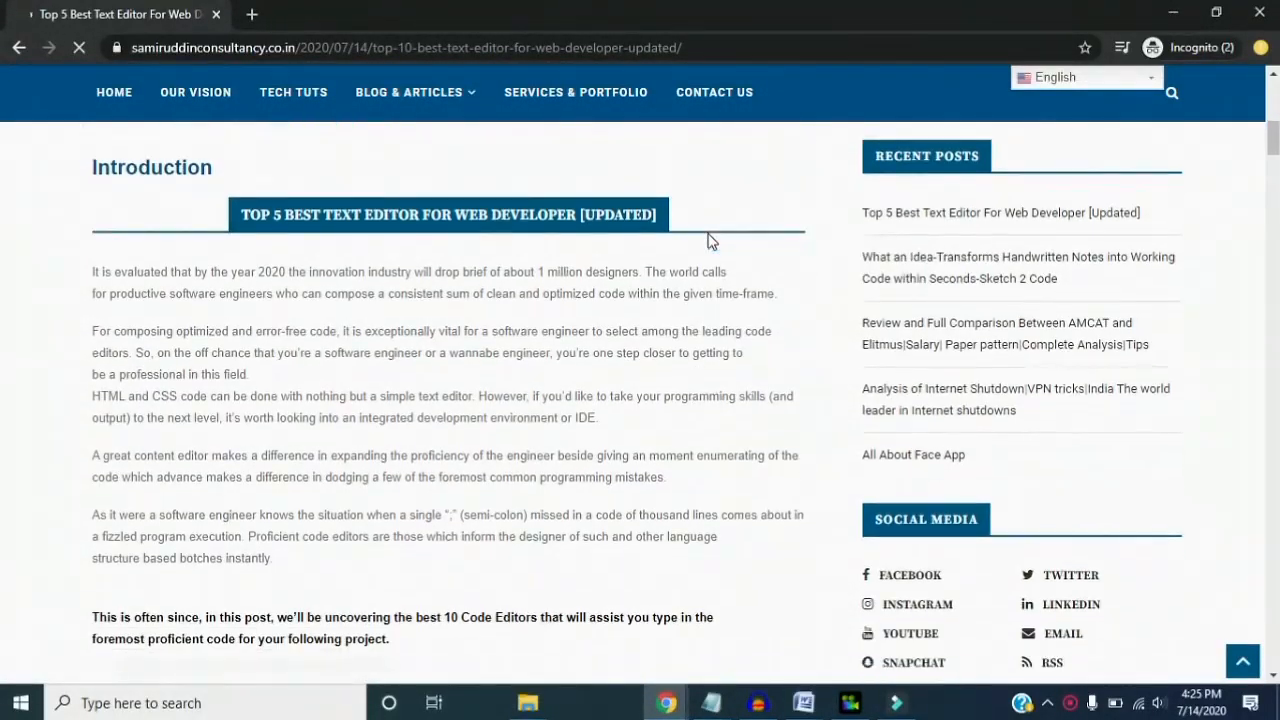
{"action": "scroll", "coordinate": [708, 240], "scroll_direction": "down", "scroll_amount": 6}
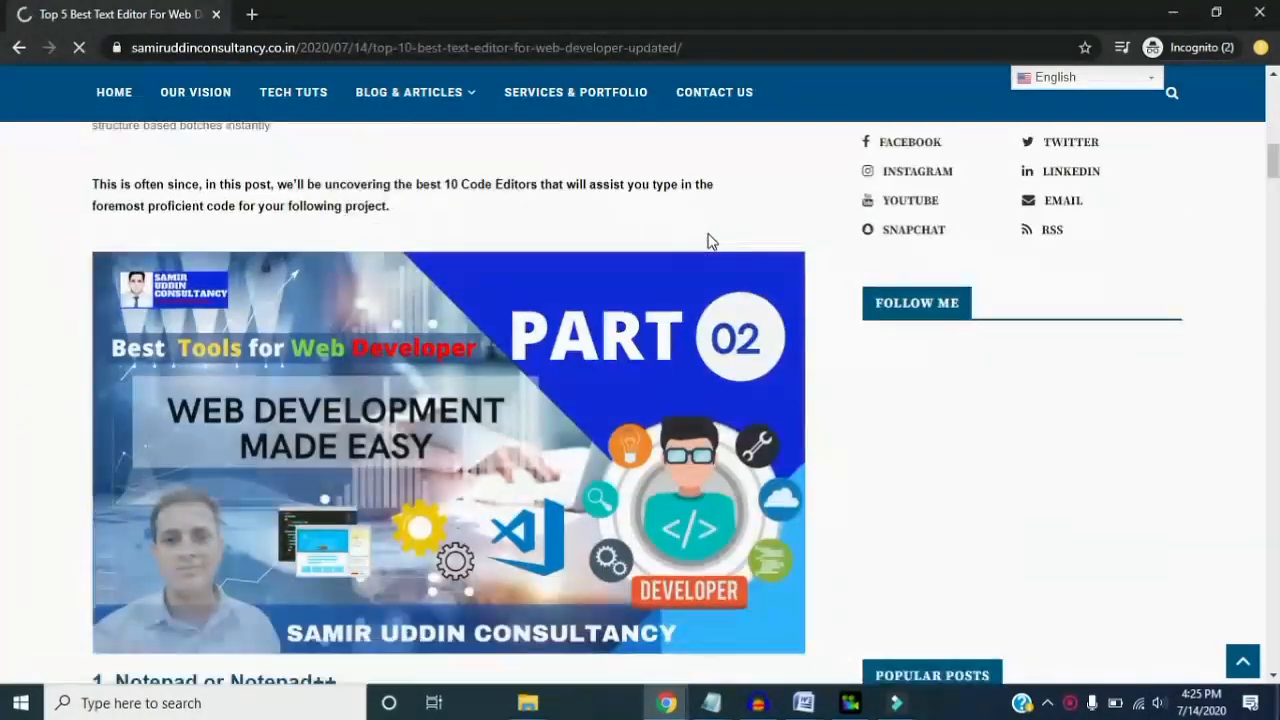
{"action": "scroll", "coordinate": [708, 238], "scroll_direction": "down", "scroll_amount": 2}
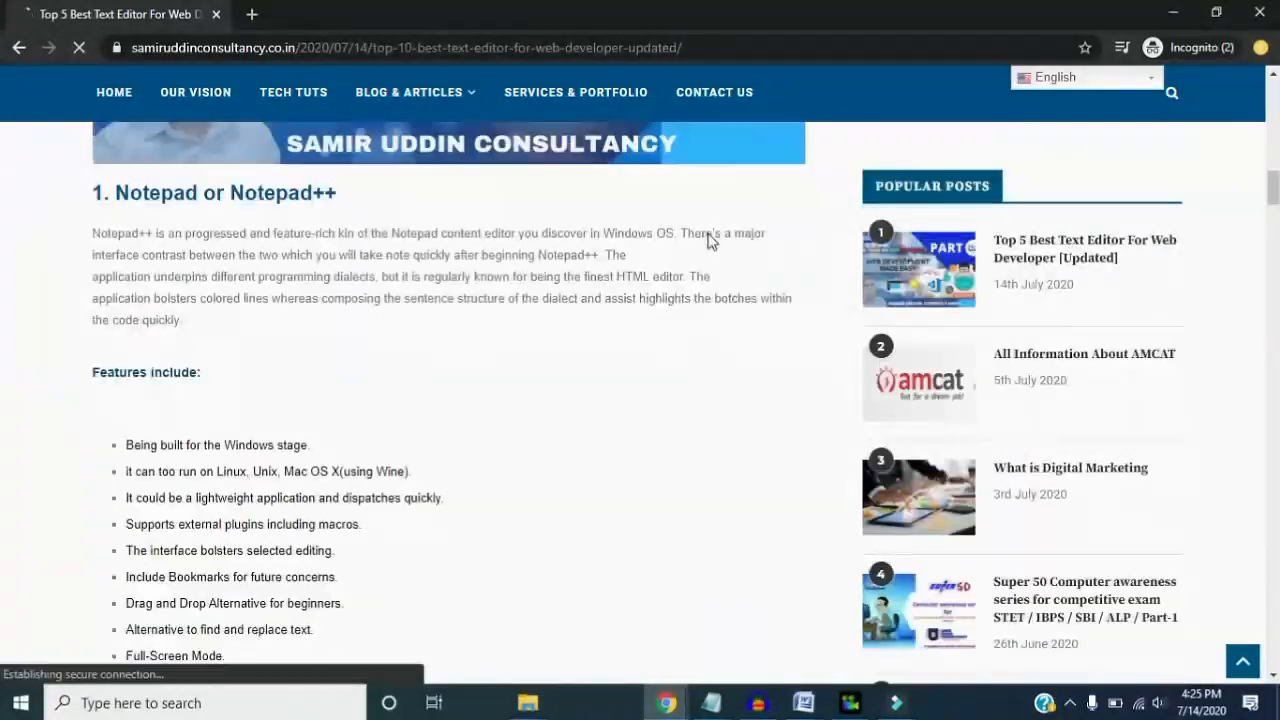
{"action": "scroll", "coordinate": [708, 240], "scroll_direction": "down", "scroll_amount": 4}
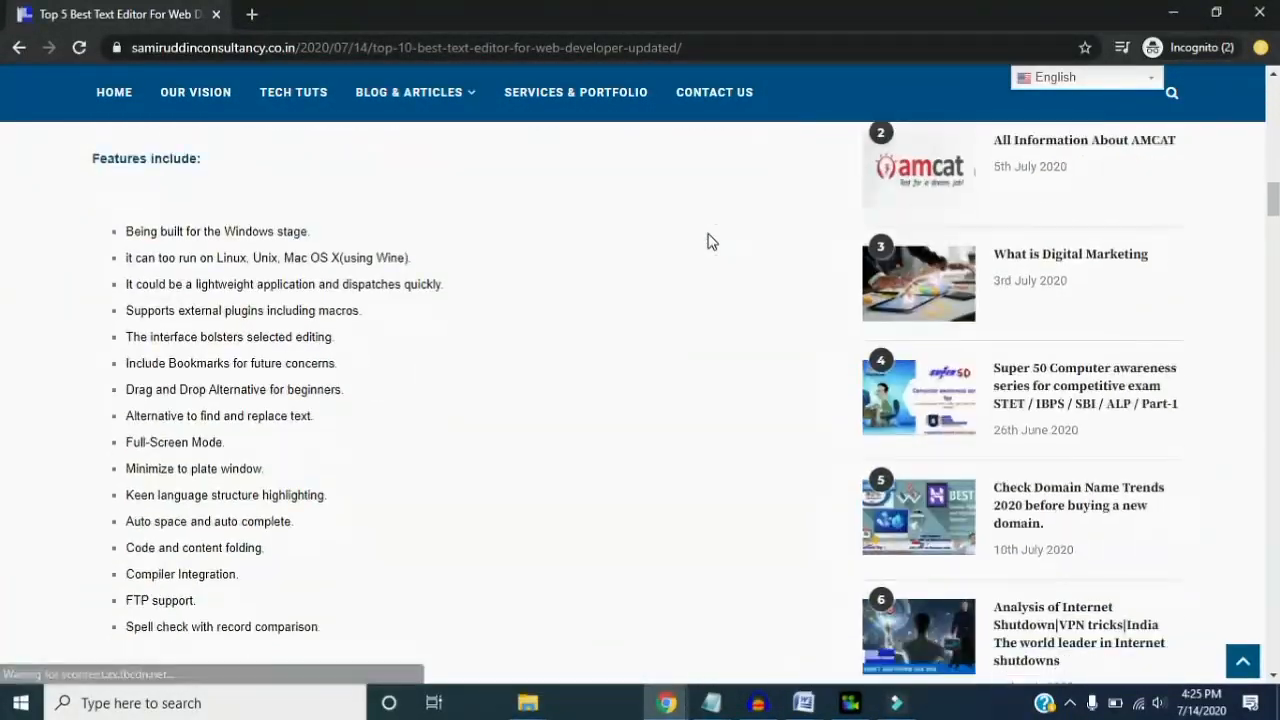
{"action": "scroll", "coordinate": [708, 240], "scroll_direction": "down", "scroll_amount": 9}
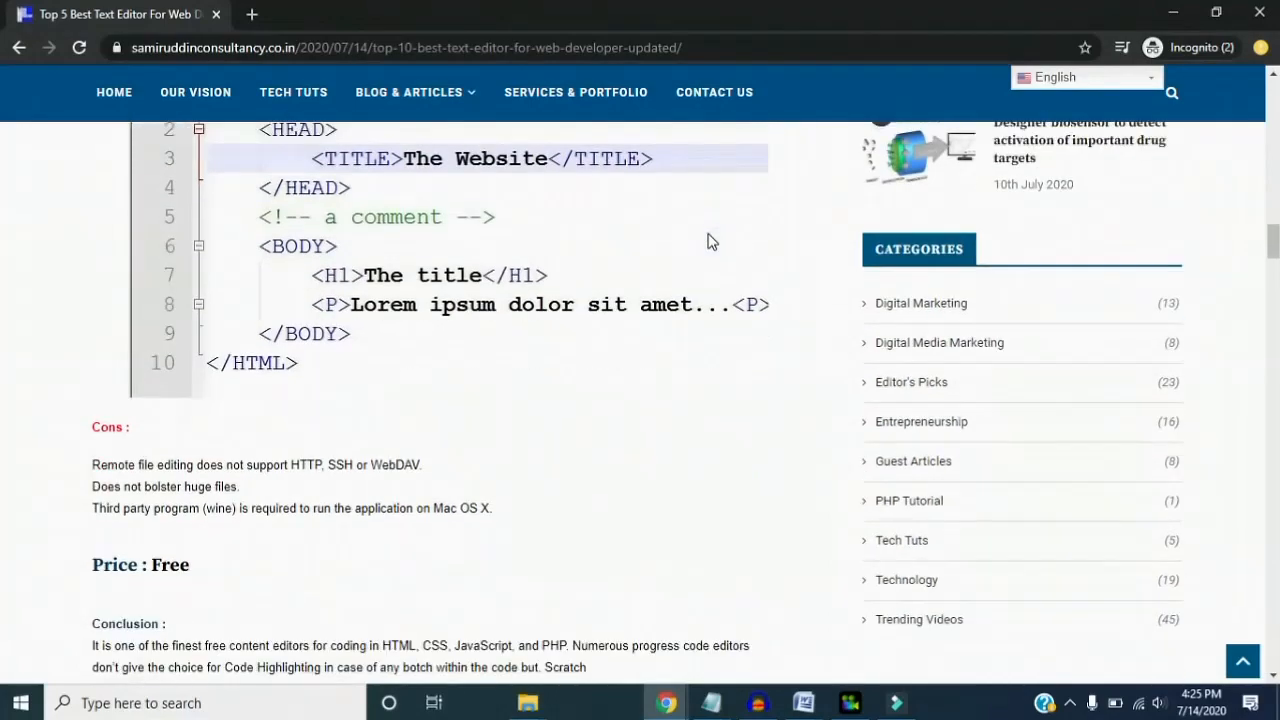
{"action": "scroll", "coordinate": [708, 241], "scroll_direction": "down", "scroll_amount": 7}
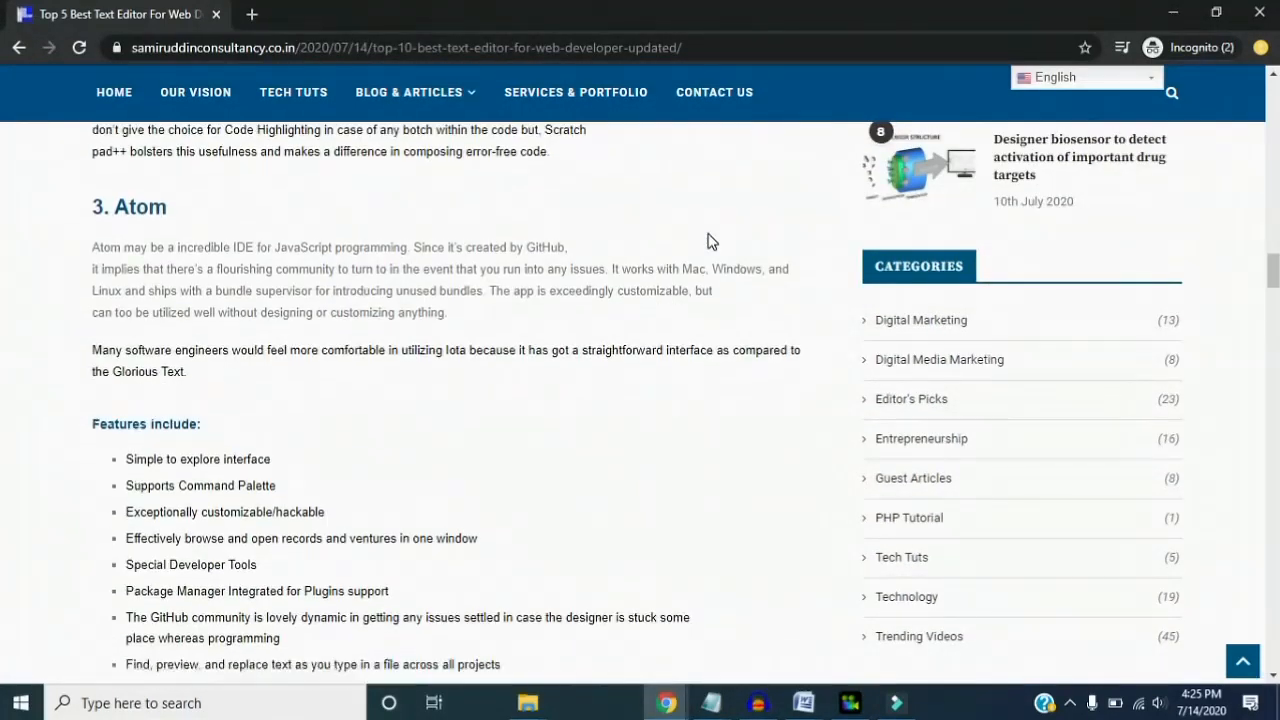
{"action": "scroll", "coordinate": [708, 241], "scroll_direction": "down", "scroll_amount": 6}
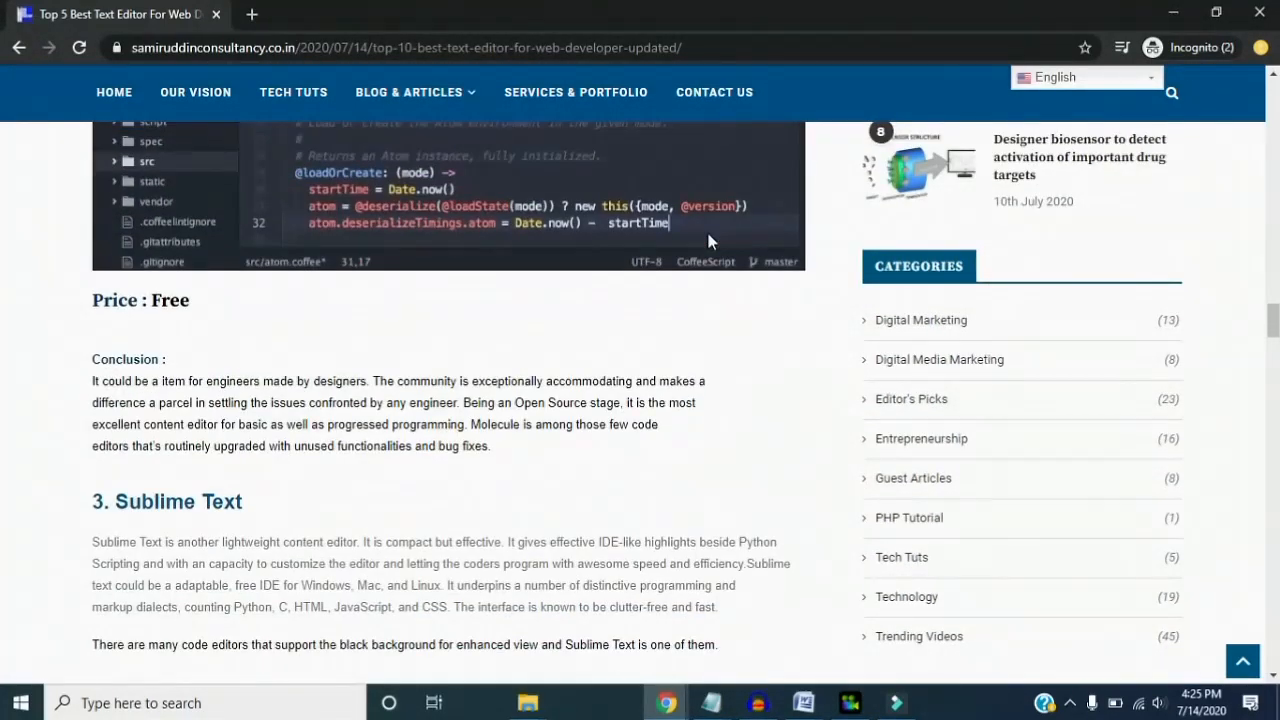
{"action": "scroll", "coordinate": [708, 241], "scroll_direction": "down", "scroll_amount": 7}
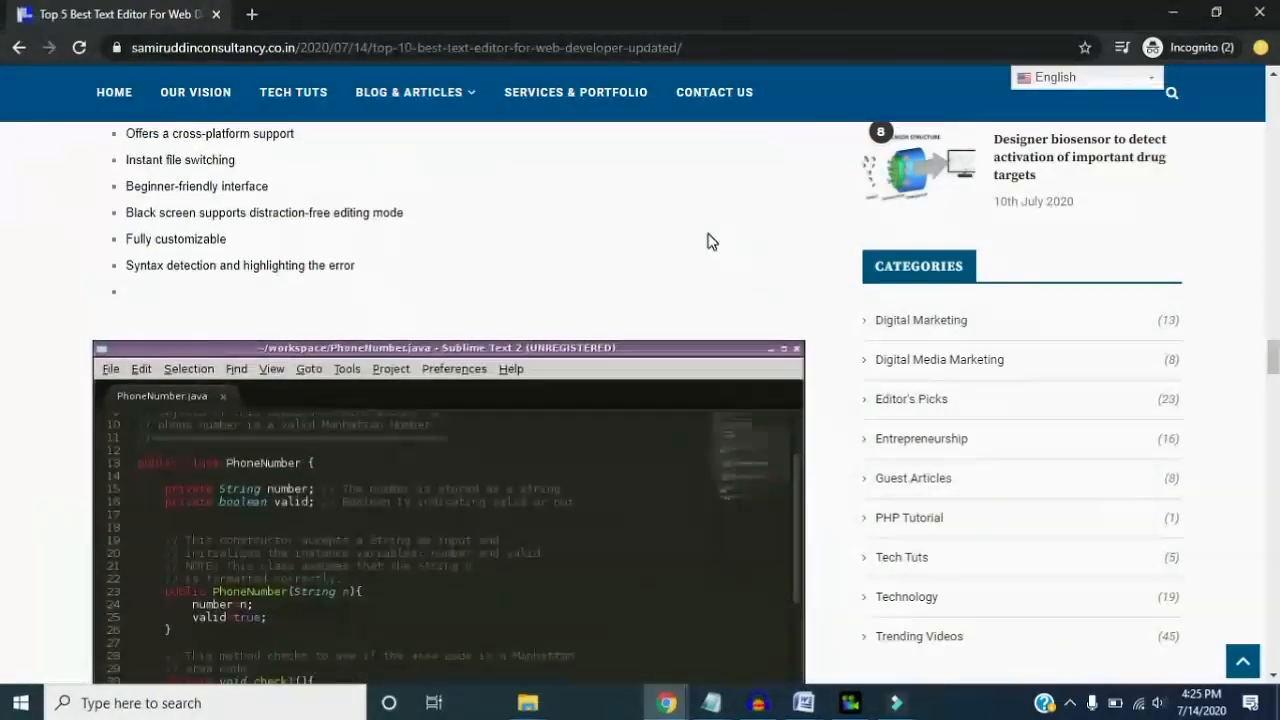
{"action": "scroll", "coordinate": [708, 241], "scroll_direction": "down", "scroll_amount": 6}
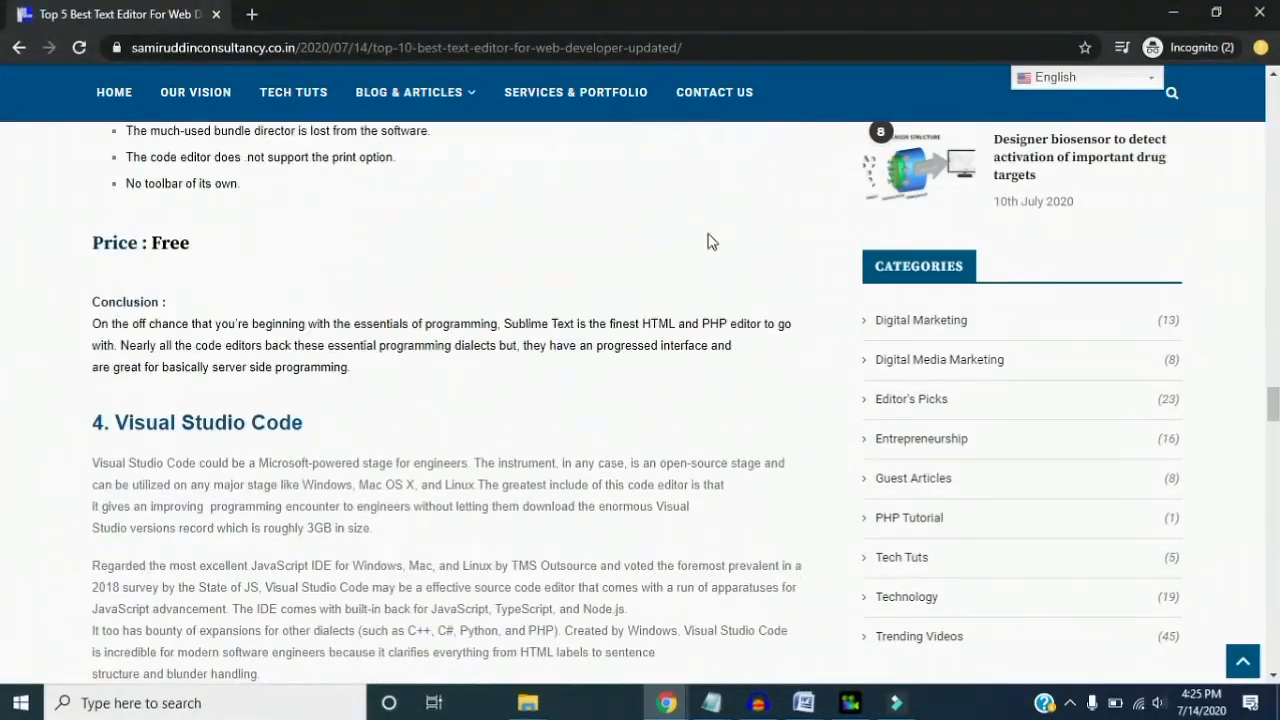
{"action": "scroll", "coordinate": [708, 241], "scroll_direction": "down", "scroll_amount": 6}
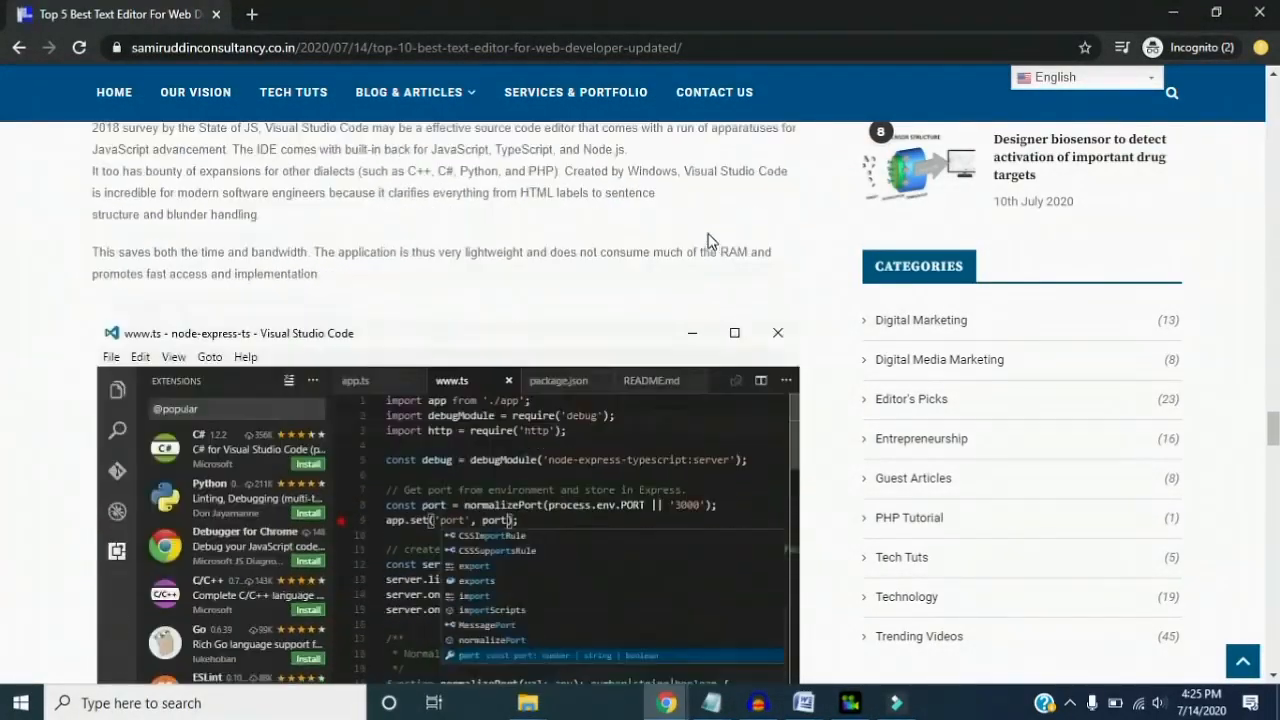
{"action": "scroll", "coordinate": [708, 241], "scroll_direction": "down", "scroll_amount": 6}
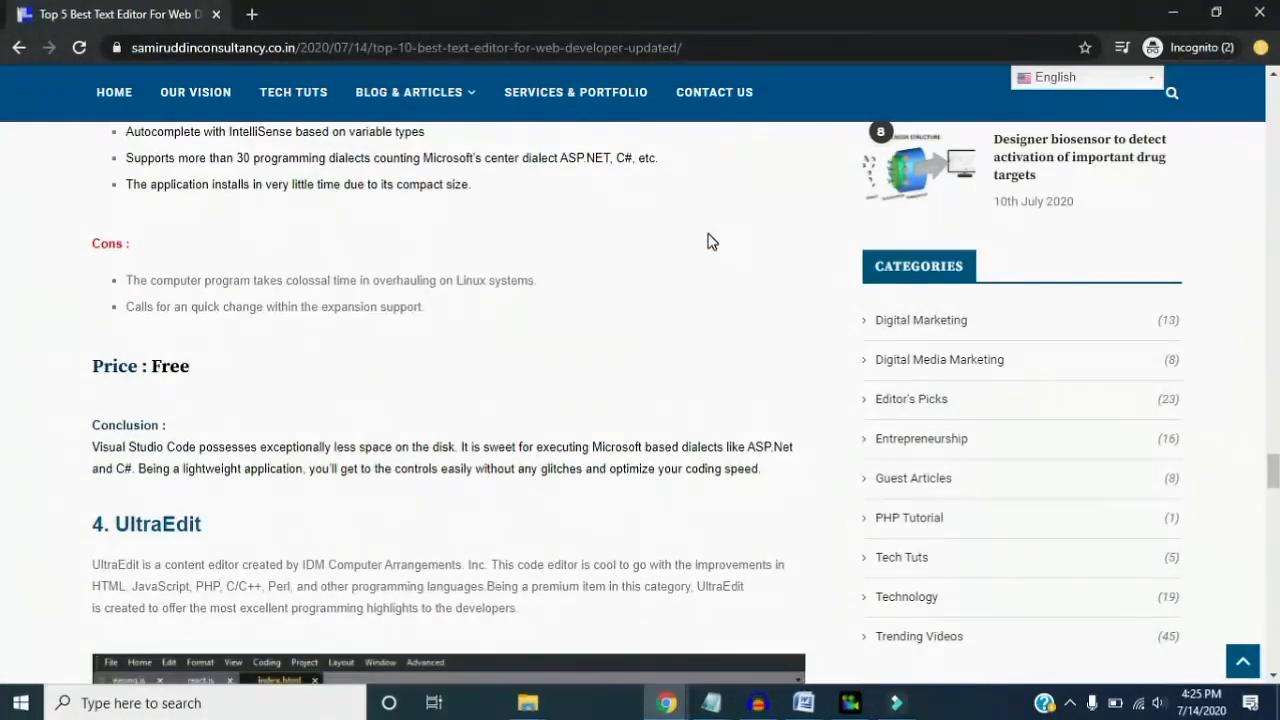
{"action": "scroll", "coordinate": [708, 241], "scroll_direction": "down", "scroll_amount": 4}
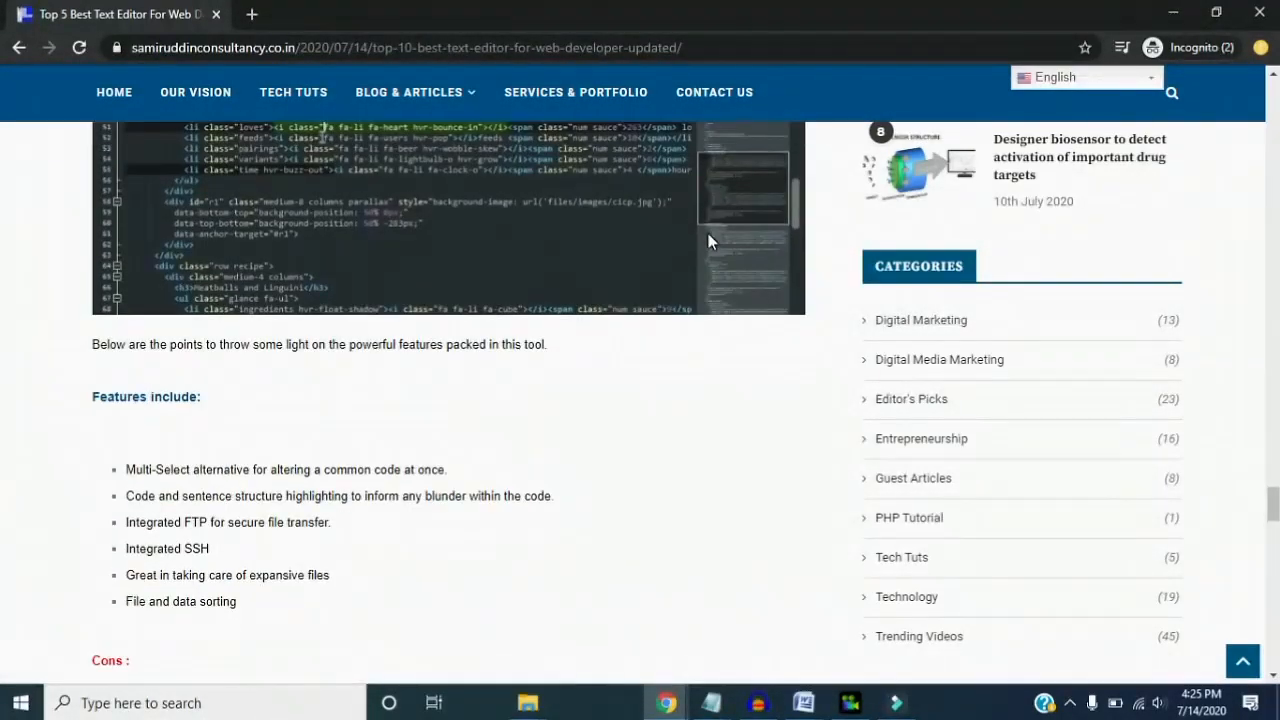
{"action": "scroll", "coordinate": [708, 241], "scroll_direction": "down", "scroll_amount": 6}
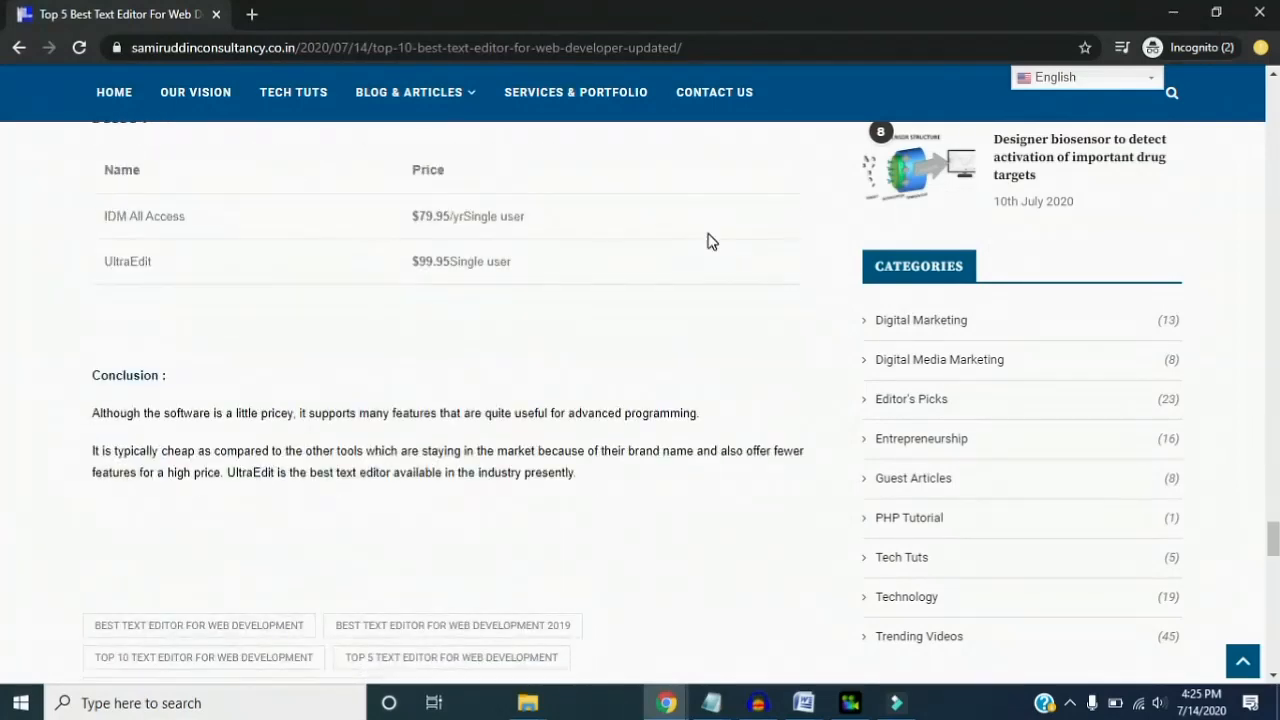
{"action": "scroll", "coordinate": [708, 241], "scroll_direction": "down", "scroll_amount": 3}
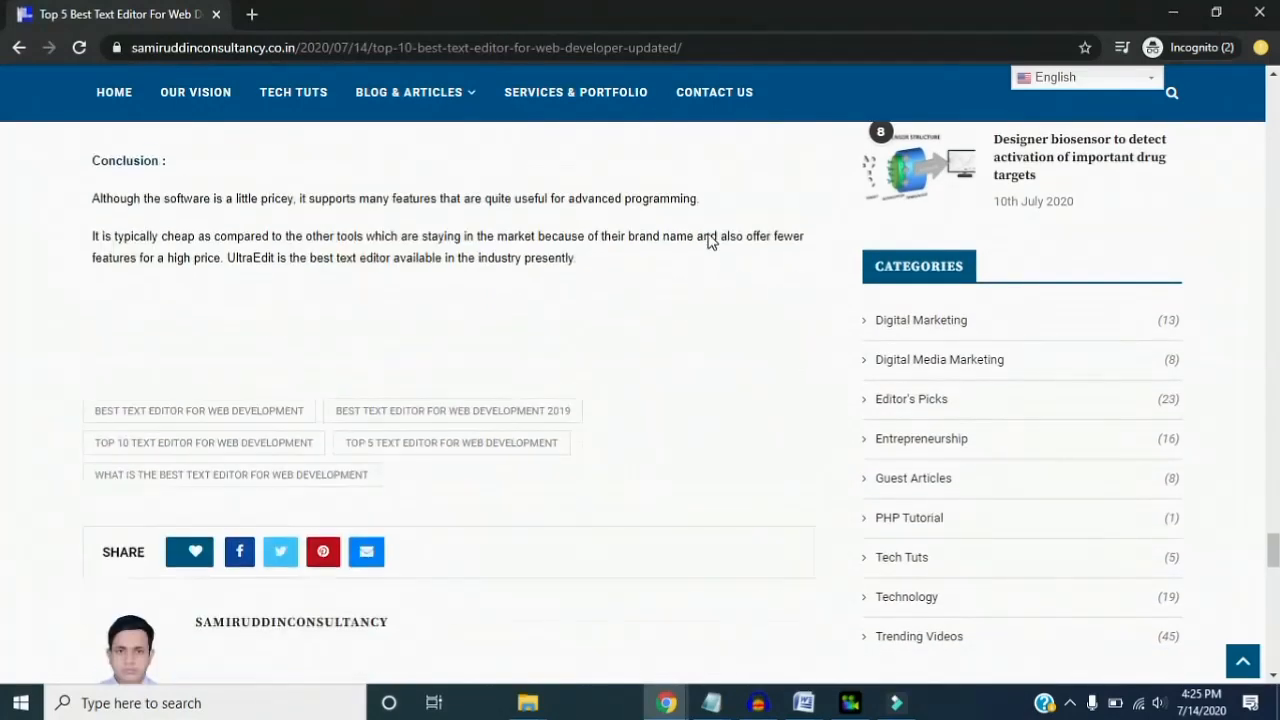
{"action": "scroll", "coordinate": [708, 241], "scroll_direction": "down", "scroll_amount": 6}
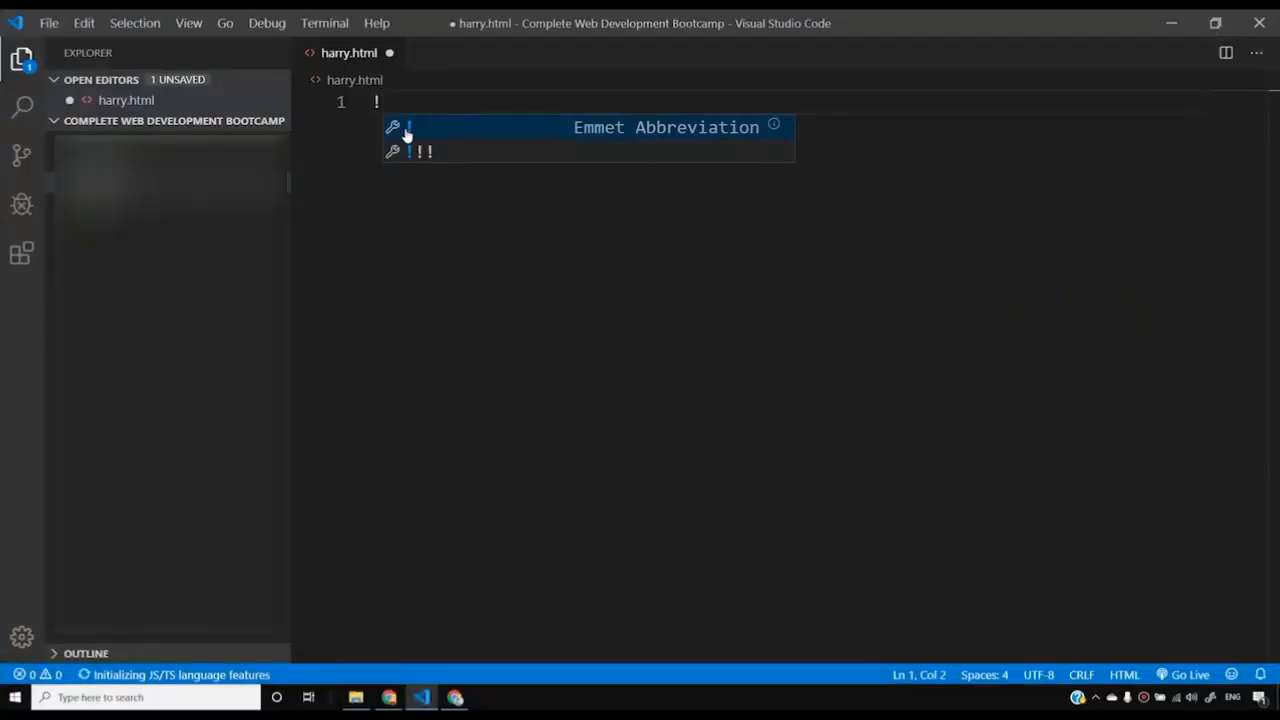
- Expand the ! Emmet abbreviation on the first line of harry.html
{"action": "left_click", "coordinate": [407, 130]}
{"action": "left_click", "coordinate": [611, 297]}
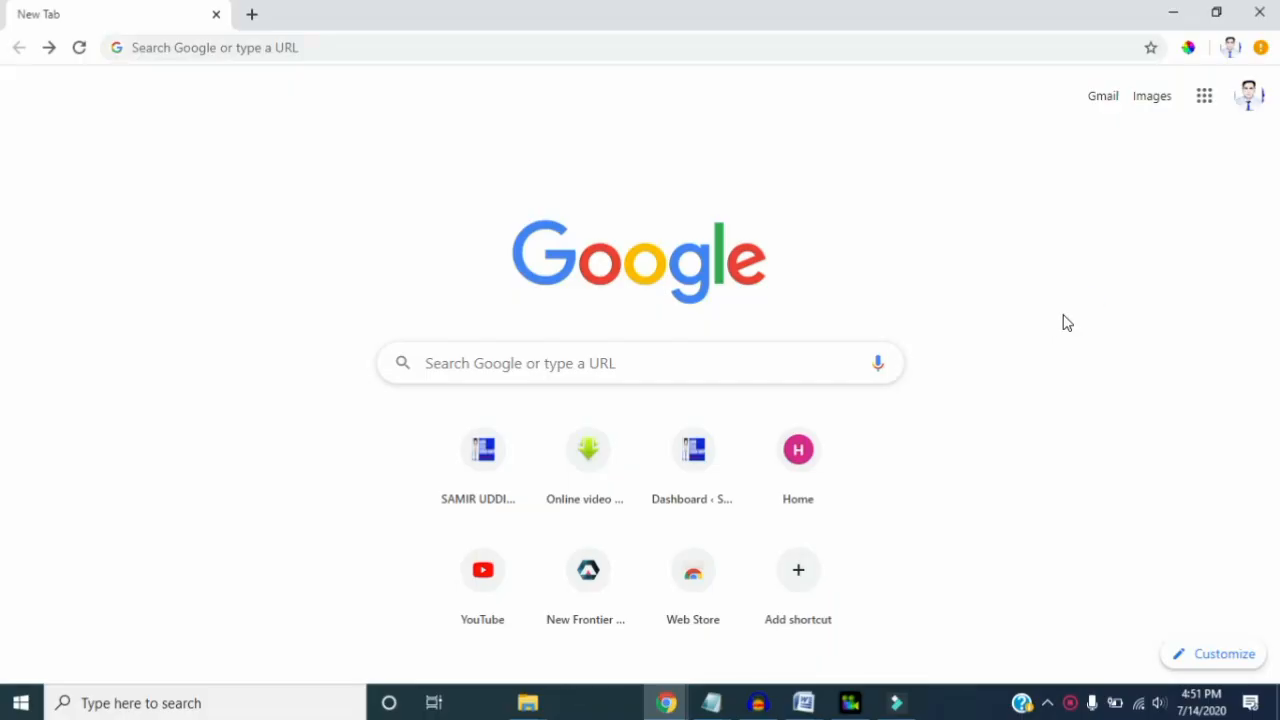
- Search Google for "vs code"
{"action": "left_click", "coordinate": [587, 363]}
{"action": "type", "text": "vs code"}
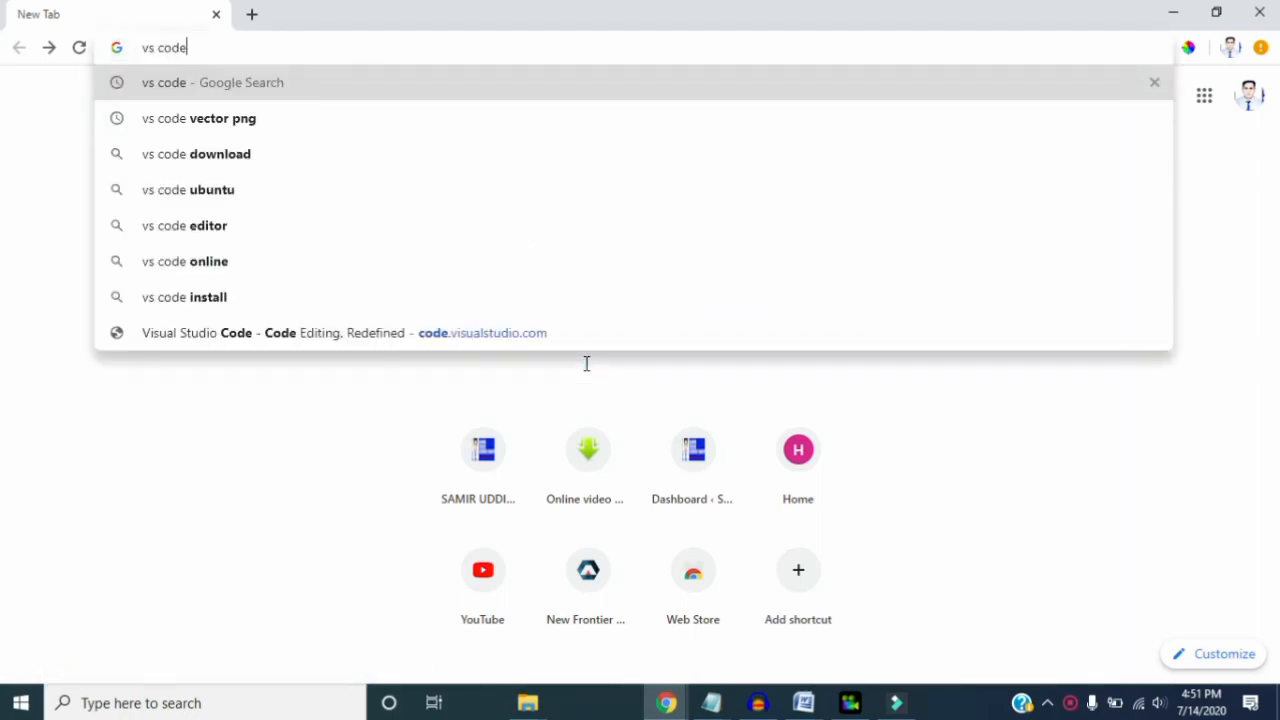
{"action": "key", "text": "Return"}
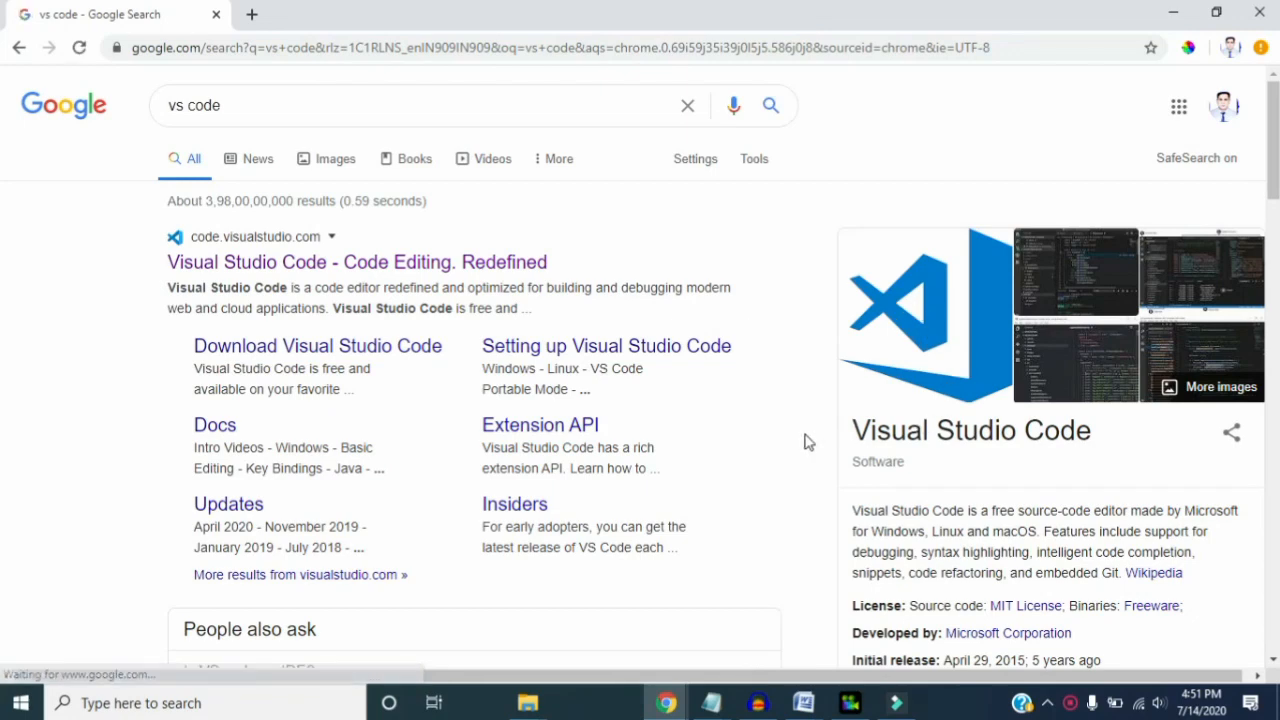
- Highlight the description of Visual Studio Code in the search results' software summary
{"action": "scroll", "coordinate": [808, 441], "scroll_direction": "down", "scroll_amount": 1}
{"action": "scroll", "coordinate": [808, 441], "scroll_direction": "down", "scroll_amount": 1}
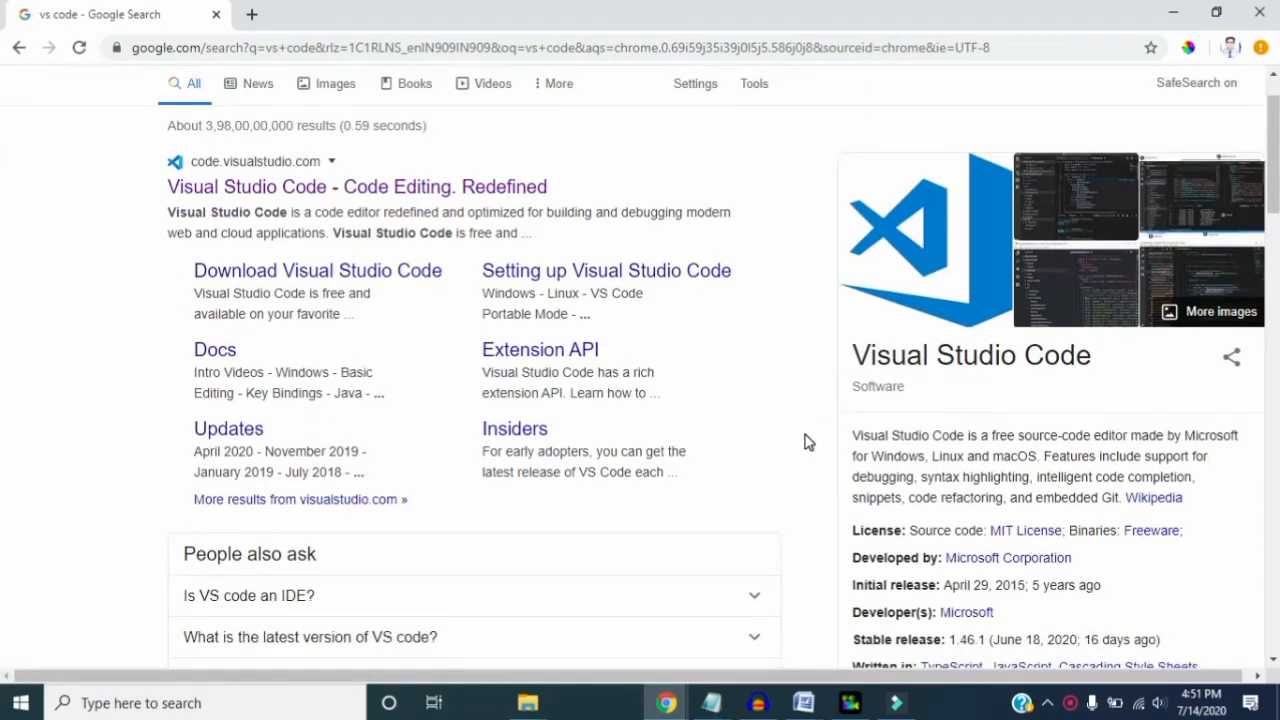
{"action": "left_click", "coordinate": [868, 436]}
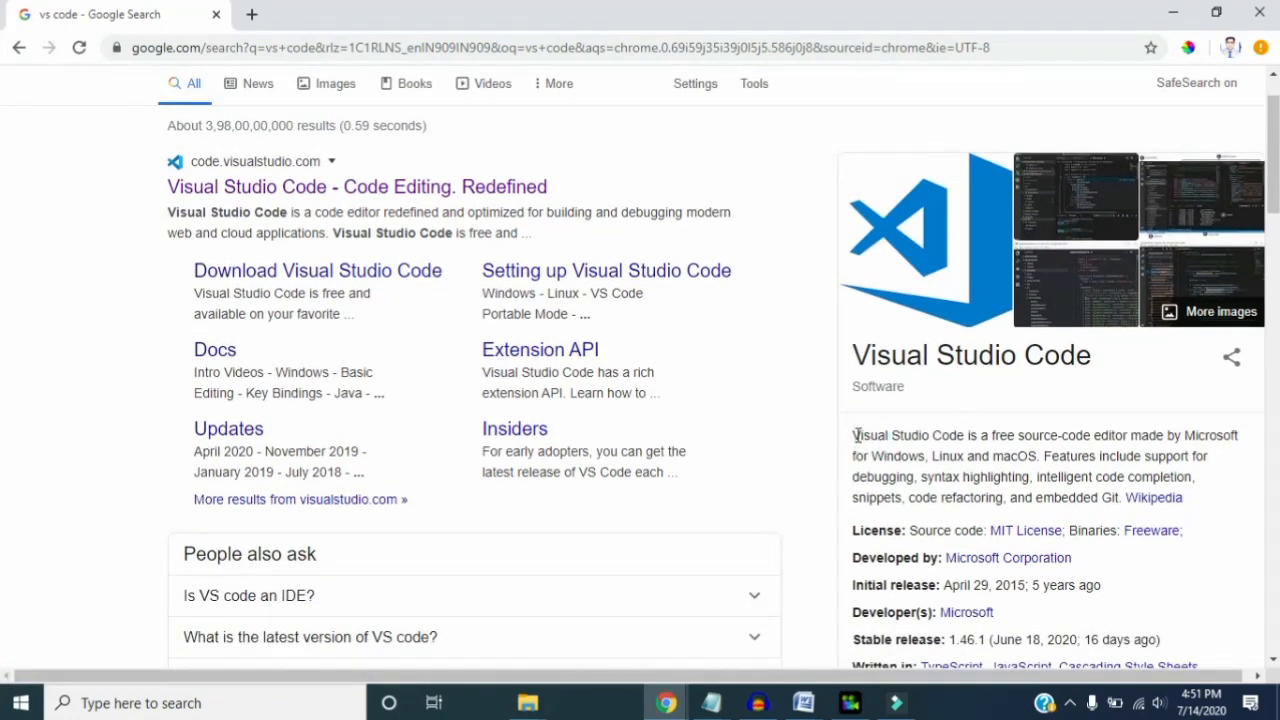
{"action": "left_click_drag", "start_coordinate": [855, 436], "coordinate": [890, 487]}
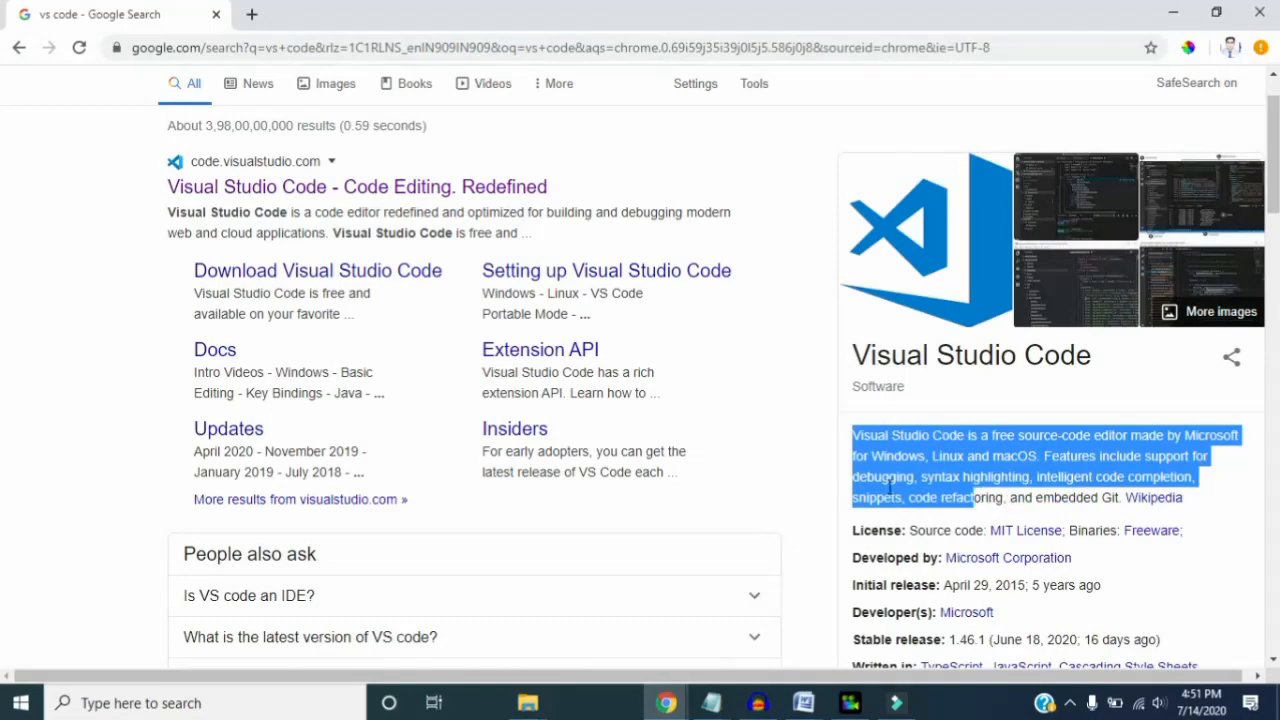
- Open the official Visual Studio Code website from the search results
{"action": "left_click", "coordinate": [808, 462]}
{"action": "scroll", "coordinate": [808, 462], "scroll_direction": "down", "scroll_amount": 3}
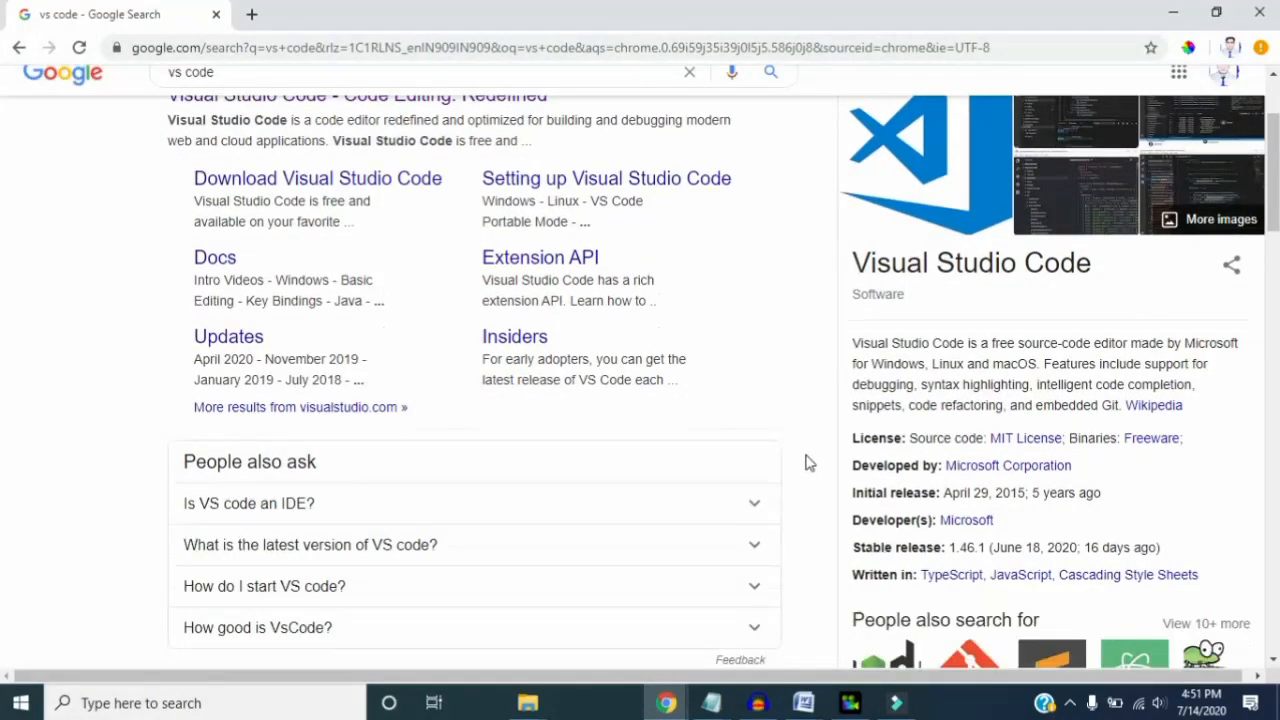
{"action": "scroll", "coordinate": [808, 462], "scroll_direction": "up", "scroll_amount": 4}
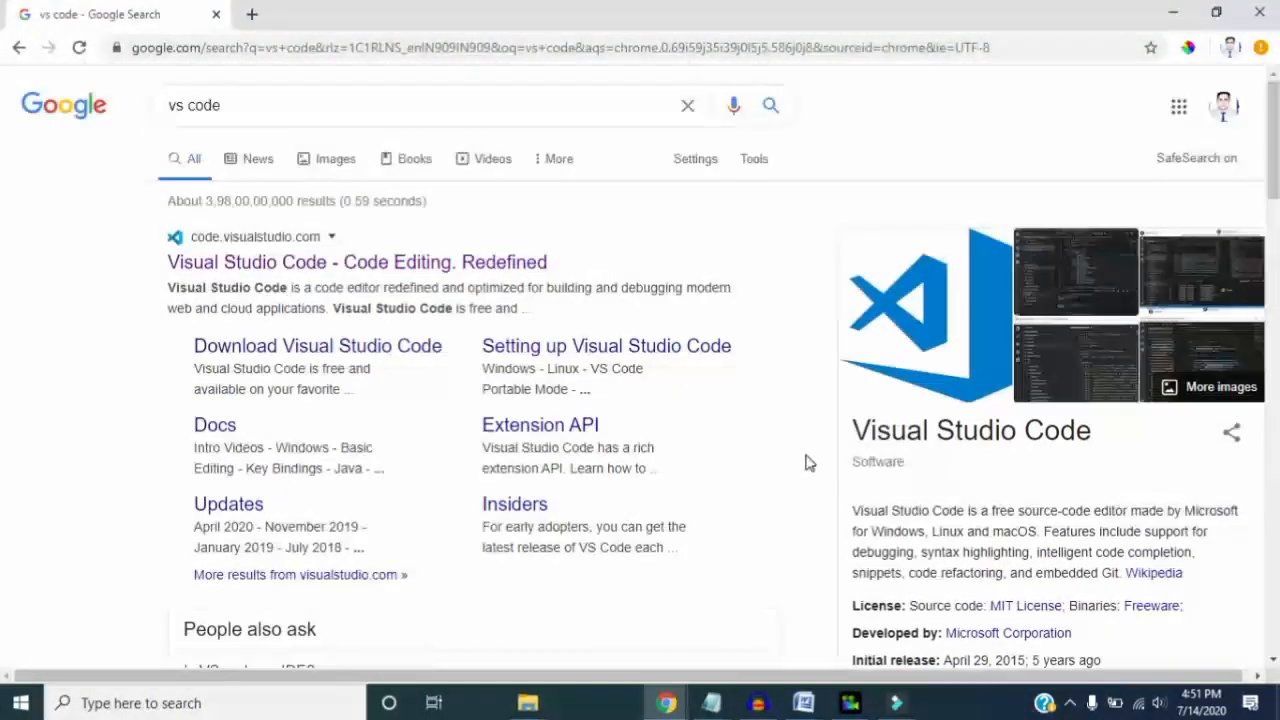
{"action": "left_click", "coordinate": [279, 274]}
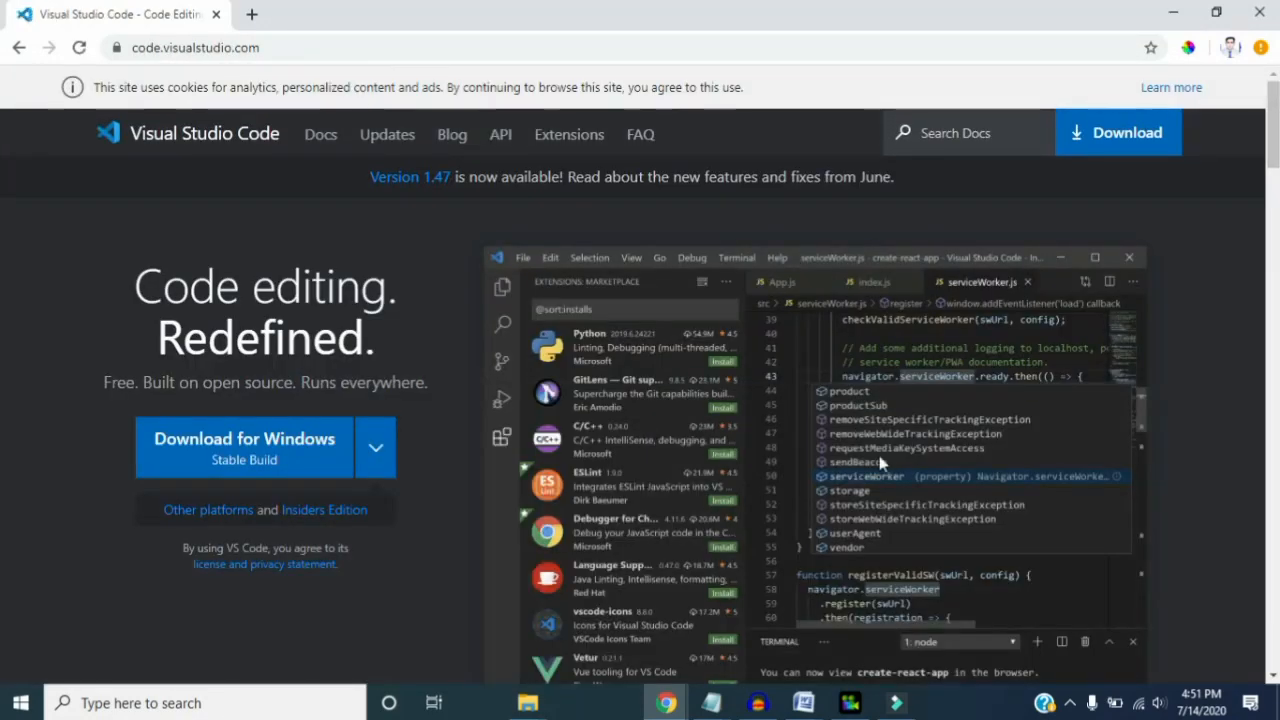
- Look over the Visual Studio Code home page and download the stable build for Windows
{"action": "left_click_drag", "start_coordinate": [1273, 160], "coordinate": [1275, 322]}
{"action": "scroll", "coordinate": [2, 327], "scroll_direction": "up", "scroll_amount": 10}
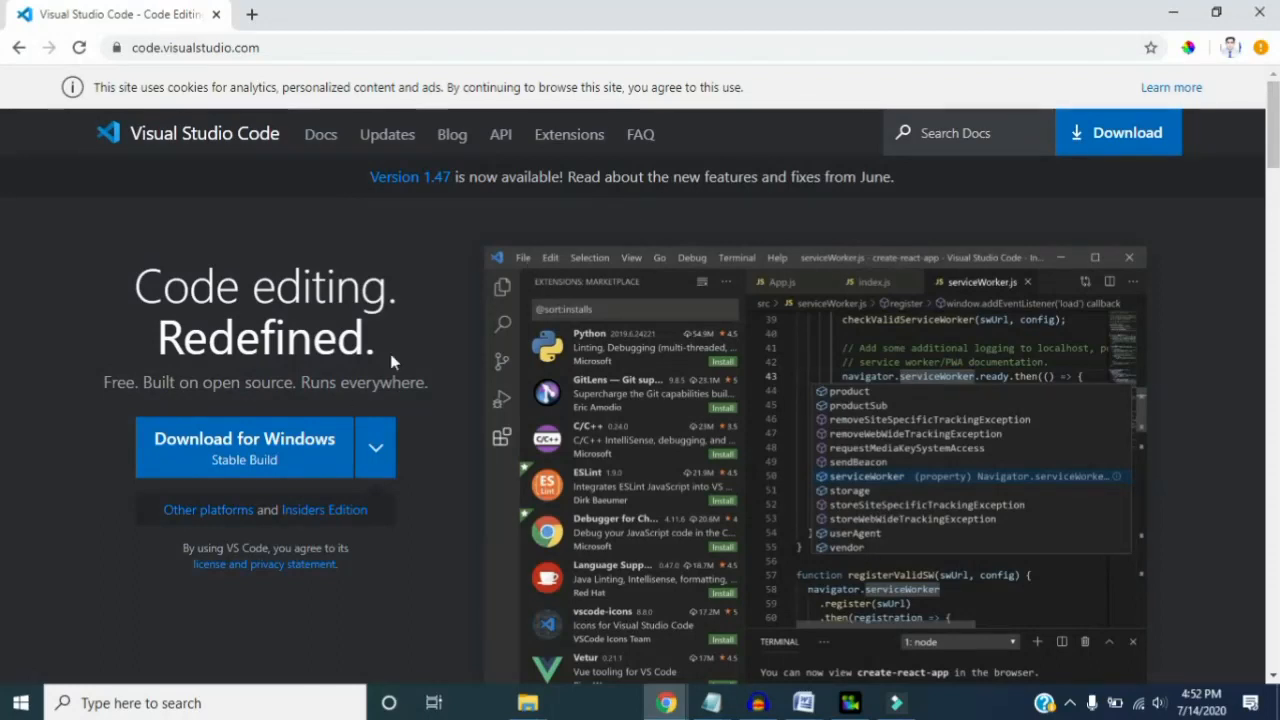
{"action": "left_click", "coordinate": [253, 449]}
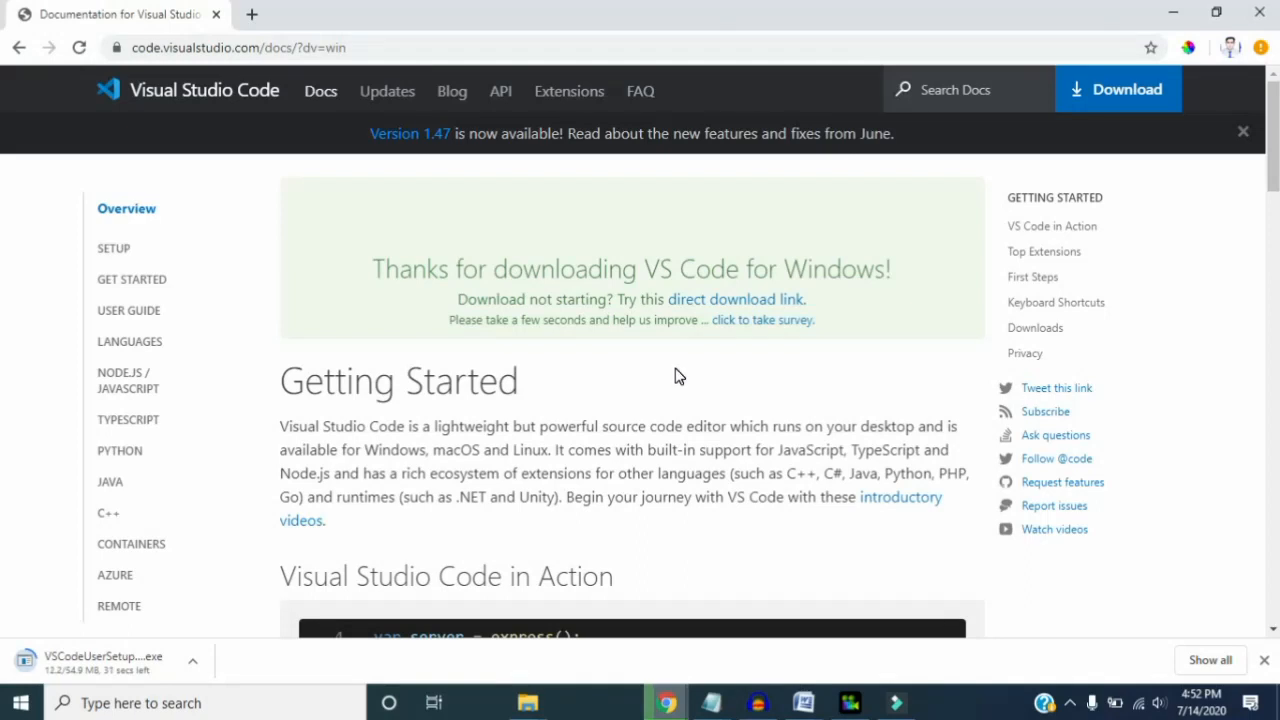
- Look through the Getting Started documentation, including VS Code in Action, Top Extensions and First Steps, while the installer downloads
{"action": "scroll", "coordinate": [676, 376], "scroll_direction": "down", "scroll_amount": 4}
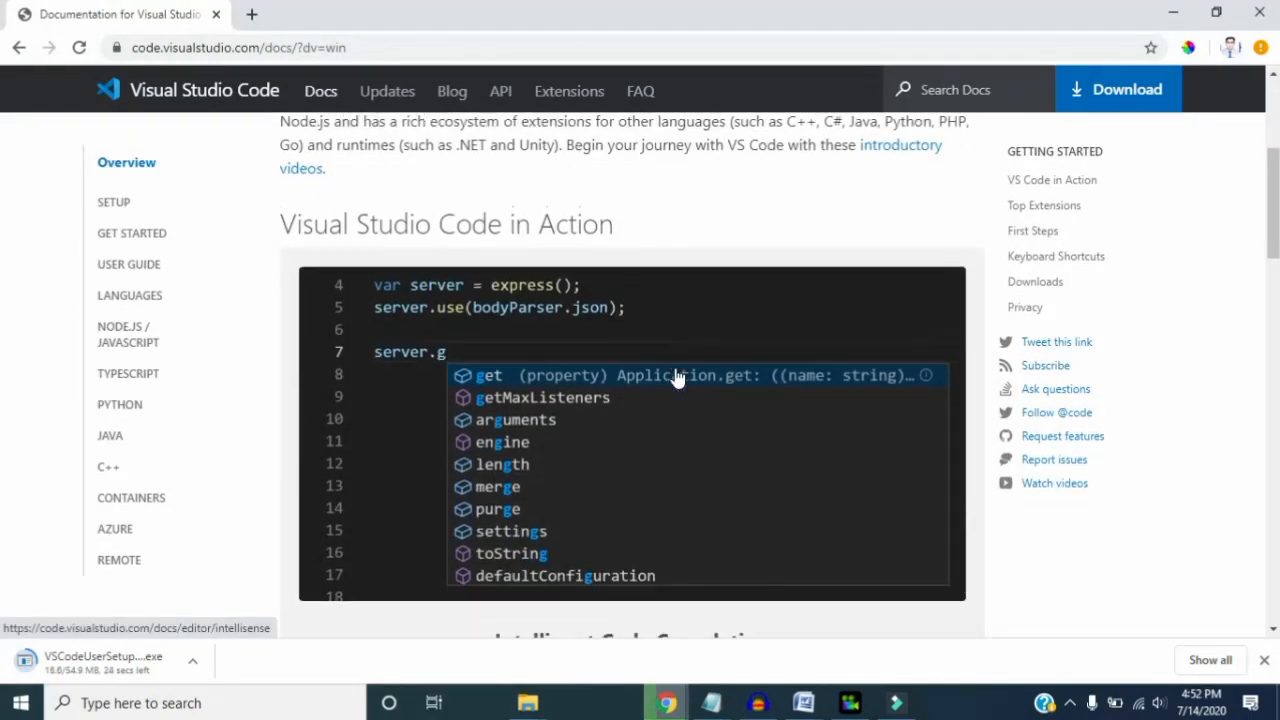
{"action": "scroll", "coordinate": [676, 376], "scroll_direction": "down", "scroll_amount": 1}
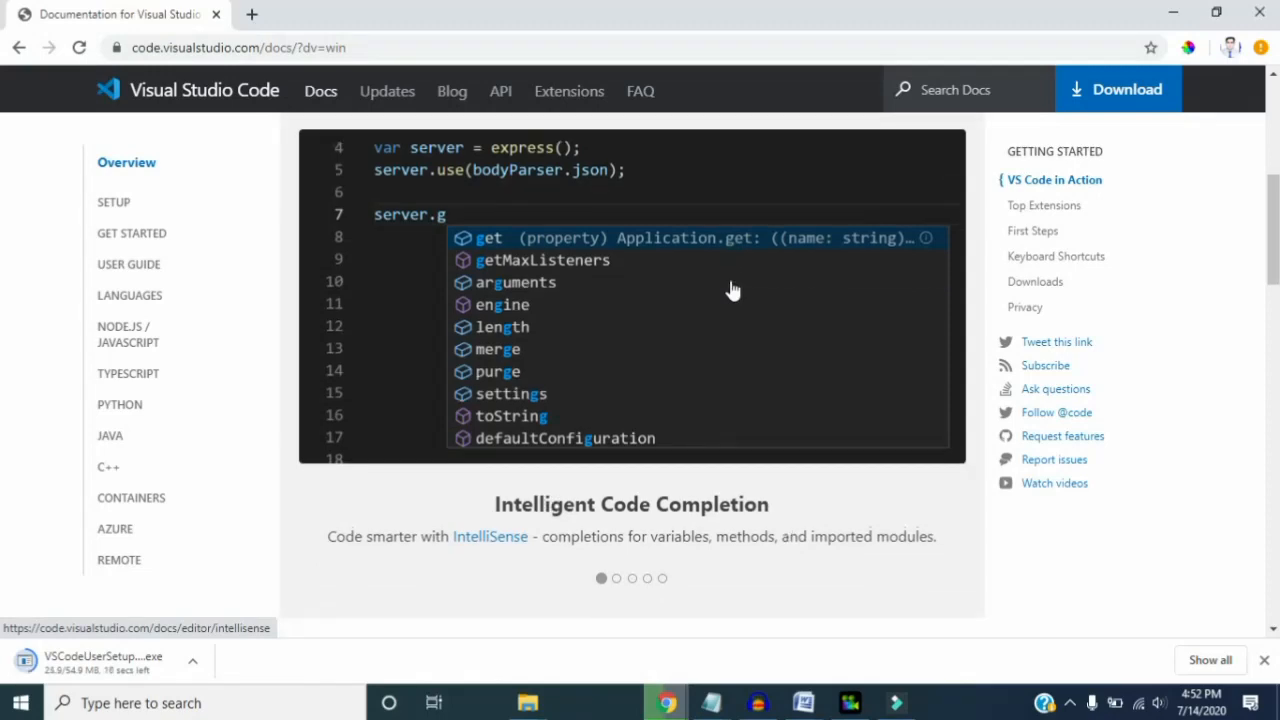
{"action": "scroll", "coordinate": [731, 290], "scroll_direction": "down", "scroll_amount": 3}
{"action": "scroll", "coordinate": [731, 282], "scroll_direction": "up", "scroll_amount": 2}
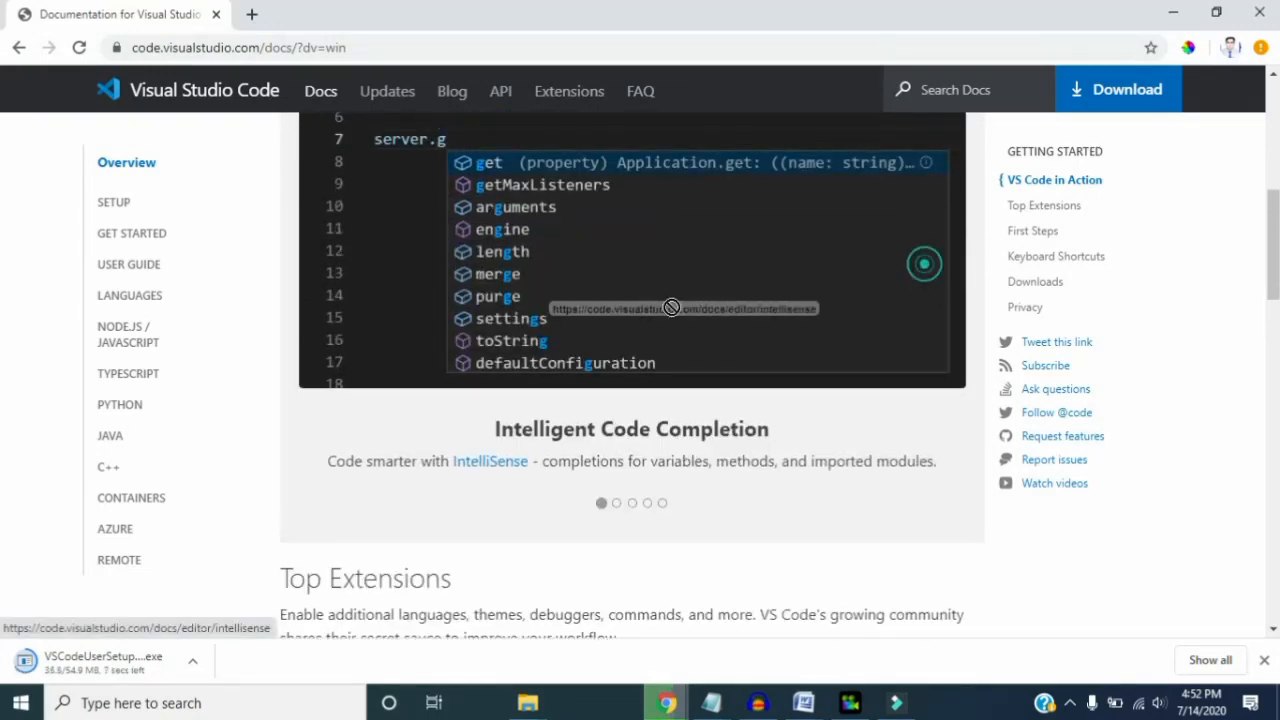
{"action": "scroll", "coordinate": [1003, 290], "scroll_direction": "down", "scroll_amount": 1}
{"action": "scroll", "coordinate": [1003, 290], "scroll_direction": "down", "scroll_amount": 10}
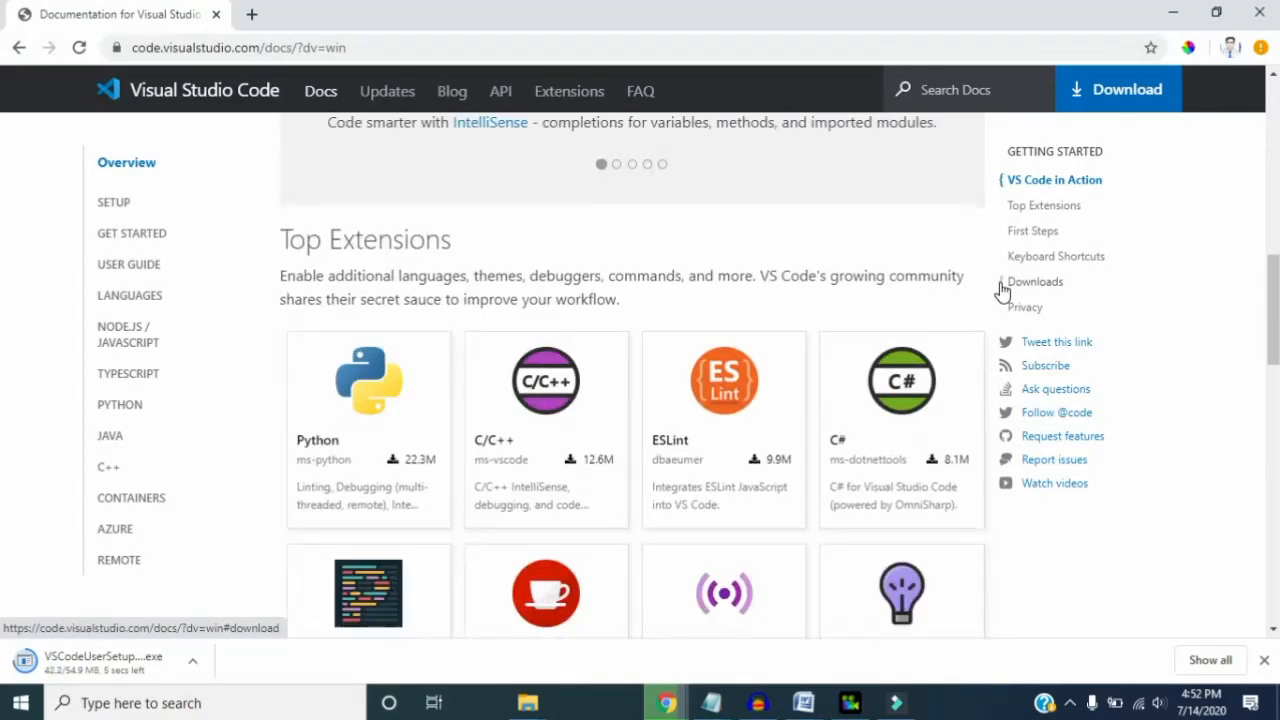
{"action": "scroll", "coordinate": [677, 289], "scroll_direction": "up", "scroll_amount": 1}
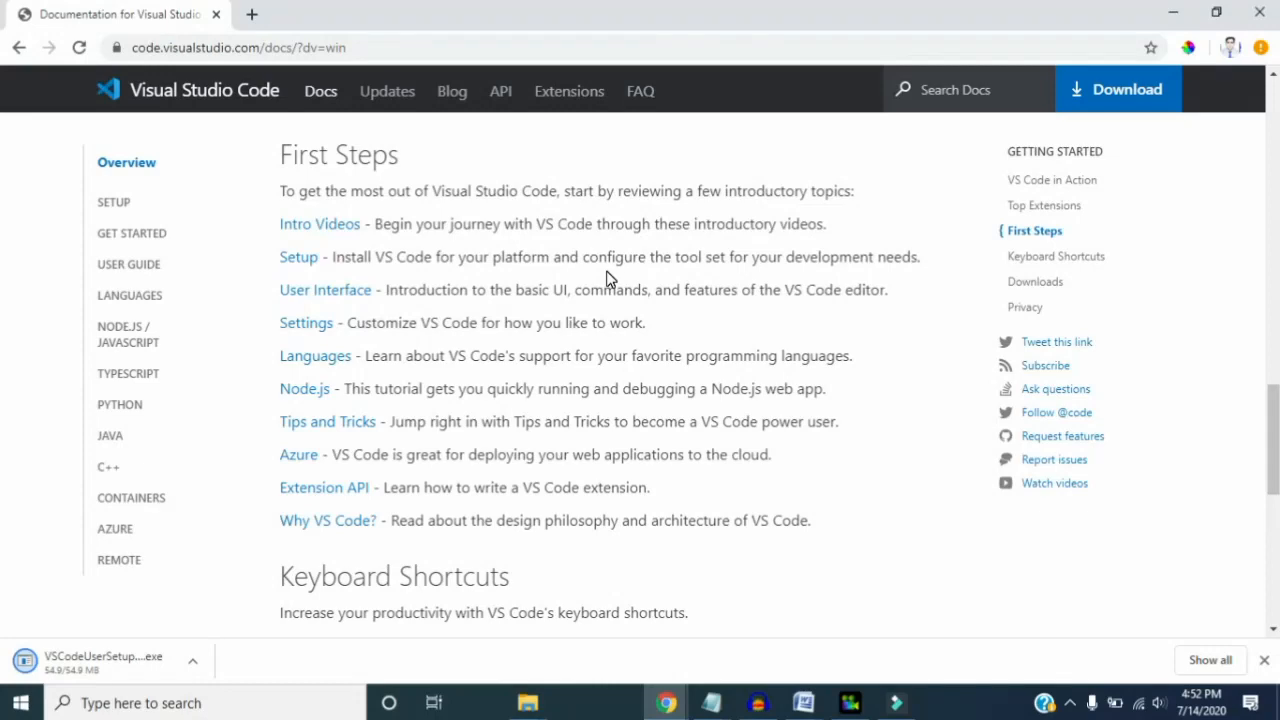
{"action": "scroll", "coordinate": [606, 278], "scroll_direction": "up", "scroll_amount": 2}
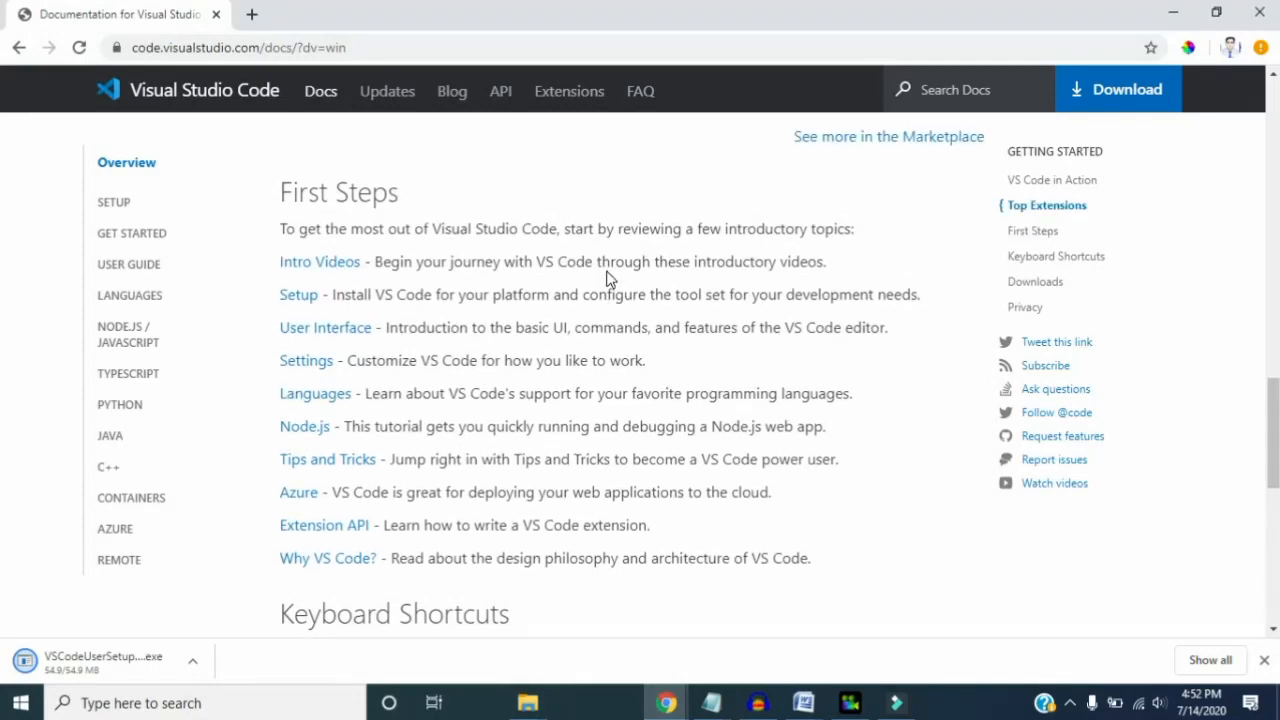
{"action": "scroll", "coordinate": [608, 279], "scroll_direction": "up", "scroll_amount": 6}
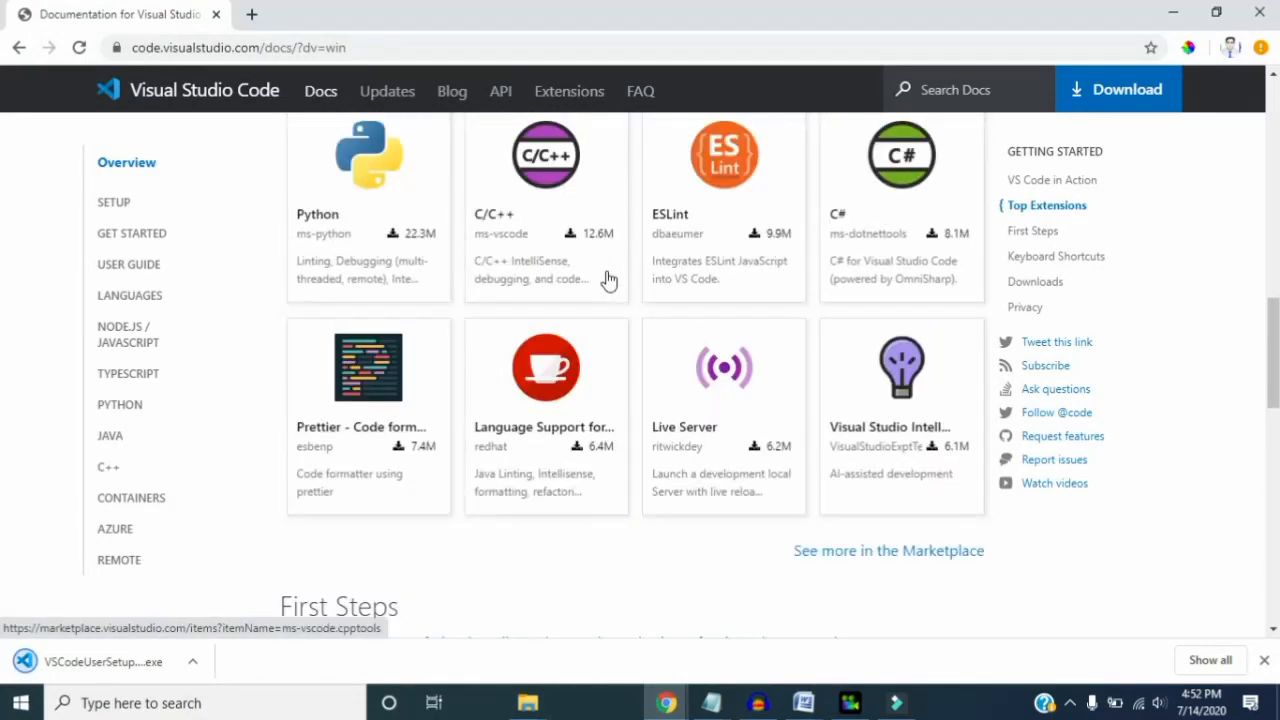
{"action": "scroll", "coordinate": [608, 279], "scroll_direction": "up", "scroll_amount": 6}
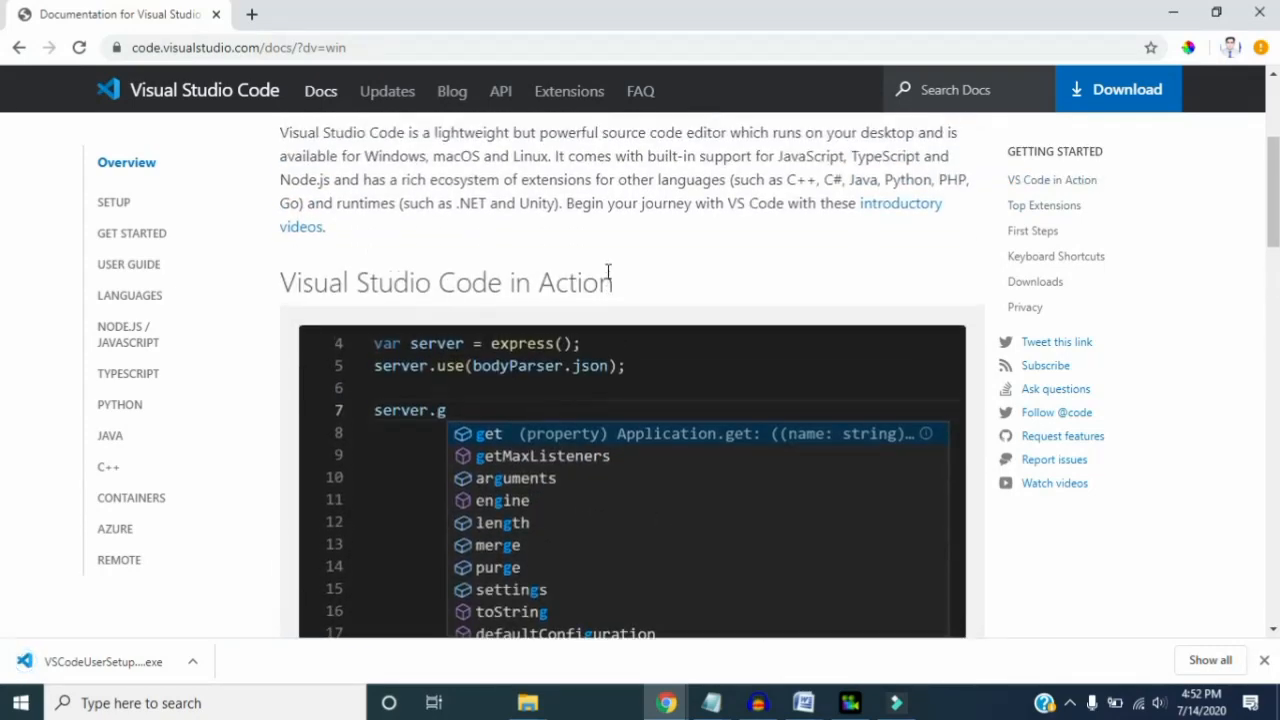
- Run the downloaded VSCodeUserSetup installer and accept its license agreement
{"action": "left_click", "coordinate": [193, 662]}
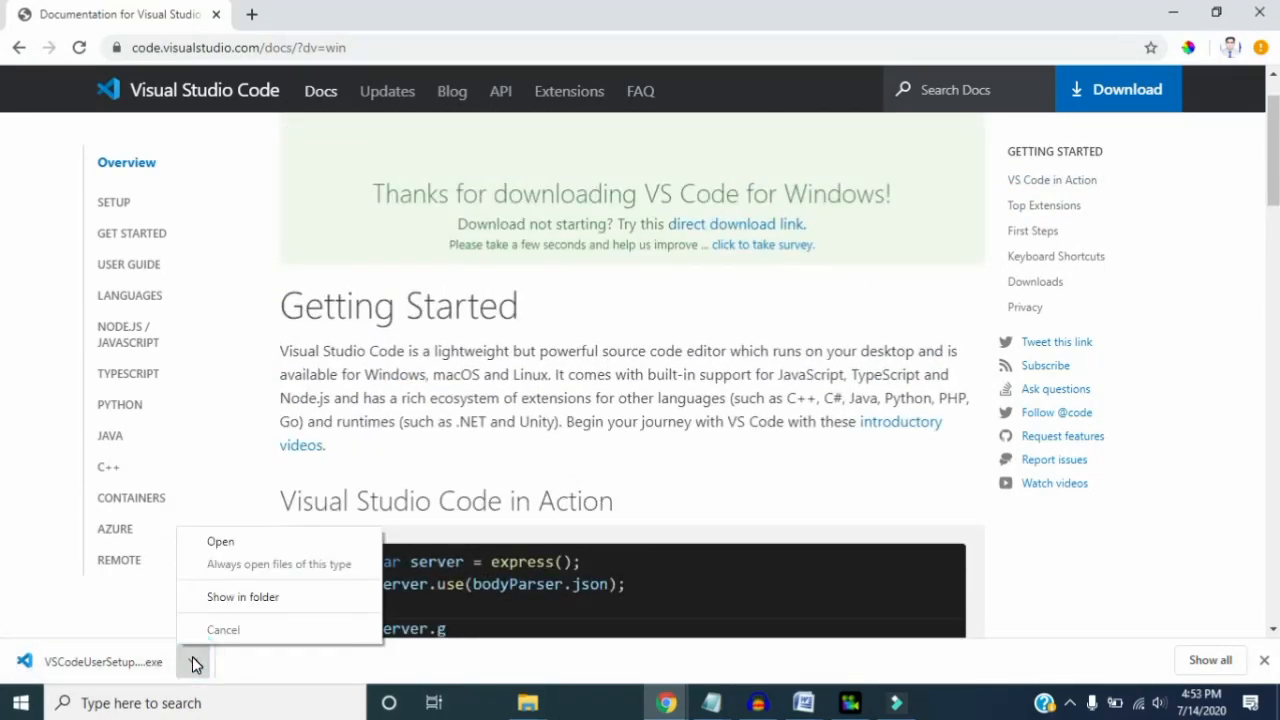
{"action": "left_click", "coordinate": [221, 543]}
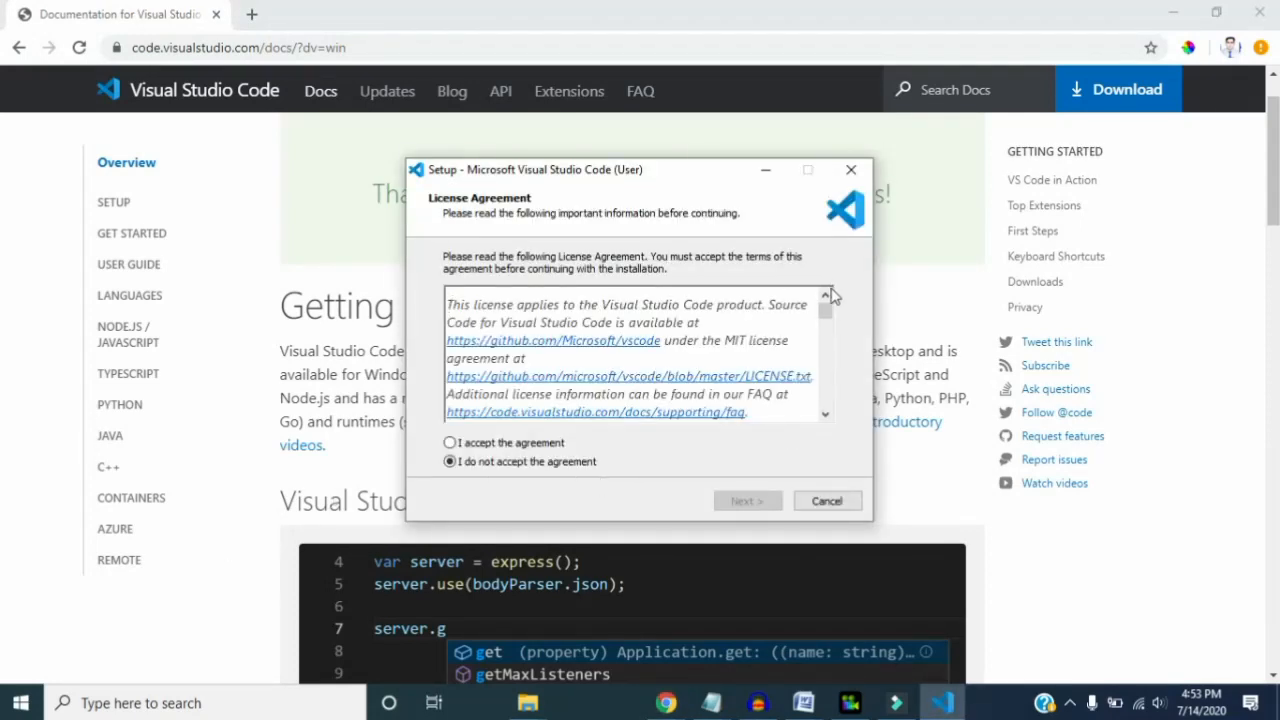
{"action": "left_click_drag", "start_coordinate": [826, 305], "coordinate": [826, 403]}
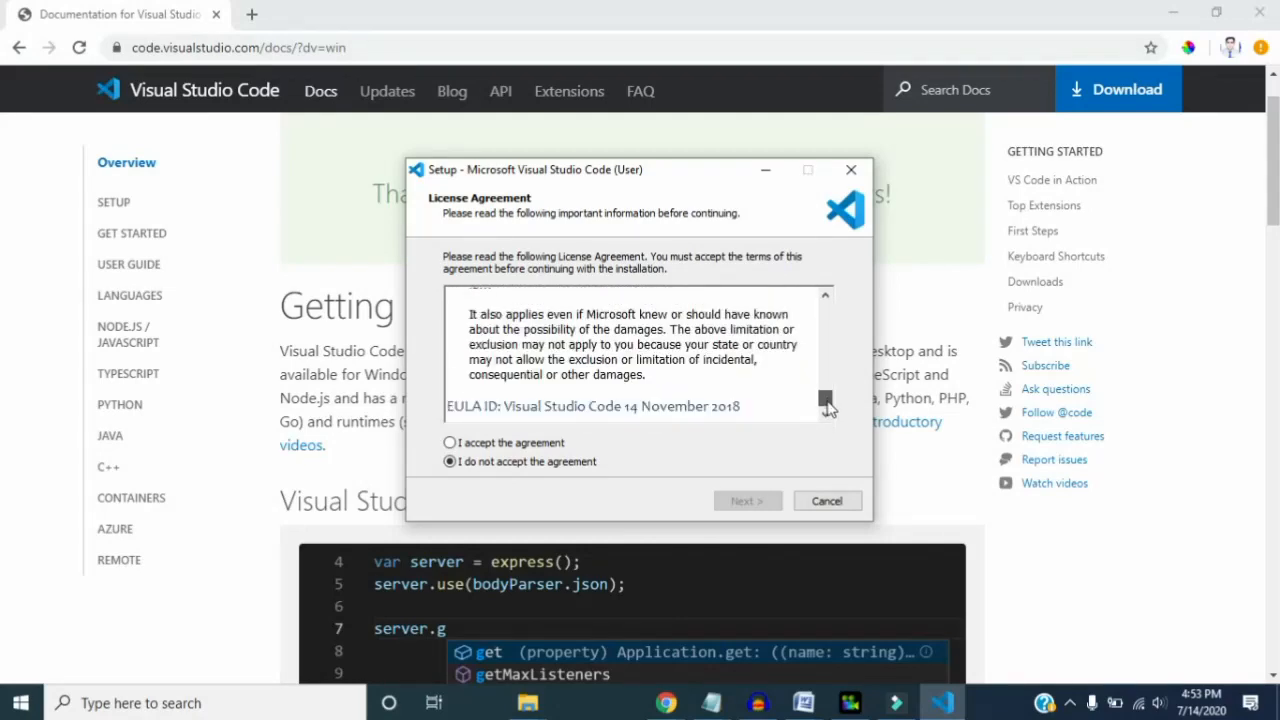
{"action": "left_click", "coordinate": [450, 443]}
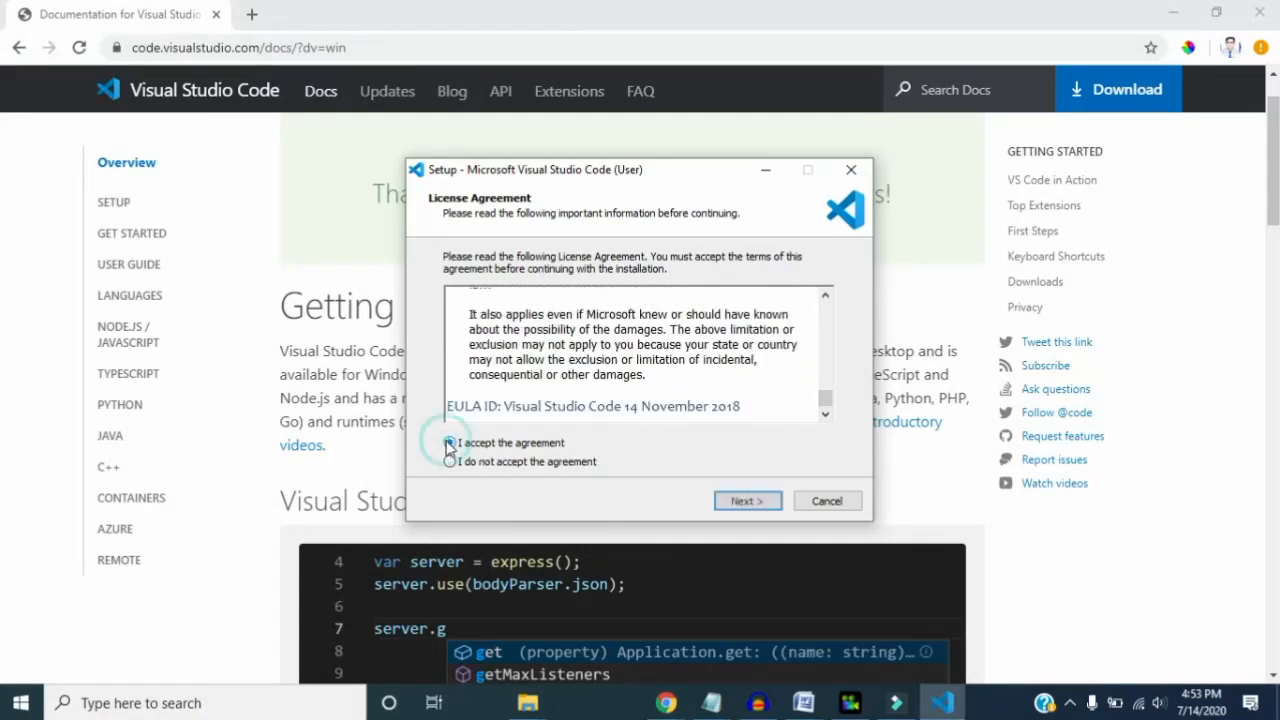
{"action": "left_click", "coordinate": [752, 500]}
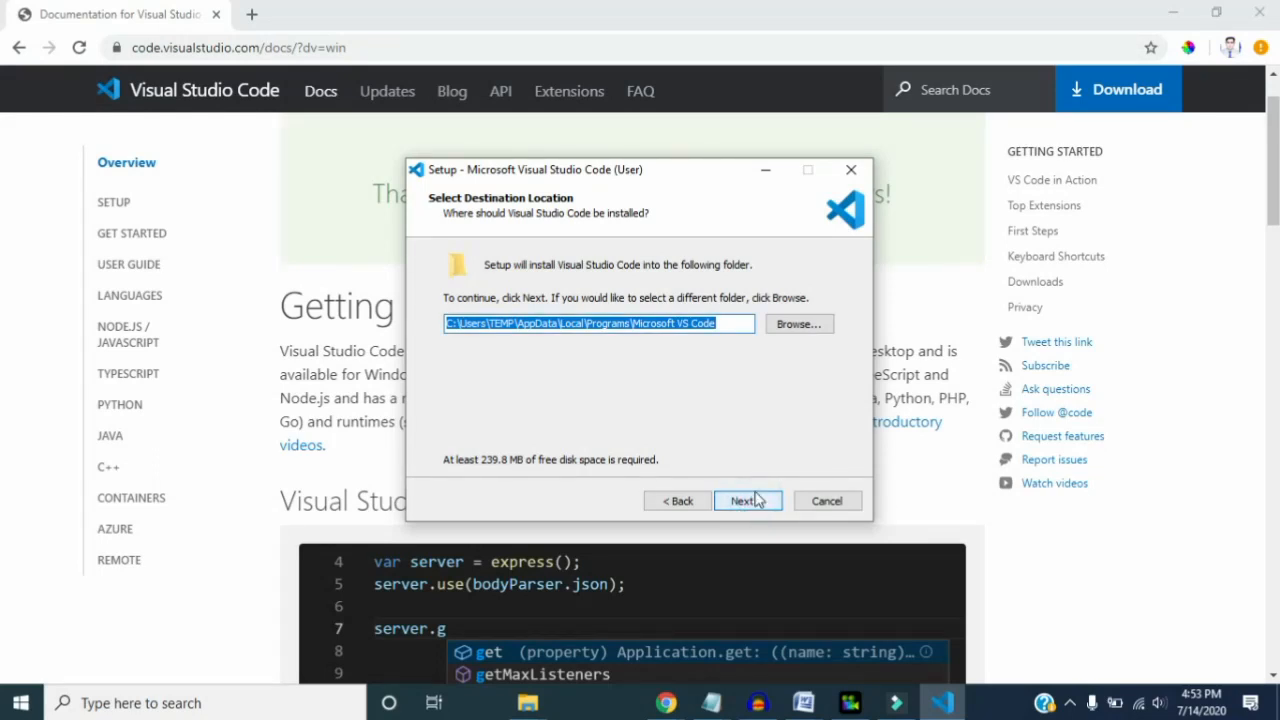
- Keep the default install location, continue despite the low disk space, and keep the default Start Menu folder
{"action": "left_click", "coordinate": [750, 501]}
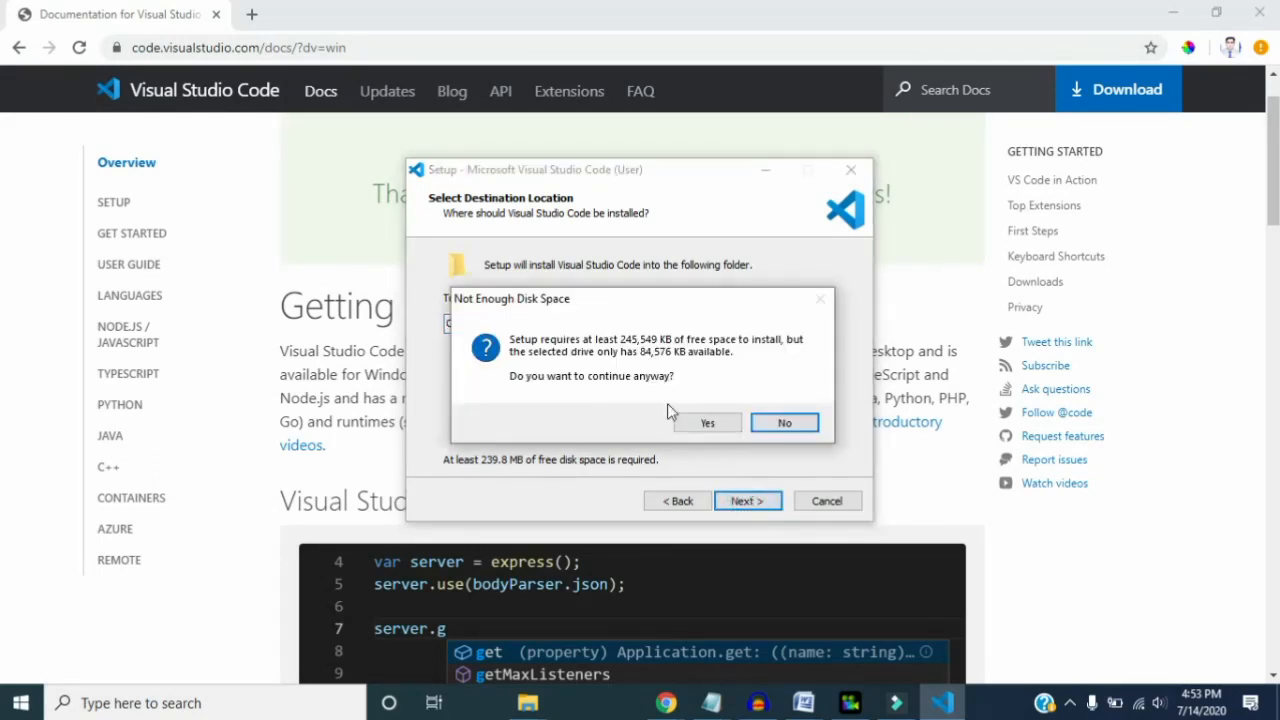
{"action": "left_click", "coordinate": [700, 425]}
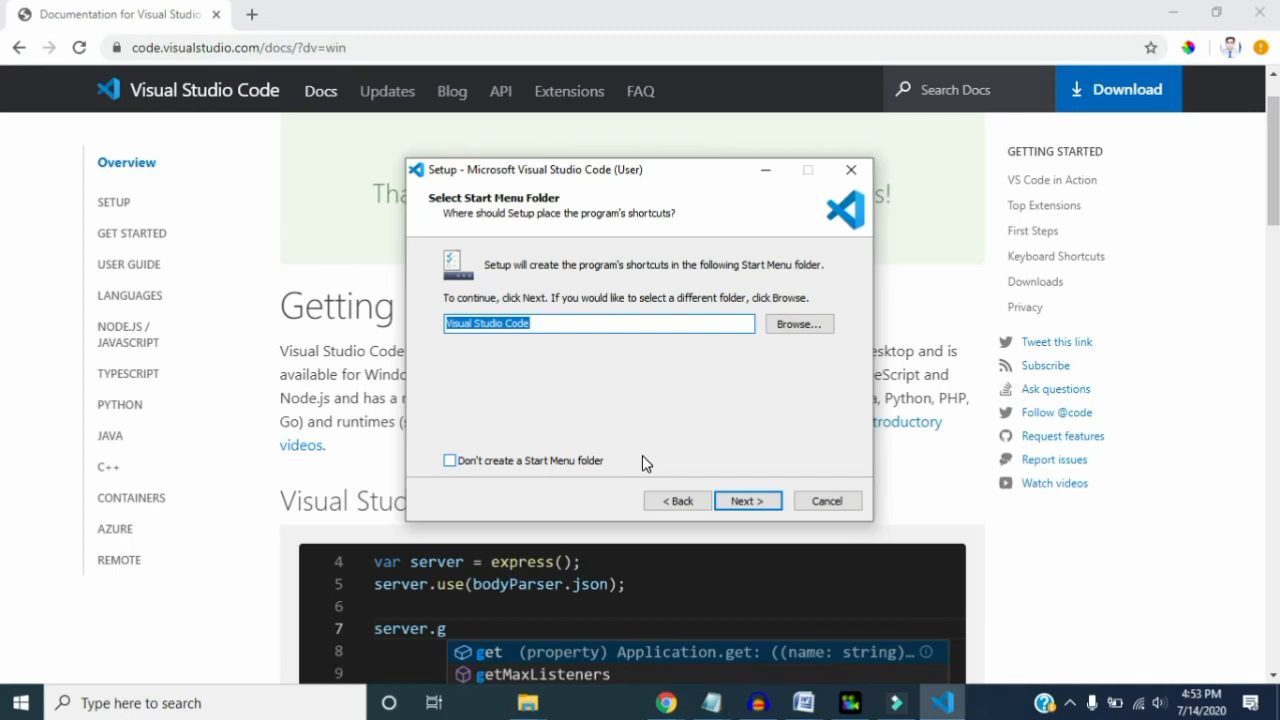
{"action": "left_click", "coordinate": [677, 440]}
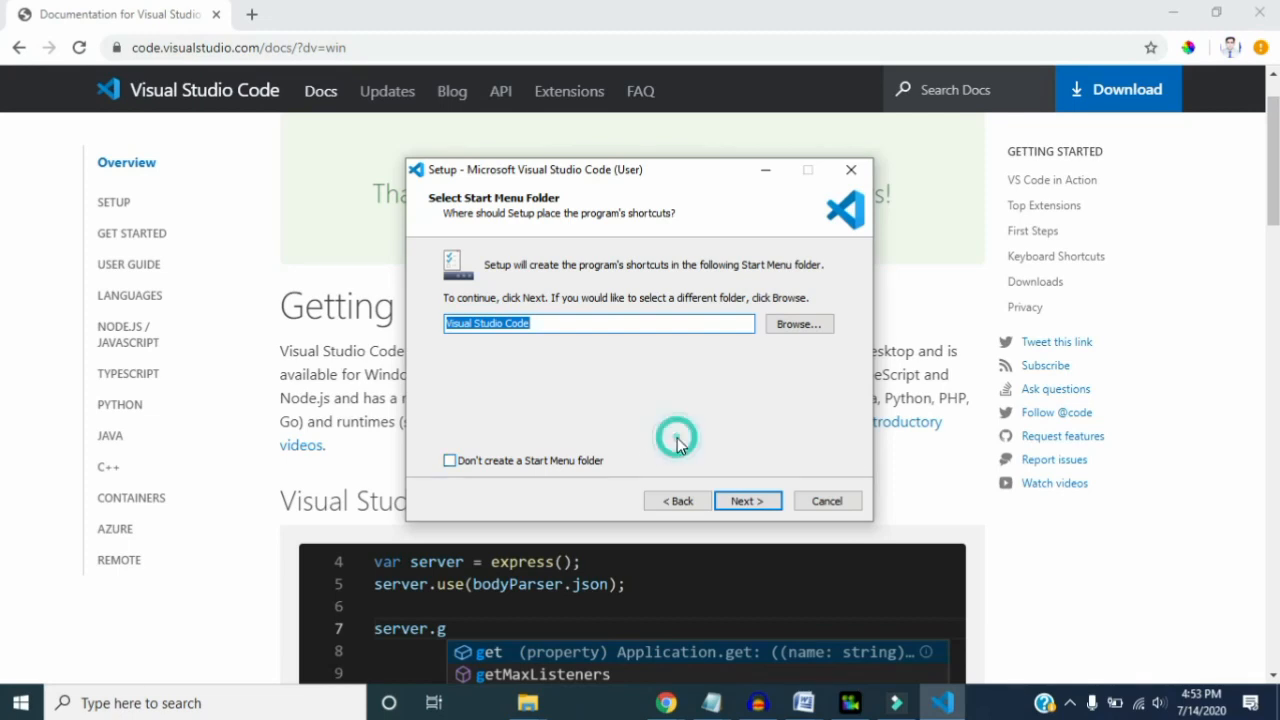
{"action": "left_click", "coordinate": [747, 504]}
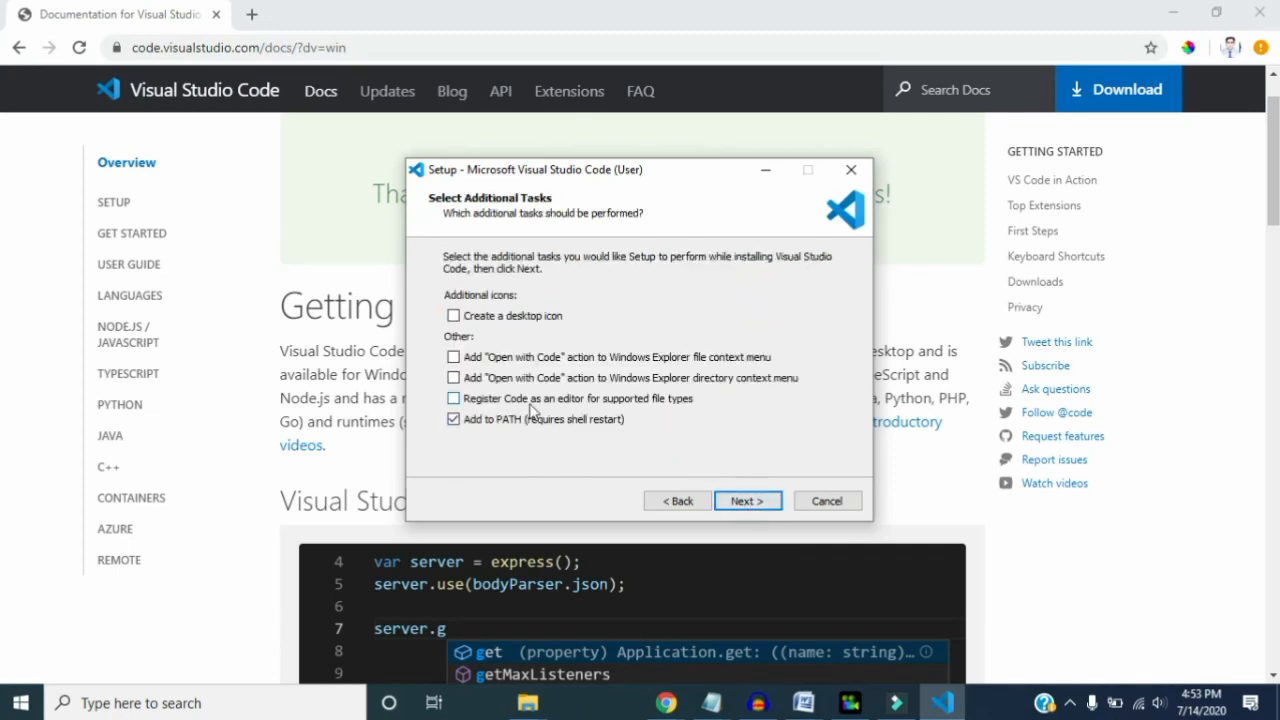
- Enable the desktop icon, both "Open with Code" context menu actions, and registering Code as an editor for supported file types
{"action": "left_click", "coordinate": [454, 316]}
{"action": "left_click", "coordinate": [454, 357]}
{"action": "left_click", "coordinate": [454, 378]}
{"action": "left_click", "coordinate": [454, 398]}
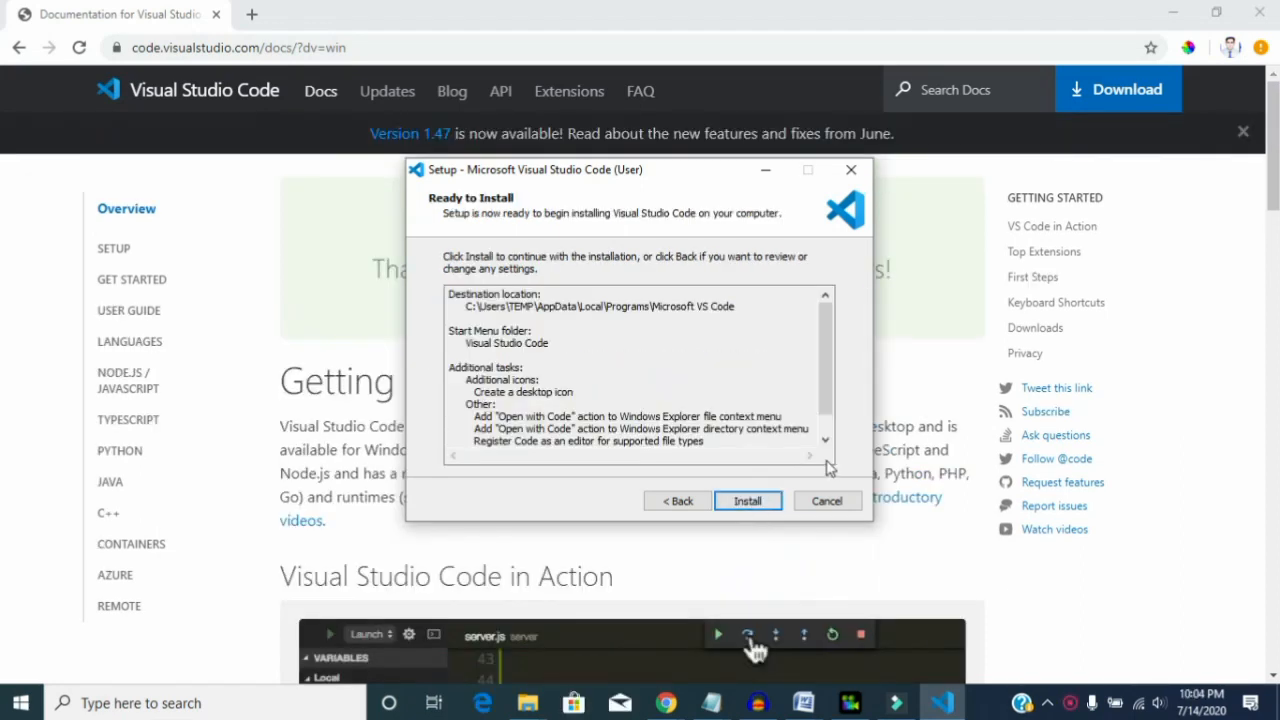
- Review the remaining setup summary, install Visual Studio Code and finish the wizard with Launch Visual Studio Code enabled
{"action": "left_click", "coordinate": [825, 440]}
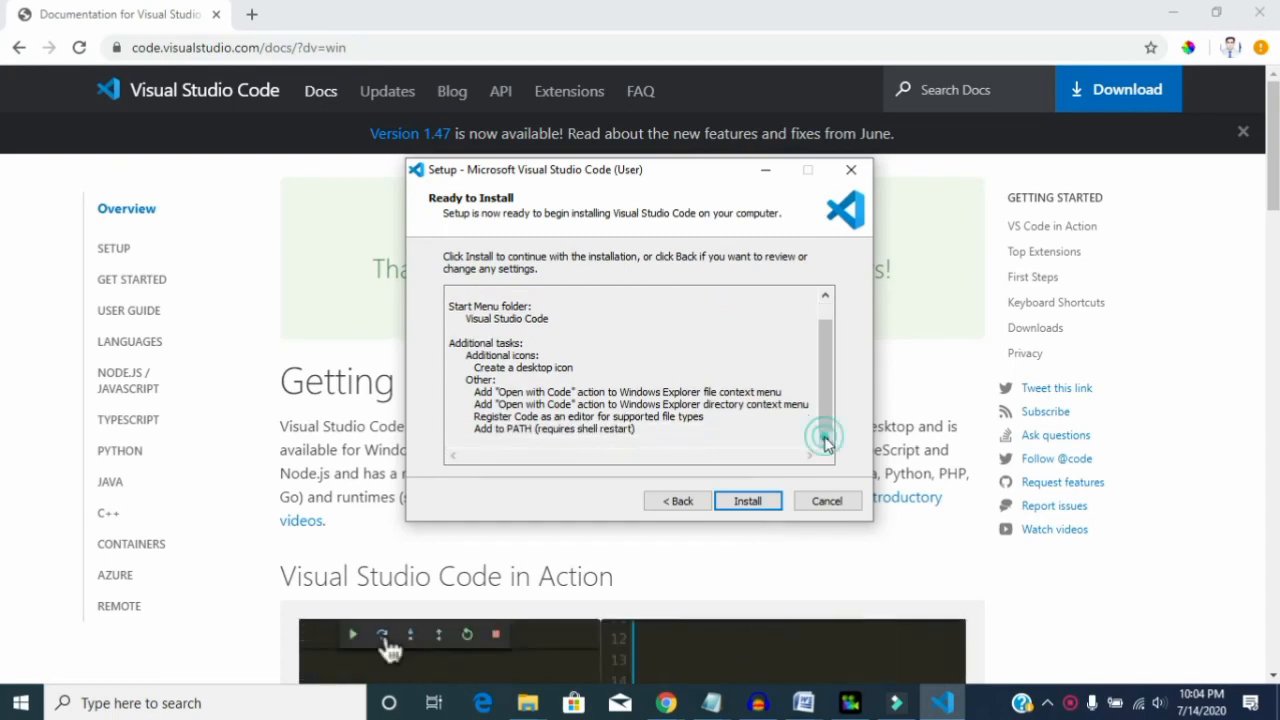
{"action": "left_click", "coordinate": [748, 503]}
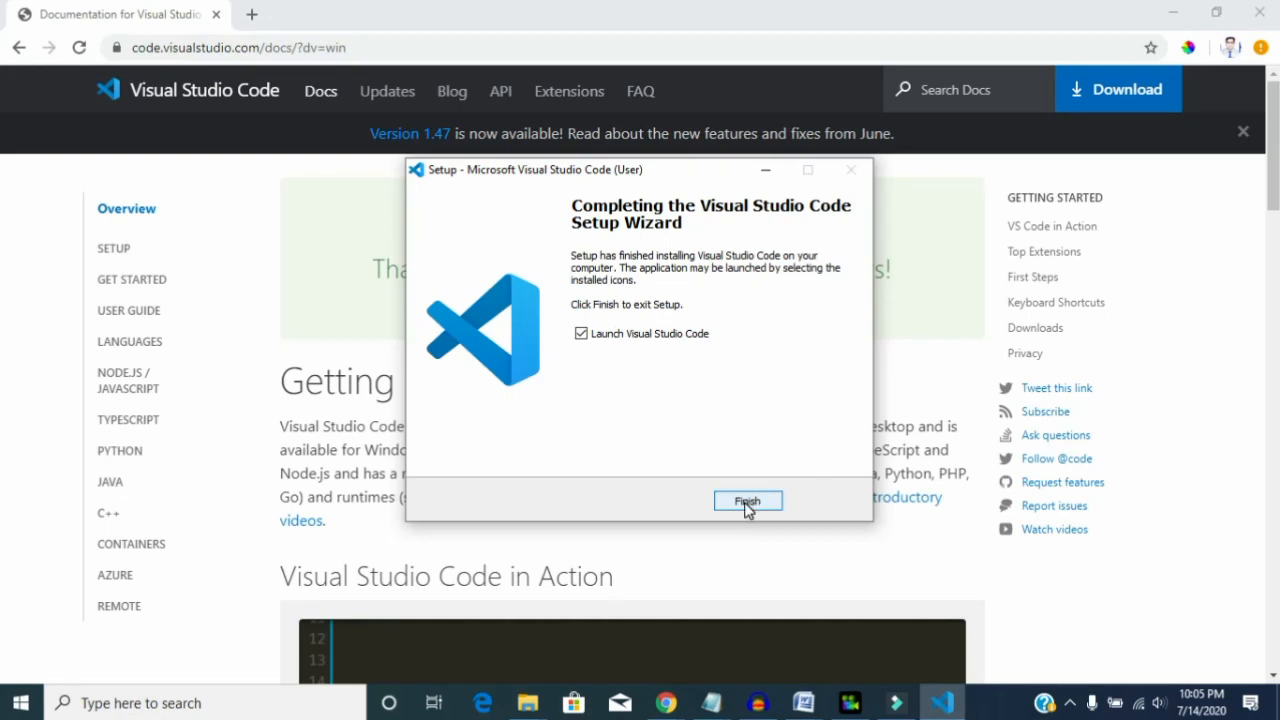
{"action": "left_click", "coordinate": [747, 503]}
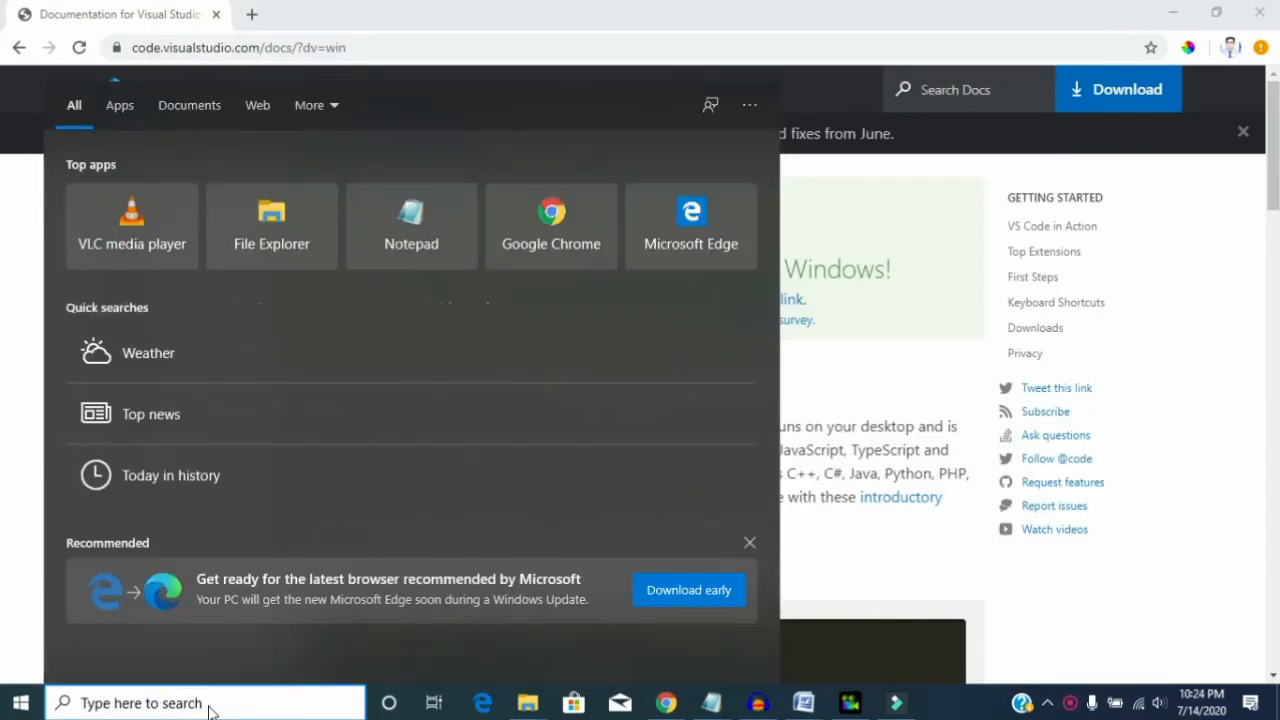
- Find Visual Studio Code with a Windows search for "vs", launch it, and start a new file in the maximized window
{"action": "type", "text": "vs"}
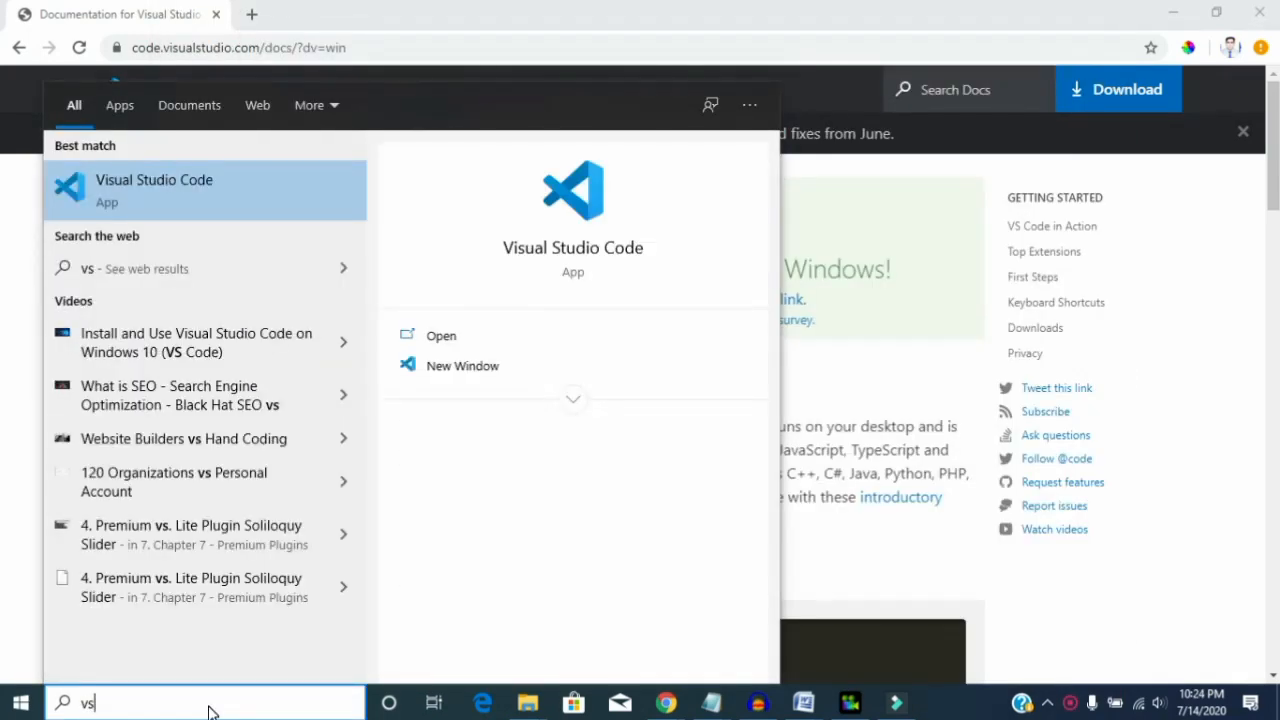
{"action": "left_click", "coordinate": [573, 250]}
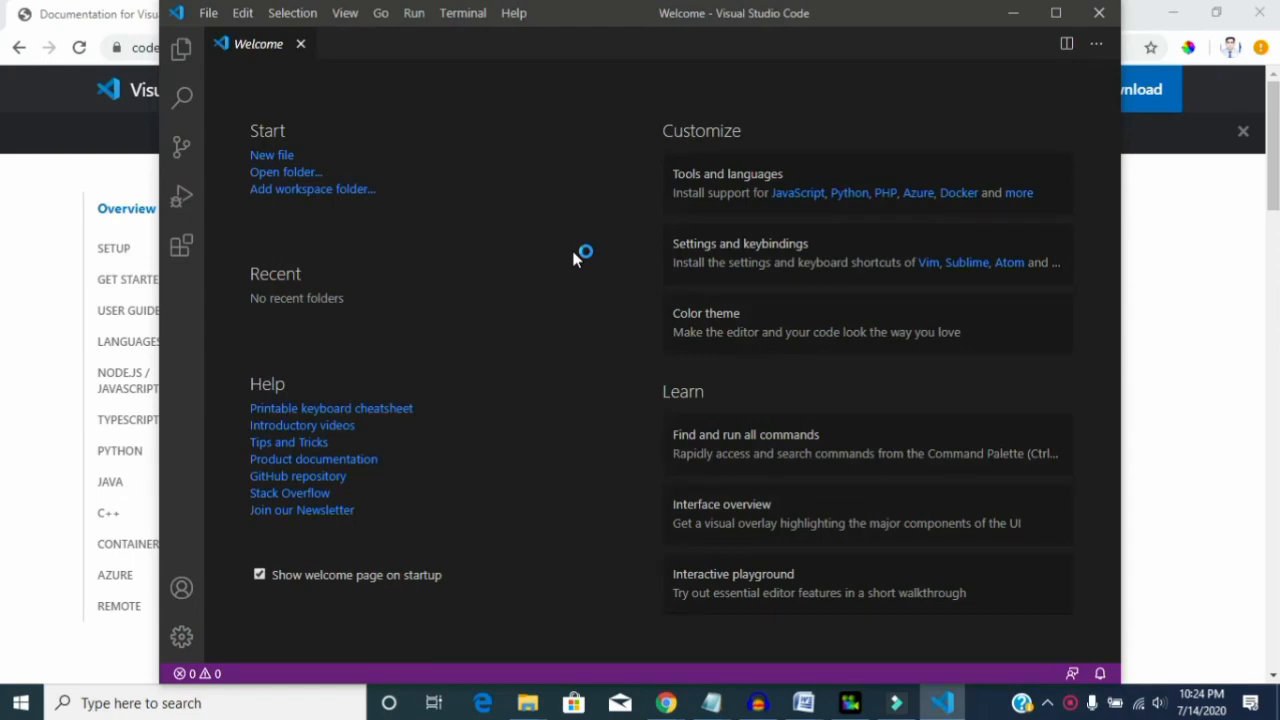
{"action": "left_click", "coordinate": [286, 155]}
{"action": "left_click", "coordinate": [404, 80]}
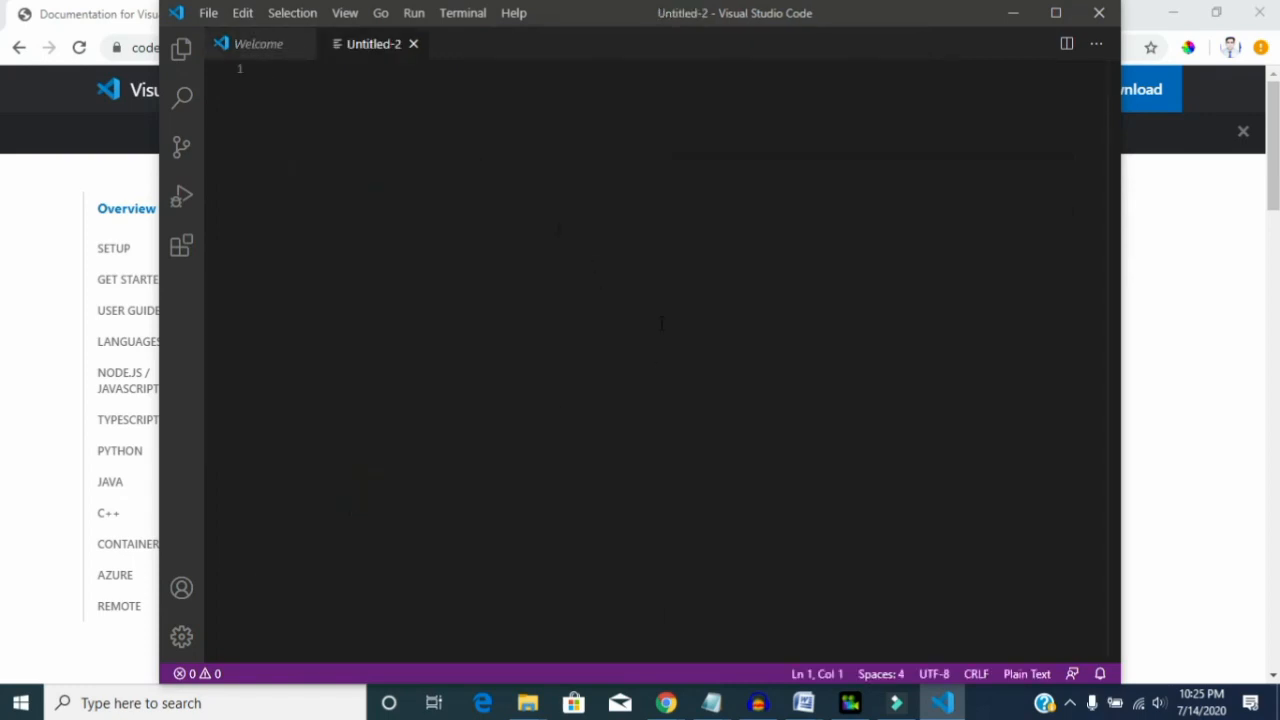
{"action": "left_click", "coordinate": [1055, 14]}
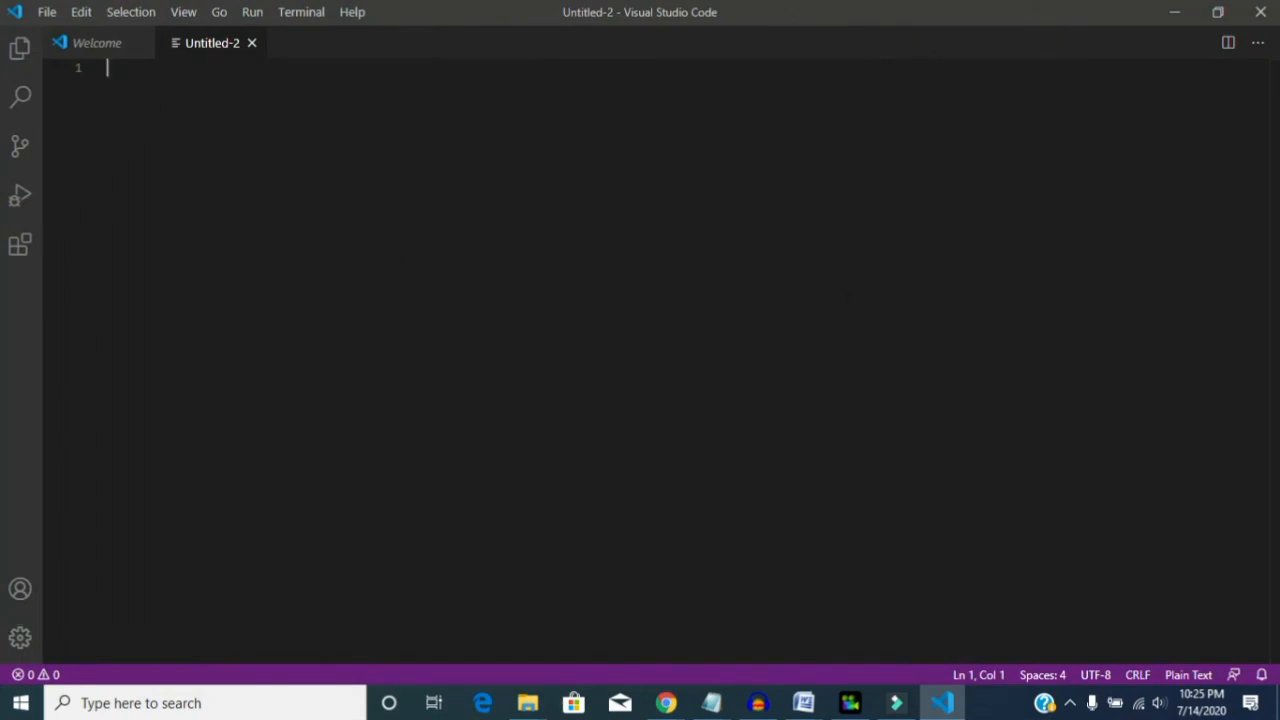
- Close Visual Studio Code and create a desktop folder named "Web Development Made"
{"action": "left_click", "coordinate": [1260, 12]}
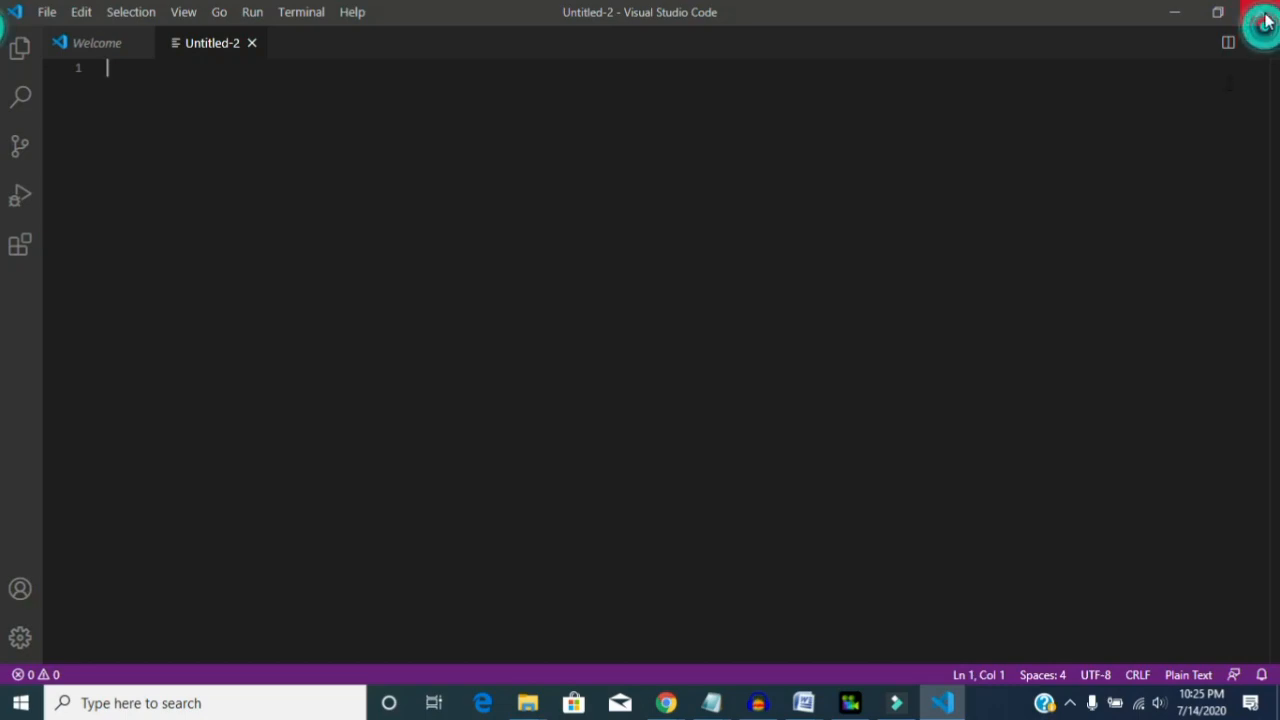
{"action": "key", "text": "super+d"}
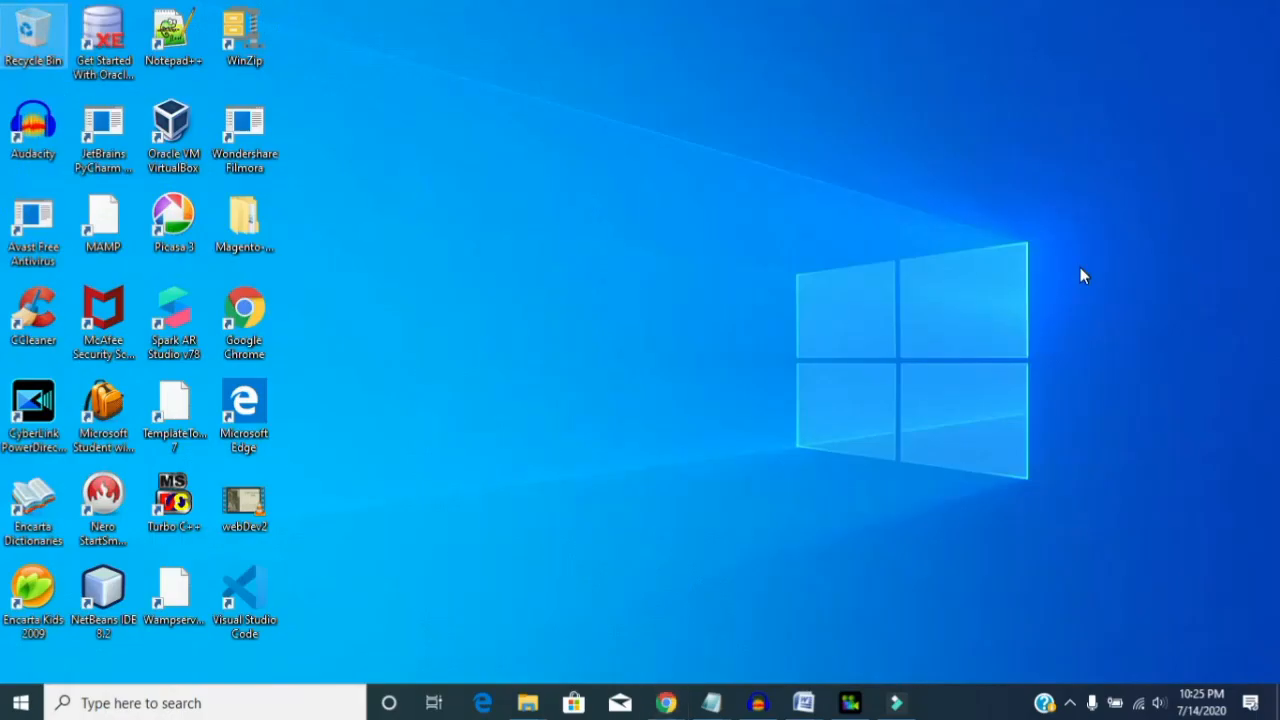
{"action": "right_click", "coordinate": [541, 249]}
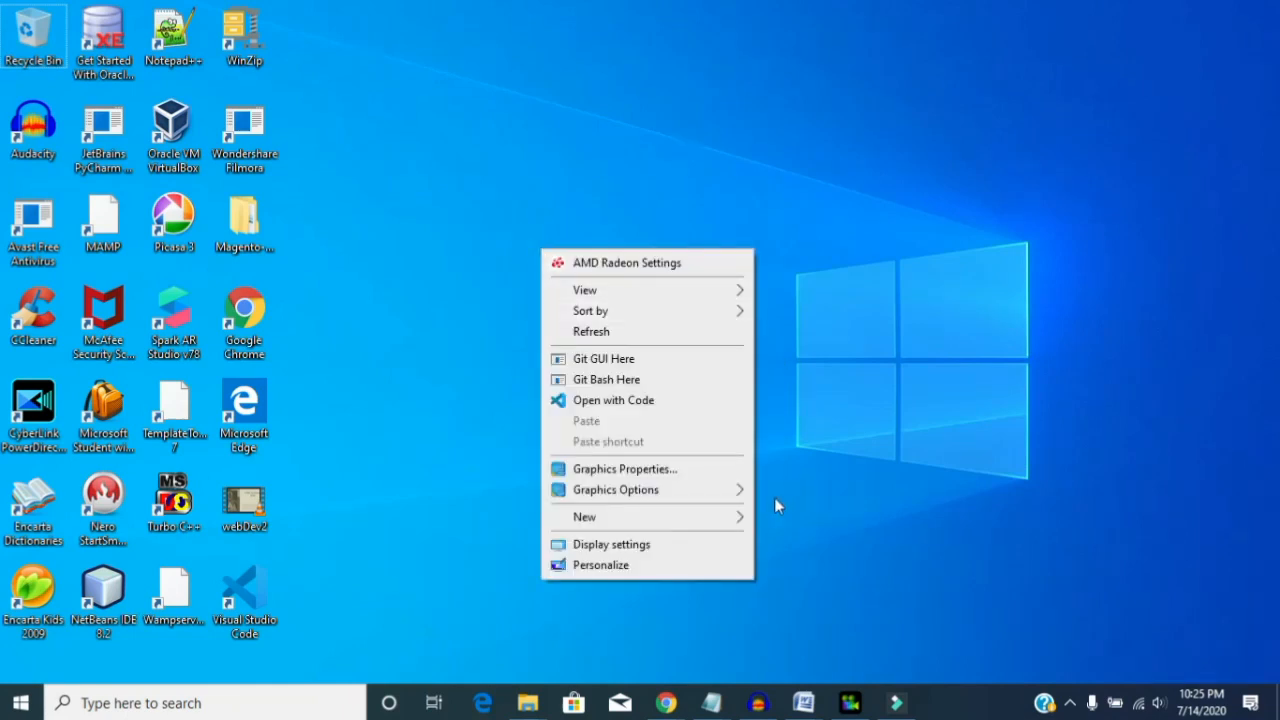
{"action": "left_click", "coordinate": [733, 518]}
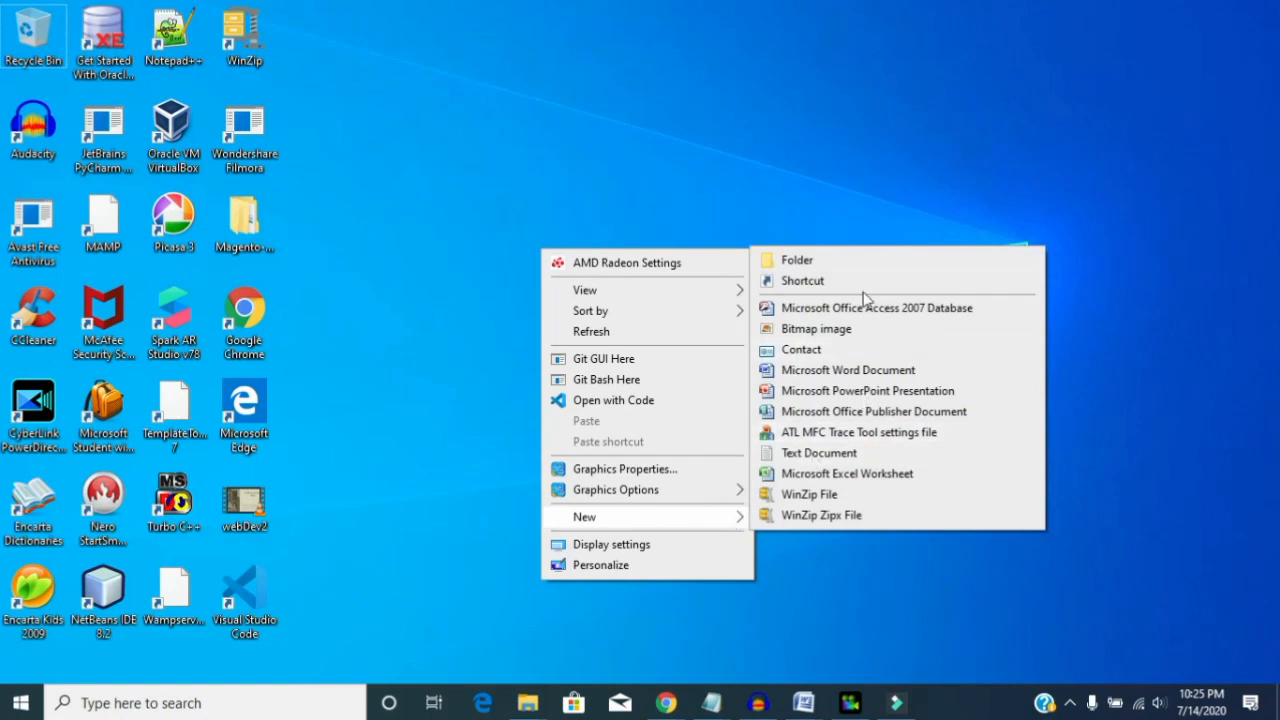
{"action": "left_click", "coordinate": [838, 268]}
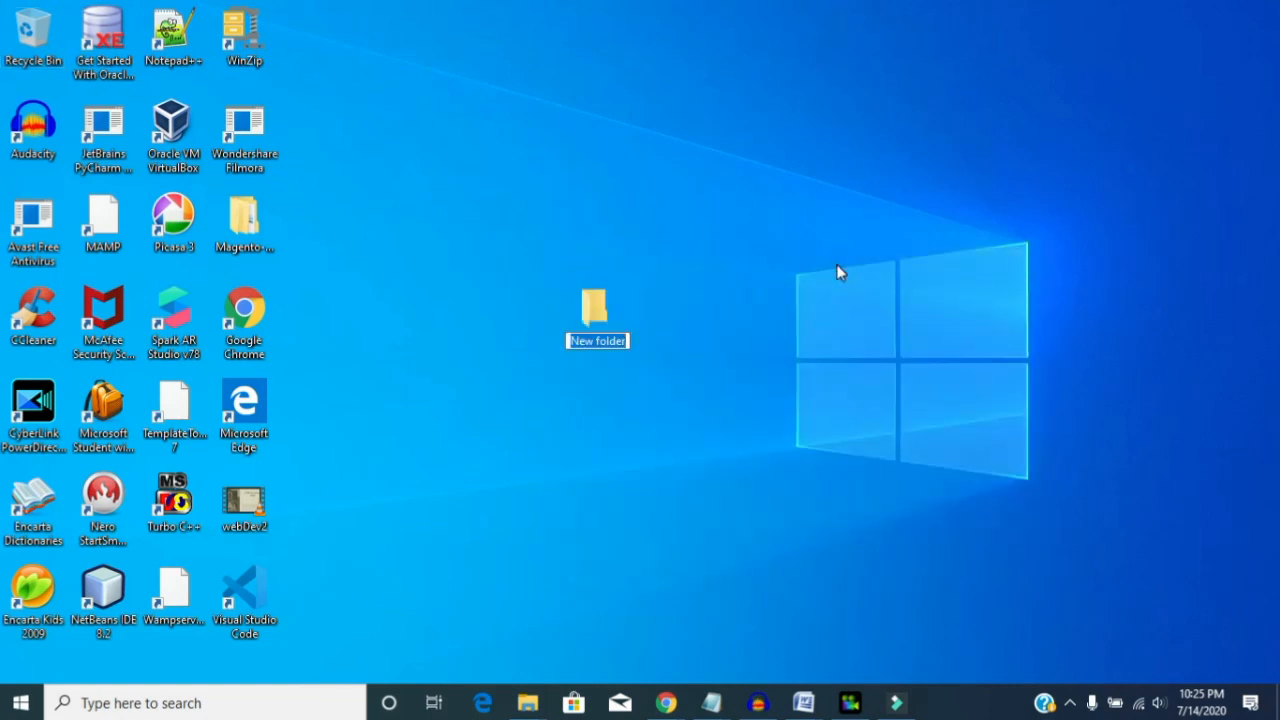
{"action": "type", "text": "Web Development Made"}
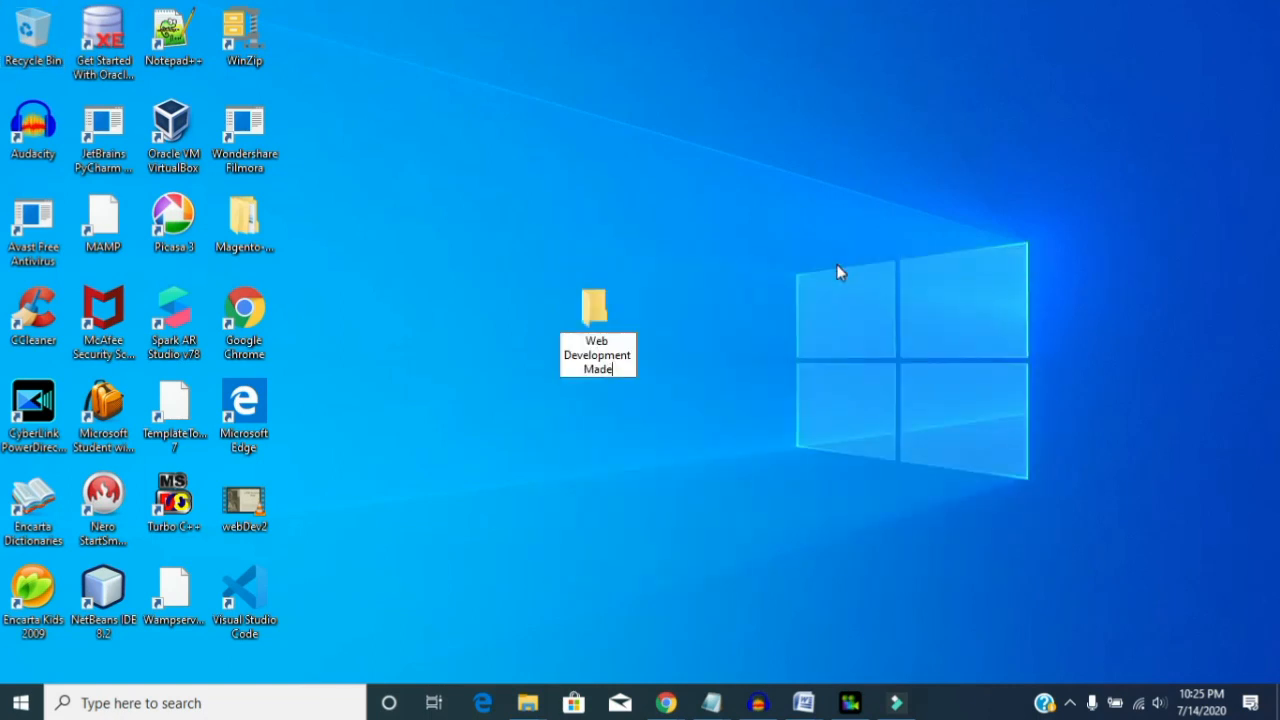
{"action": "key", "text": "Return"}
{"action": "left_click", "coordinate": [778, 286]}
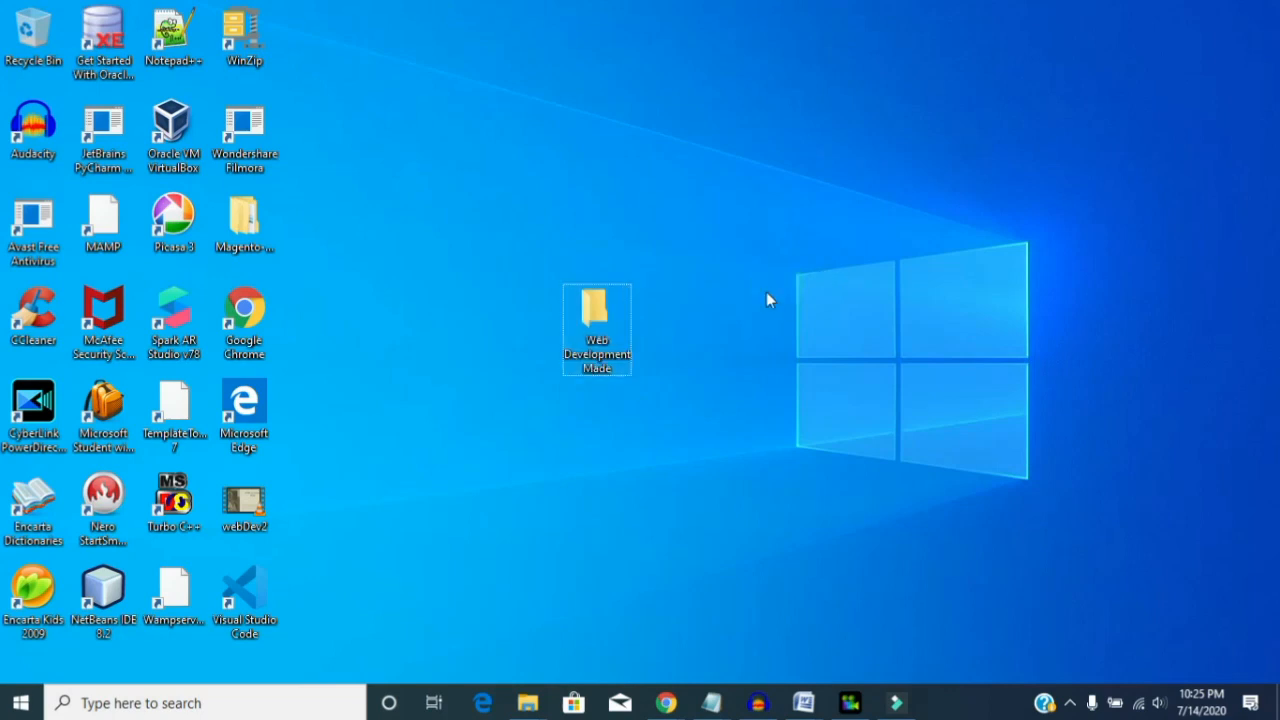
- Open the Web Development Made desktop folder in Visual Studio Code with Open with Code
{"action": "left_click", "coordinate": [708, 355]}
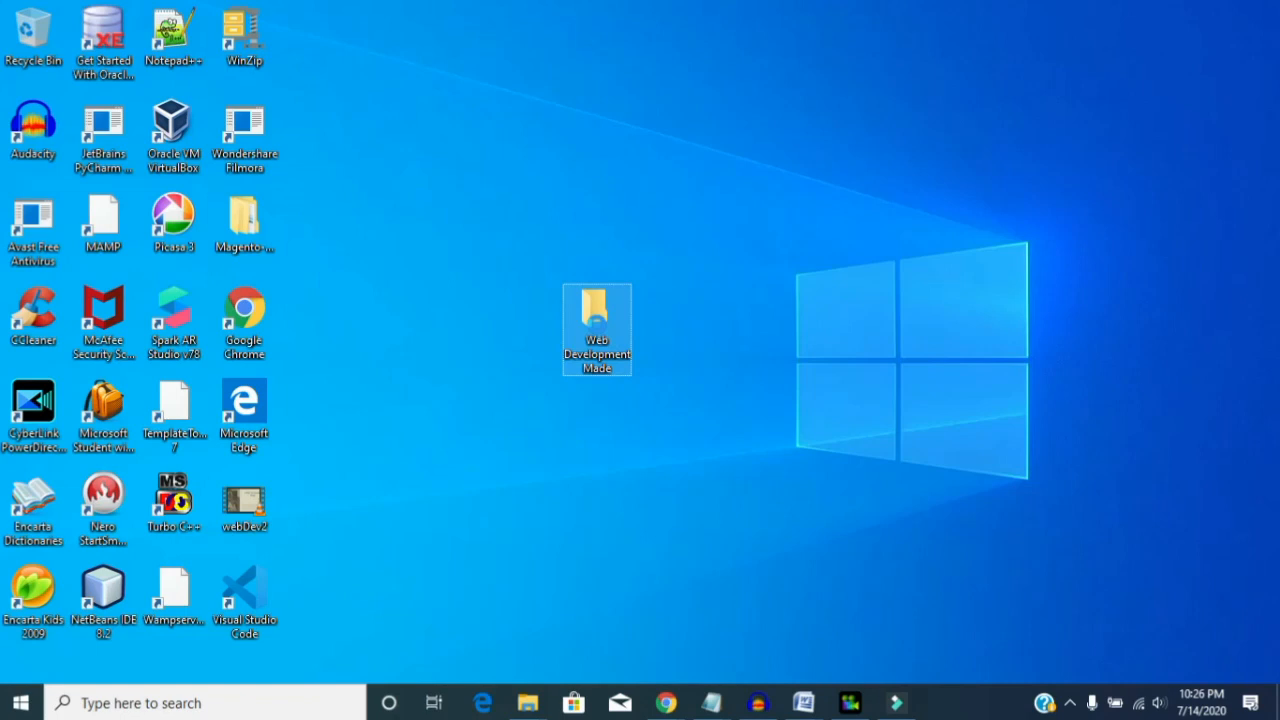
{"action": "right_click", "coordinate": [598, 330]}
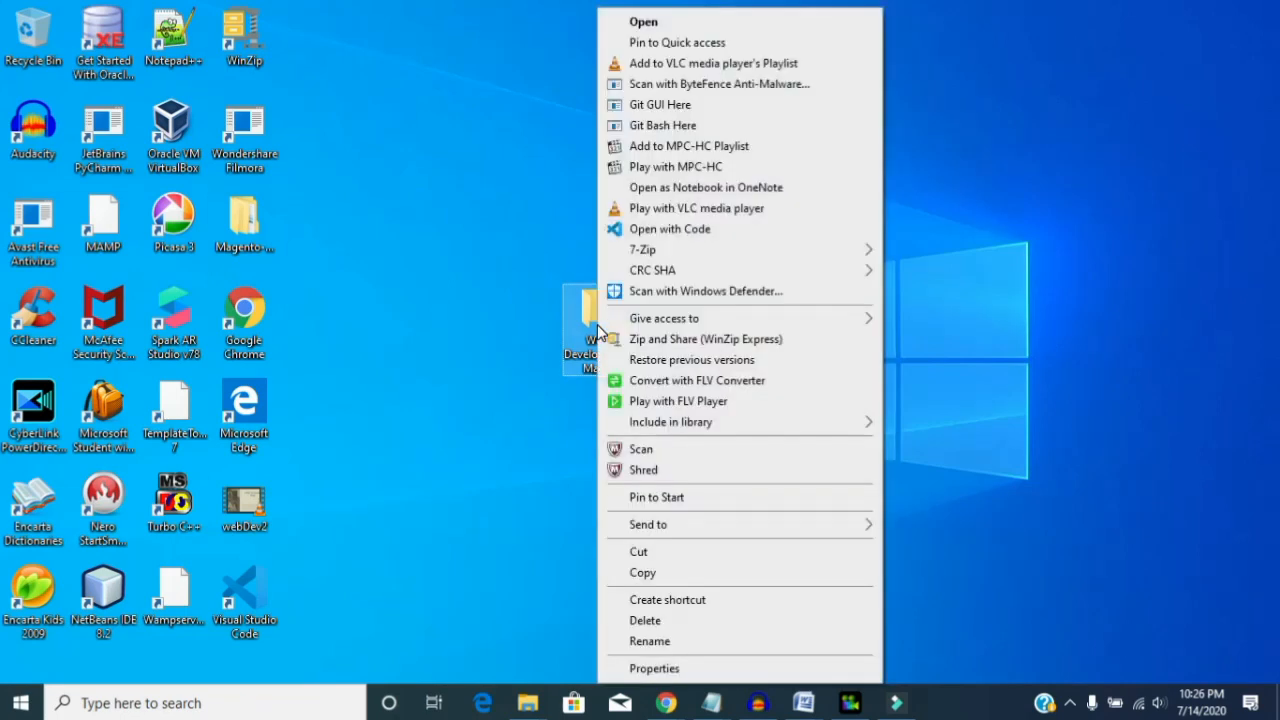
{"action": "left_click", "coordinate": [665, 230]}
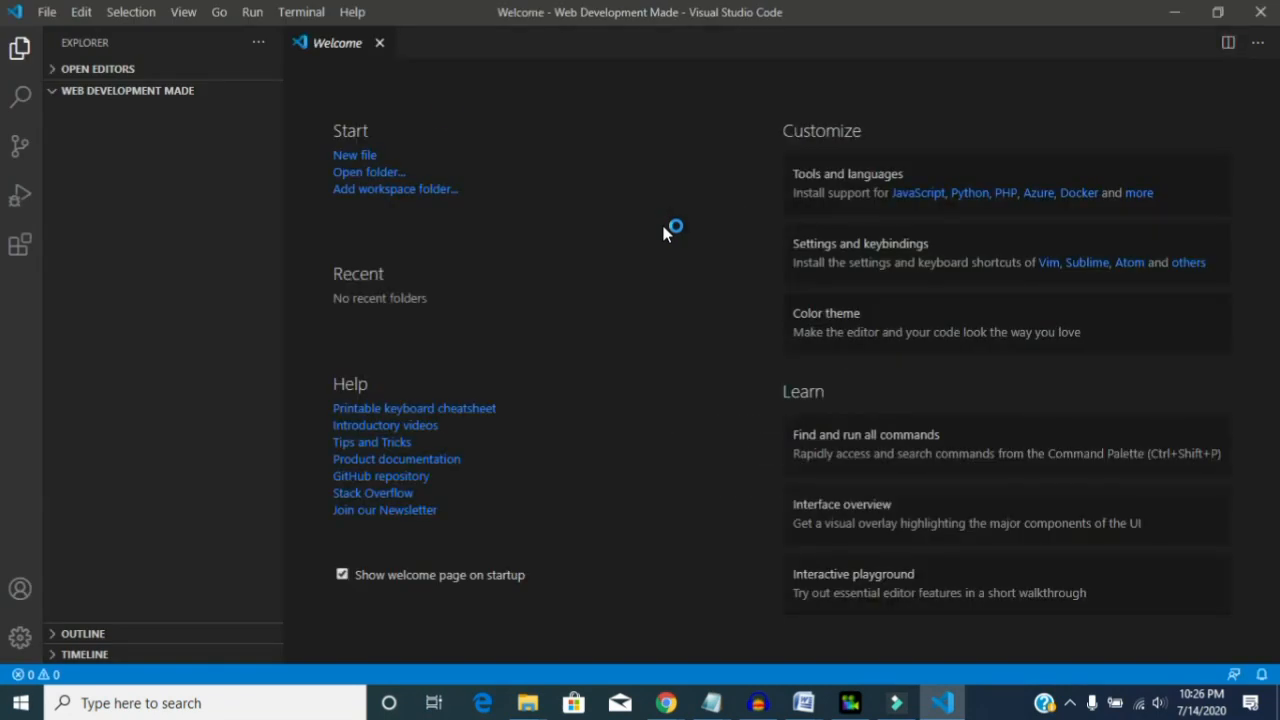
{"action": "left_click", "coordinate": [58, 96]}
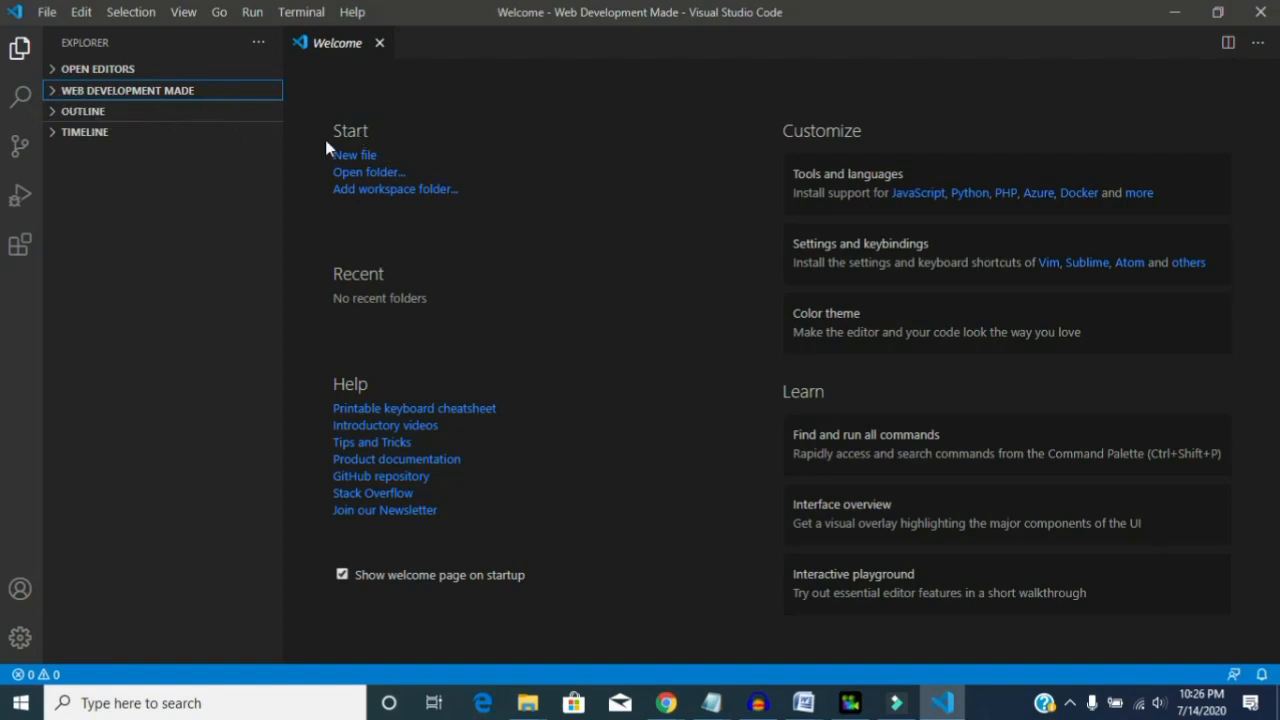
{"action": "left_click", "coordinate": [58, 92]}
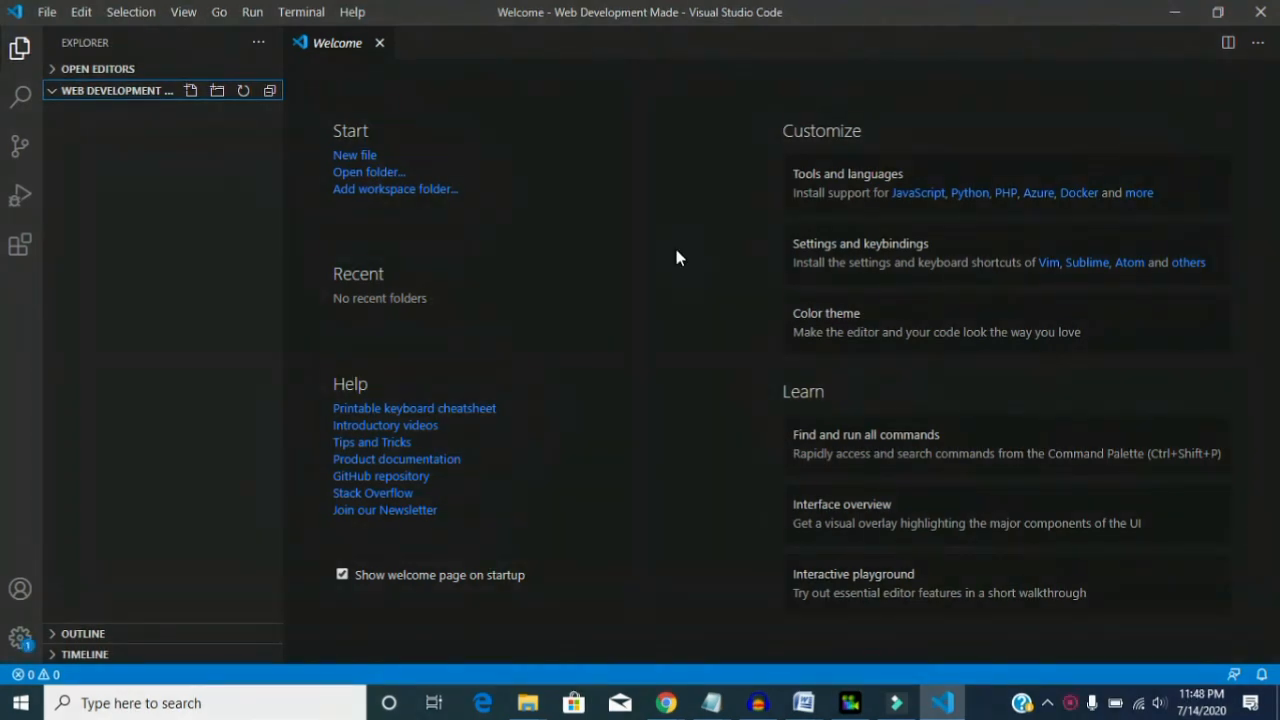
{"action": "left_click", "coordinate": [676, 257]}
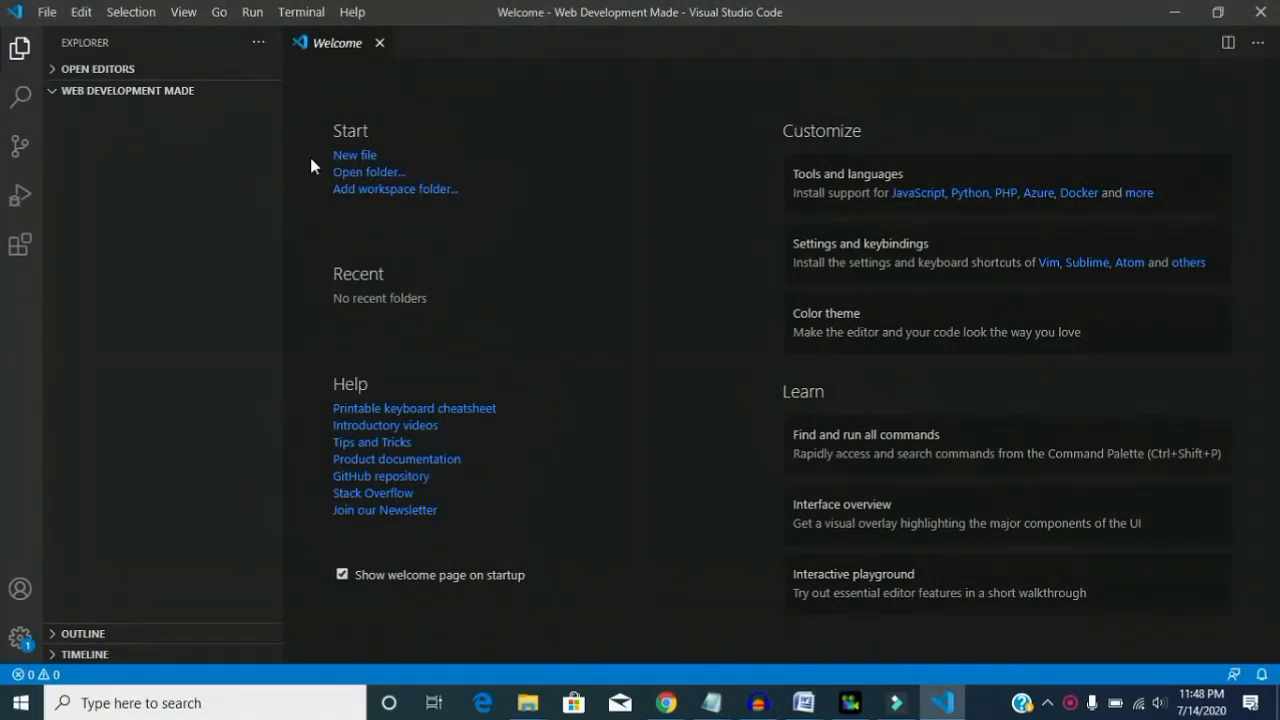
{"action": "left_click", "coordinate": [138, 92]}
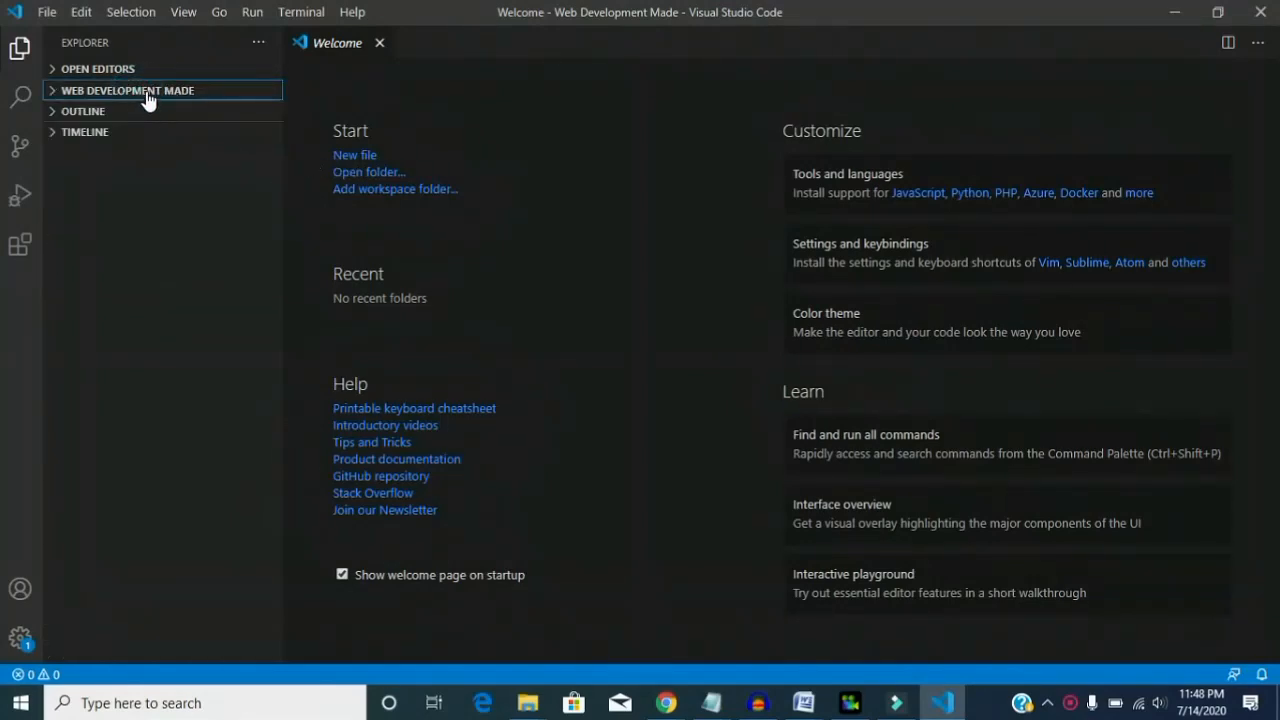
{"action": "left_click", "coordinate": [148, 93]}
- Start a new untitled file from the Welcome page, using the built-in Text Editor
{"action": "left_click", "coordinate": [356, 156]}
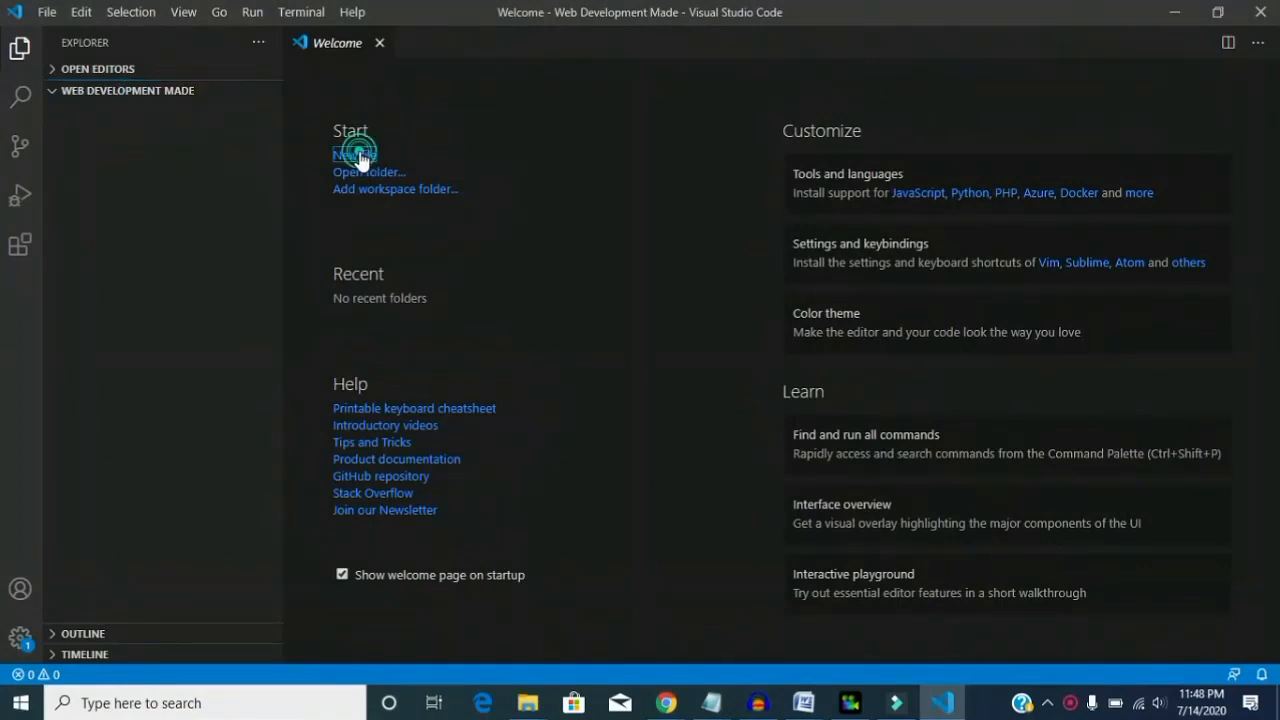
{"action": "left_click", "coordinate": [360, 155]}
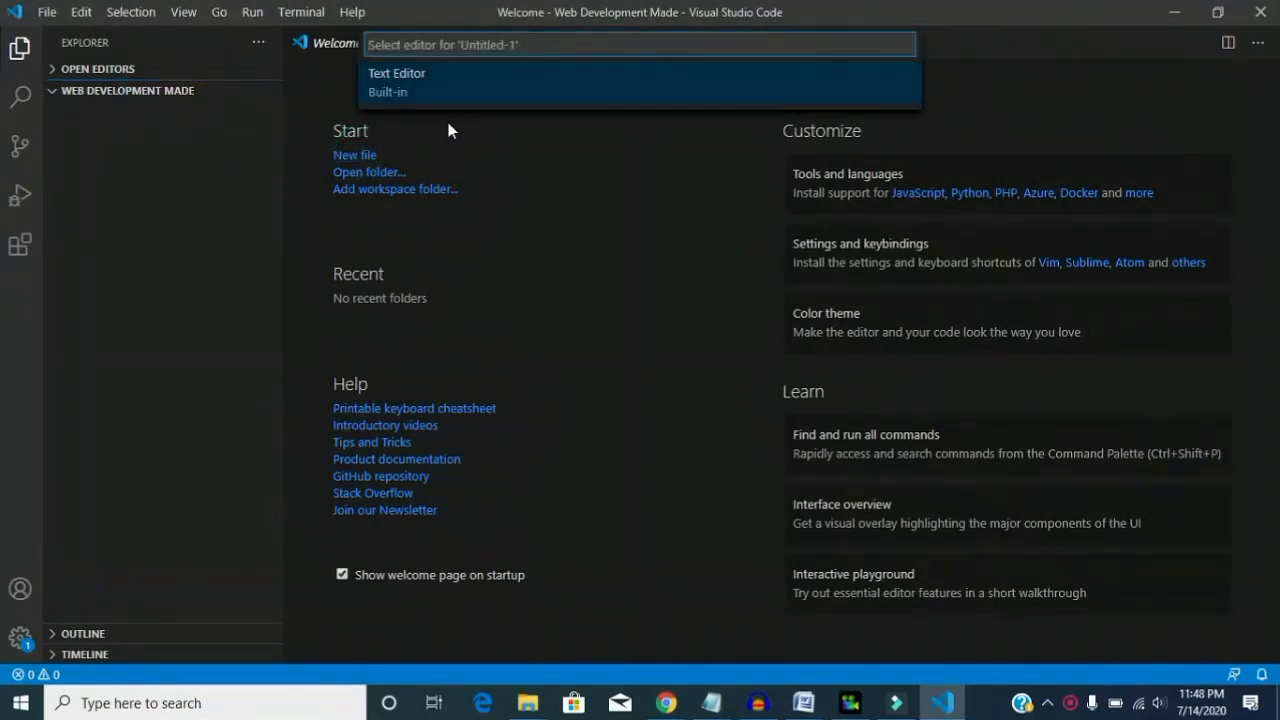
{"action": "left_click", "coordinate": [380, 78]}
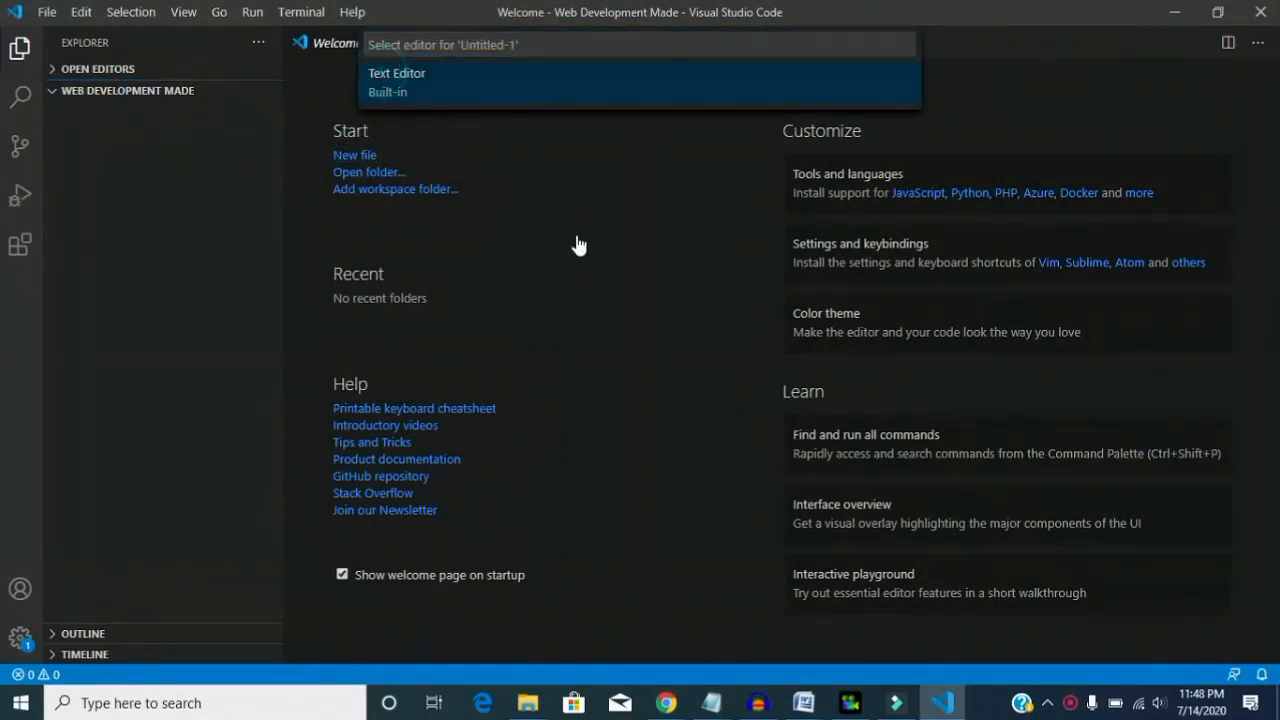
{"action": "left_click", "coordinate": [395, 78]}
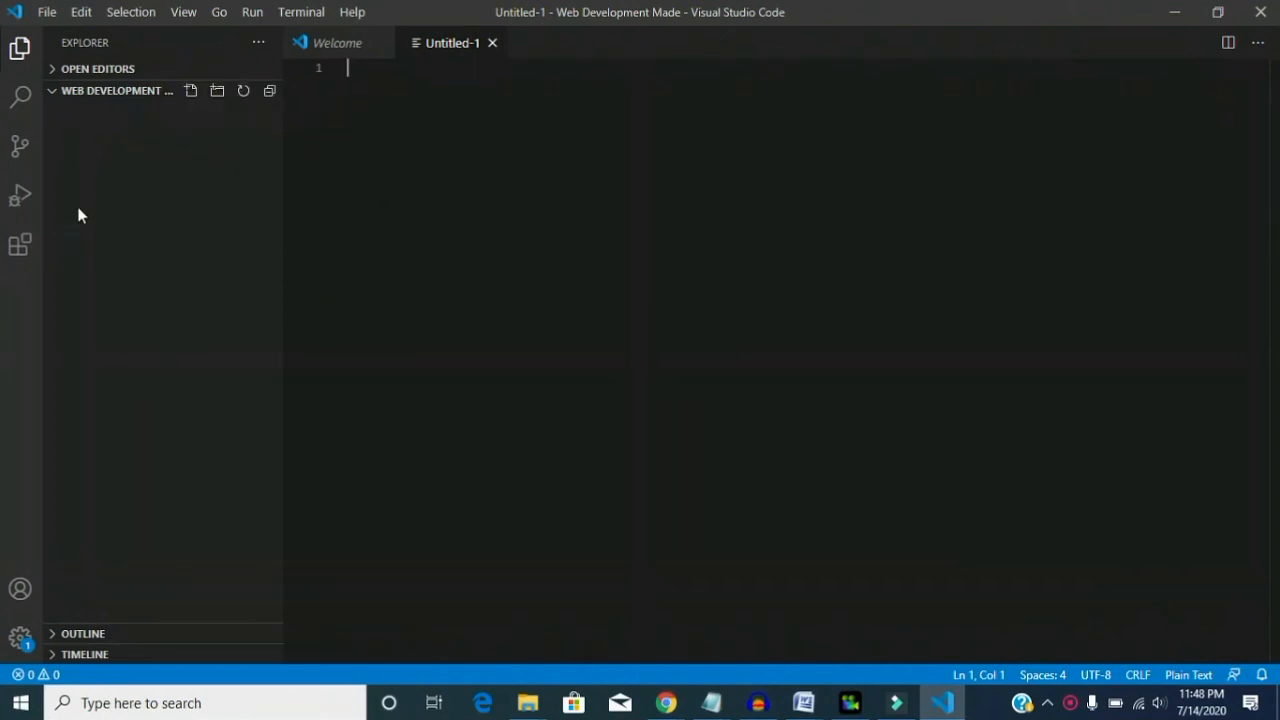
- Look through the Search, Source Control and Run views
{"action": "left_click", "coordinate": [24, 104]}
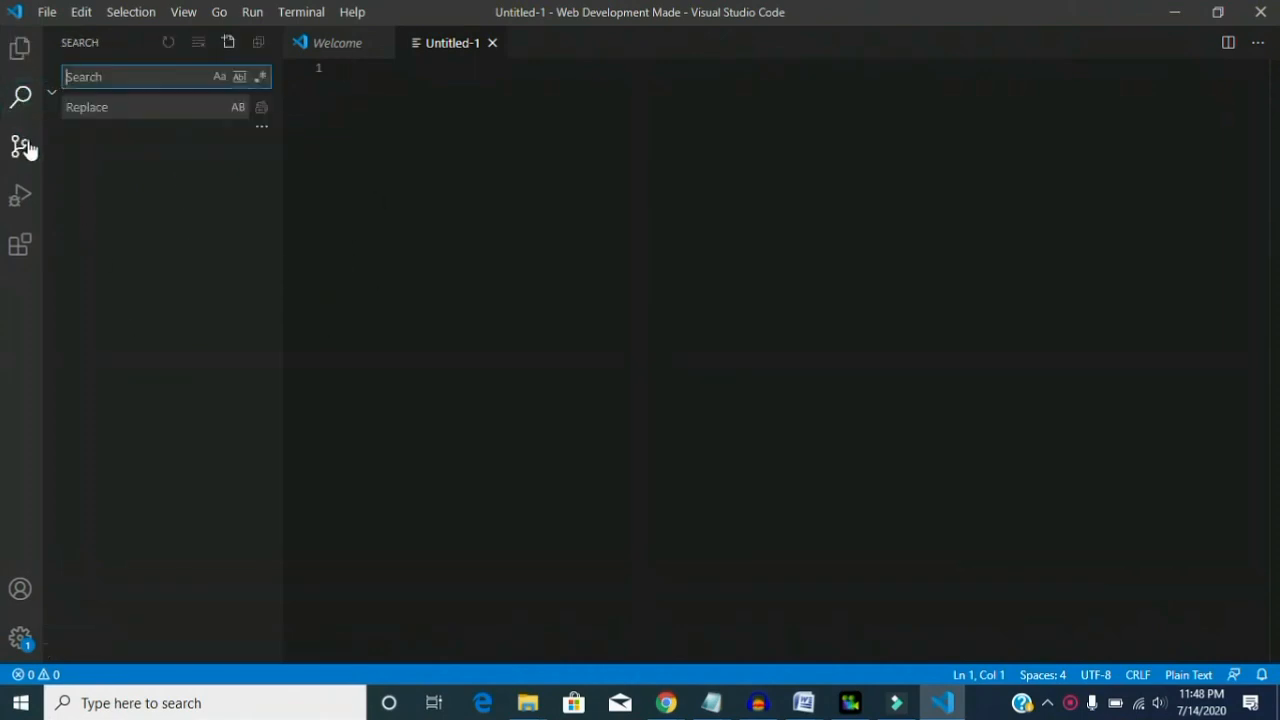
{"action": "left_click", "coordinate": [22, 152]}
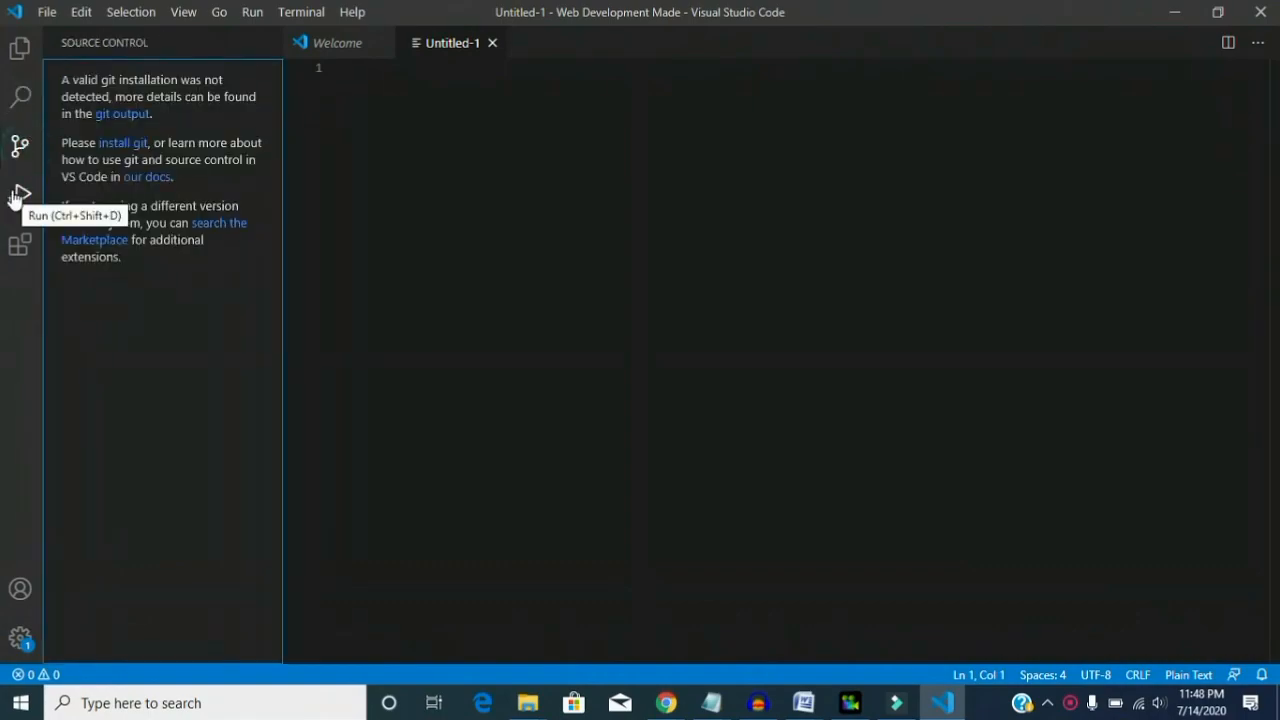
{"action": "left_click", "coordinate": [20, 197]}
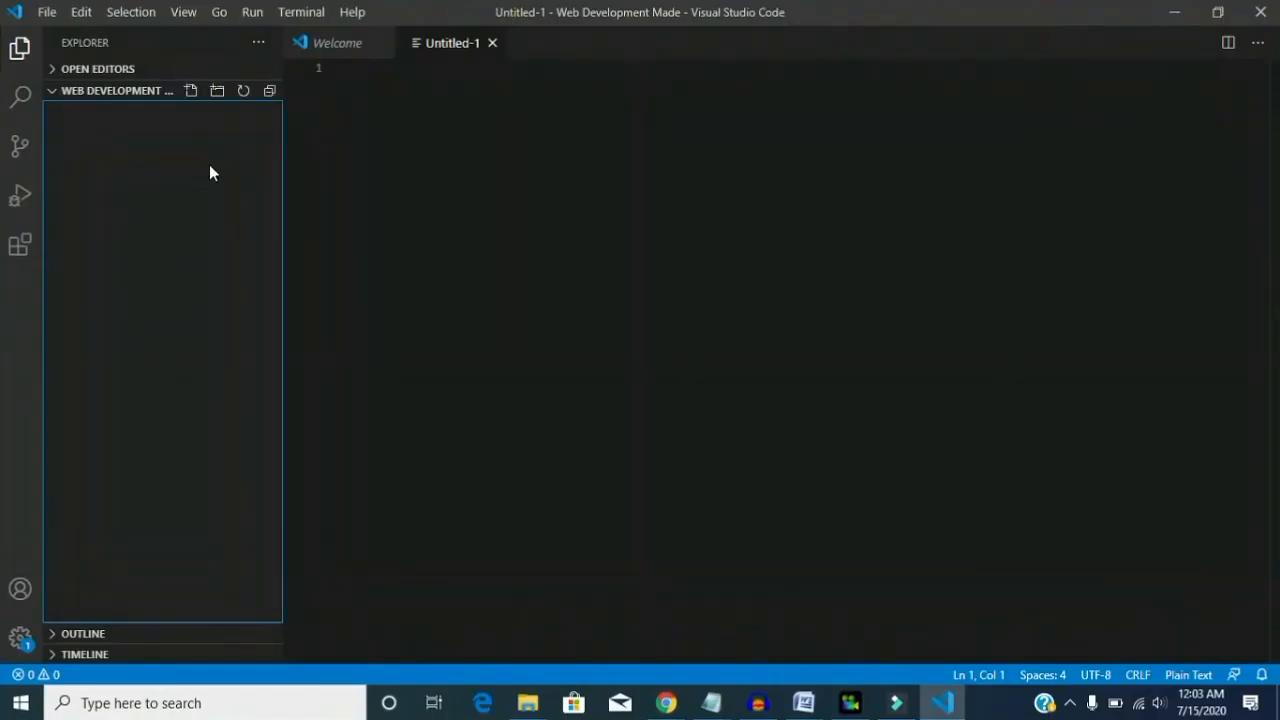
- Create a file named samiruddinconsultancy.html in the Web Development Made folder
{"action": "left_click", "coordinate": [190, 92]}
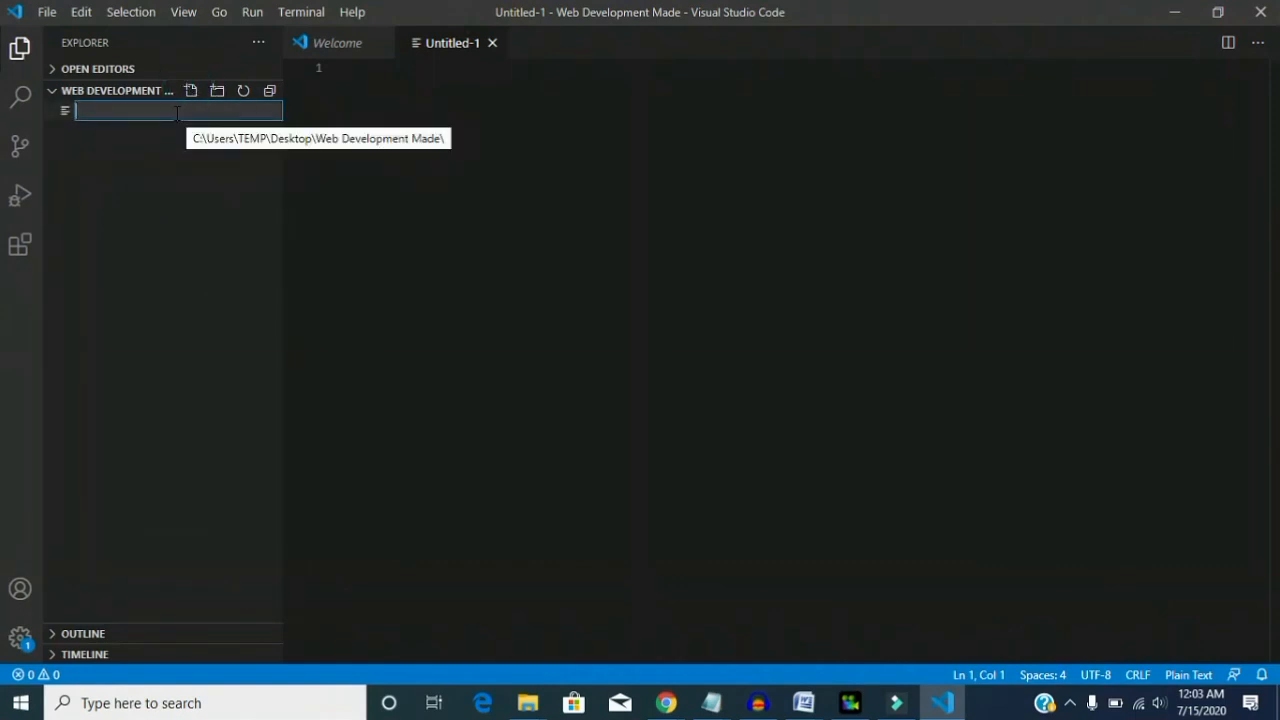
{"action": "type", "text": "samiruddinconsultancy.html"}
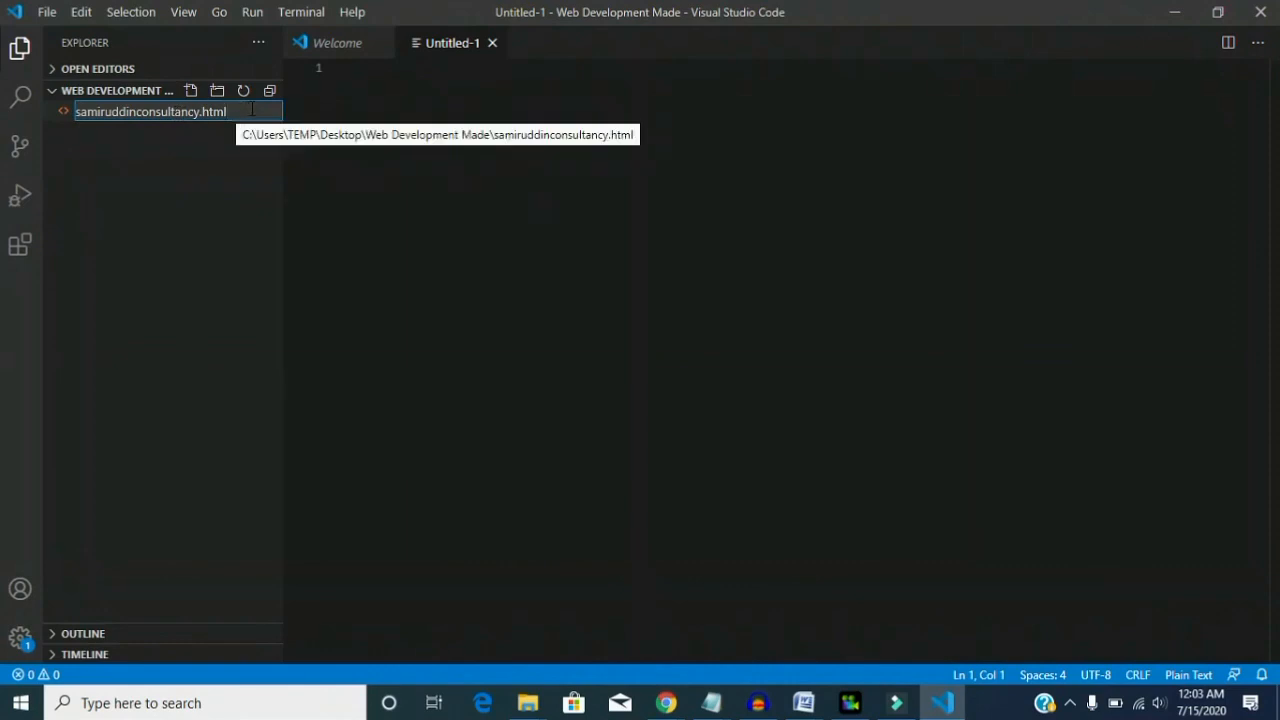
{"action": "key", "text": "Return"}
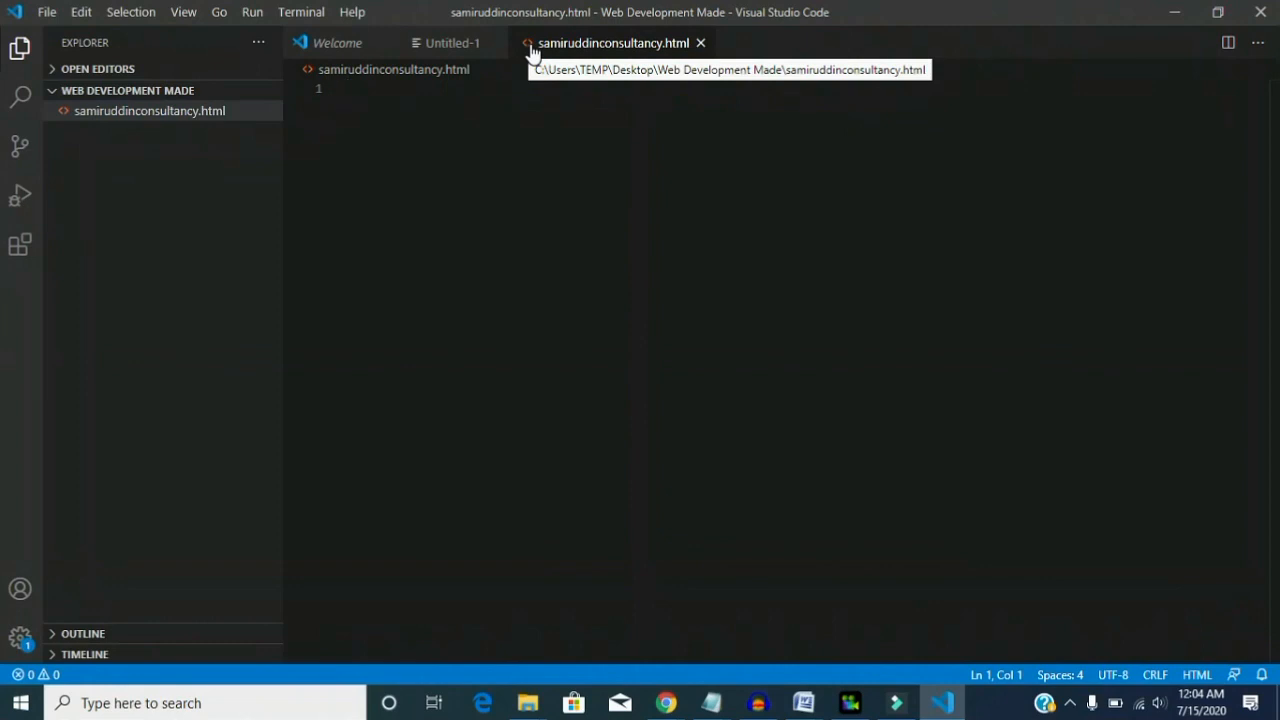
{"action": "left_click", "coordinate": [491, 144]}
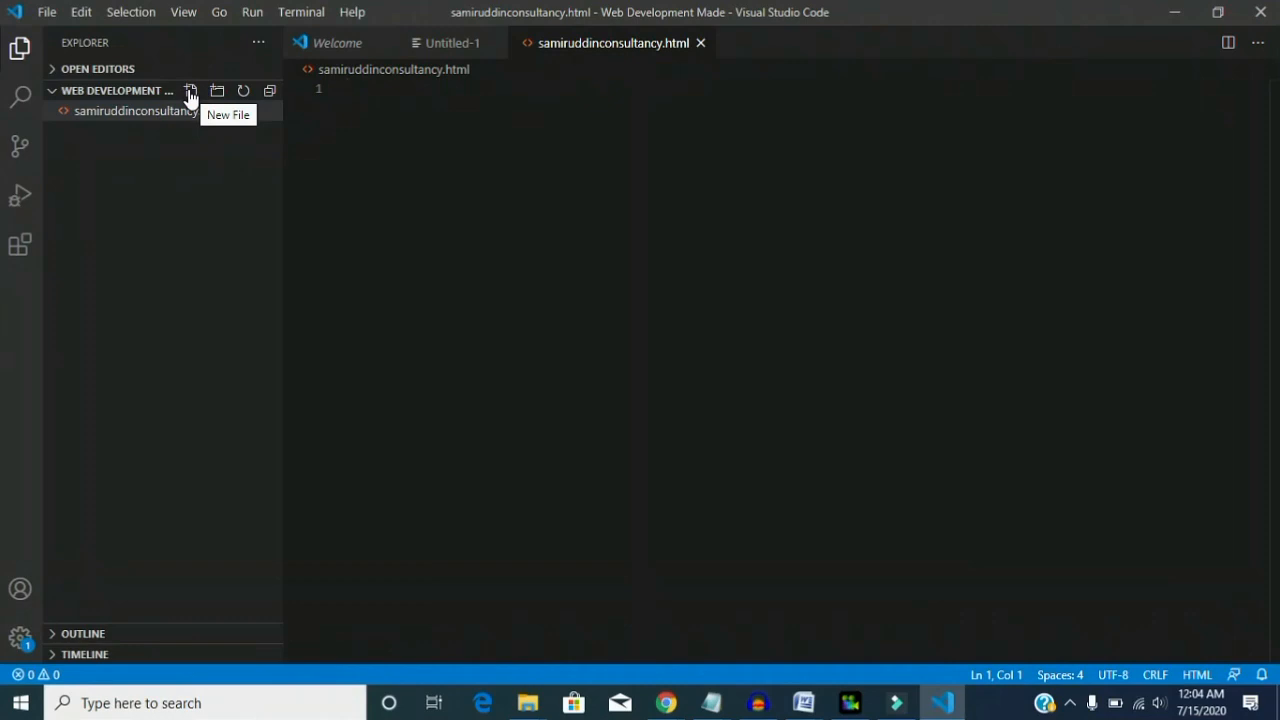
- Add a stylesheet file named samiruddinconsultancy.css to the Web Development Made folder
{"action": "left_click", "coordinate": [190, 92]}
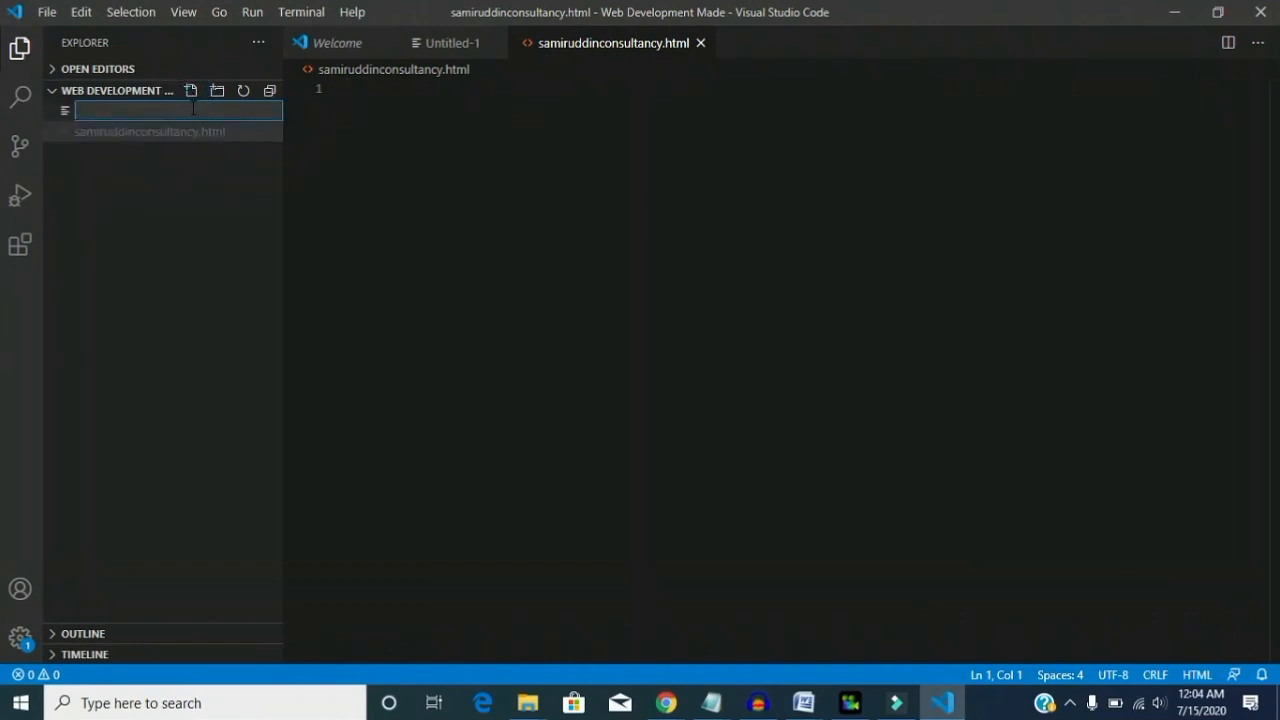
{"action": "type", "text": "samiruddinconsultancy.html"}
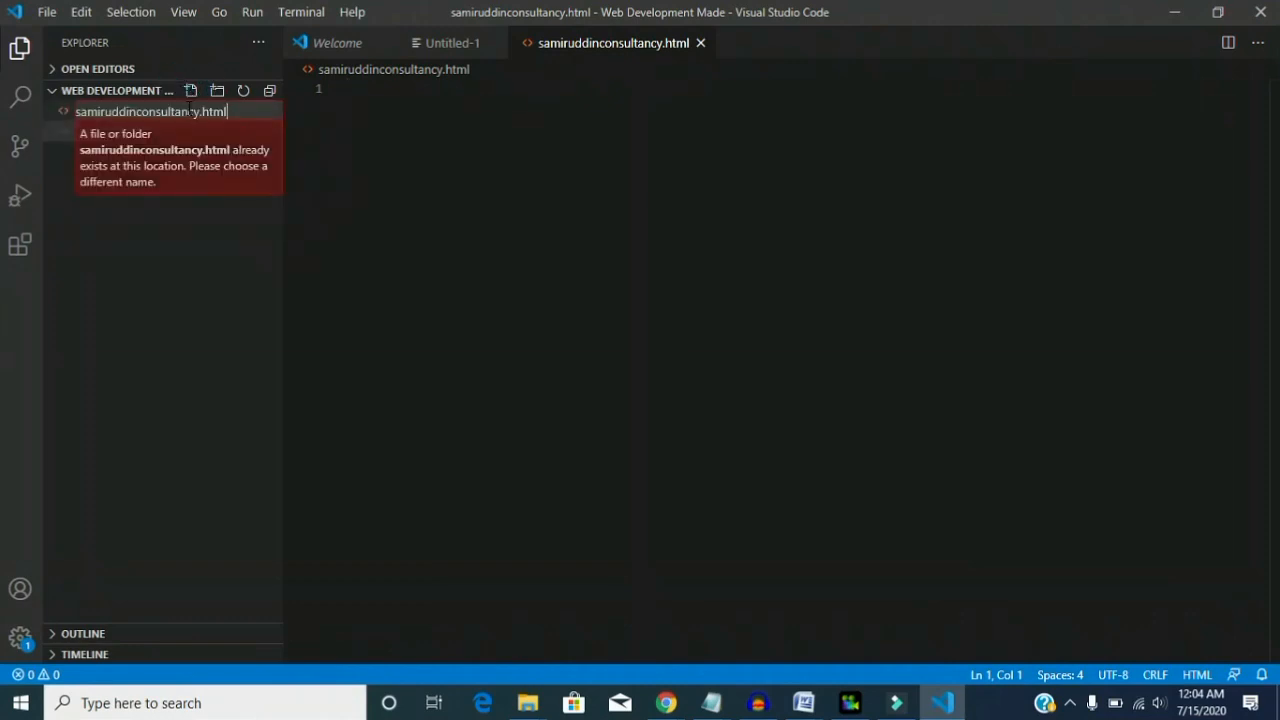
{"action": "key", "text": "BackSpace"}
{"action": "key", "text": "BackSpace"}
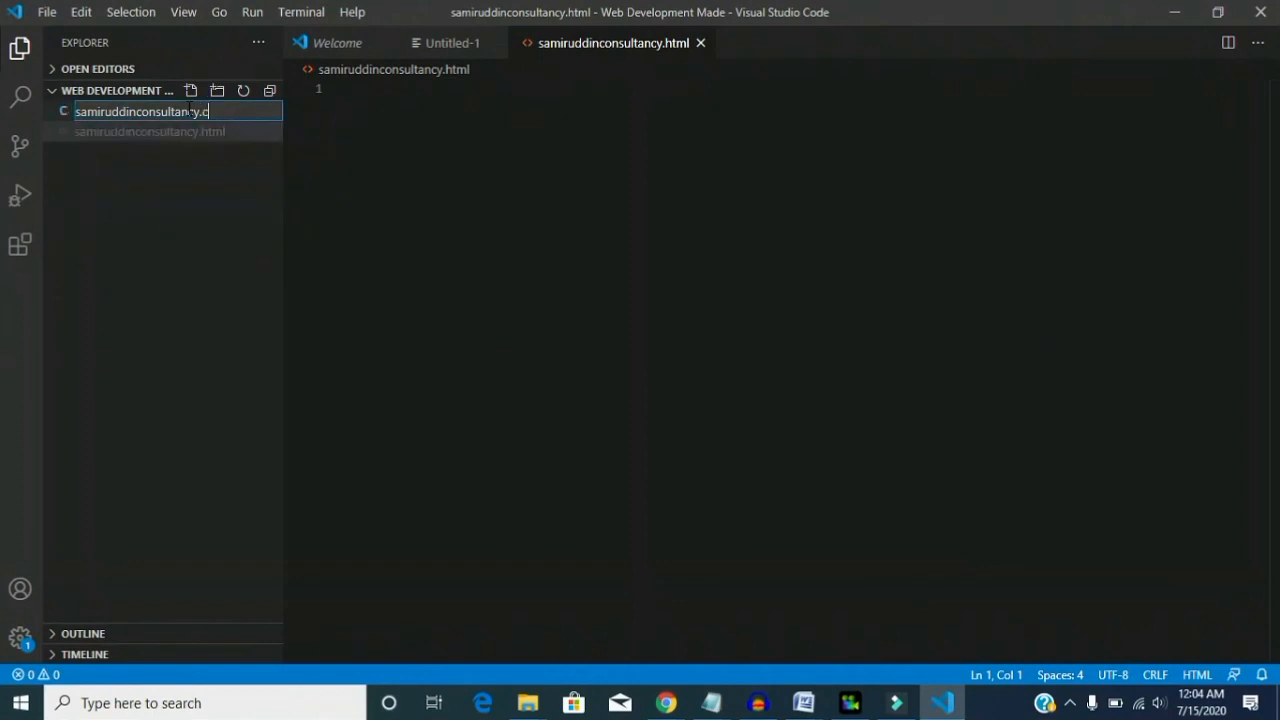
{"action": "type", "text": "css"}
{"action": "key", "text": "Return"}
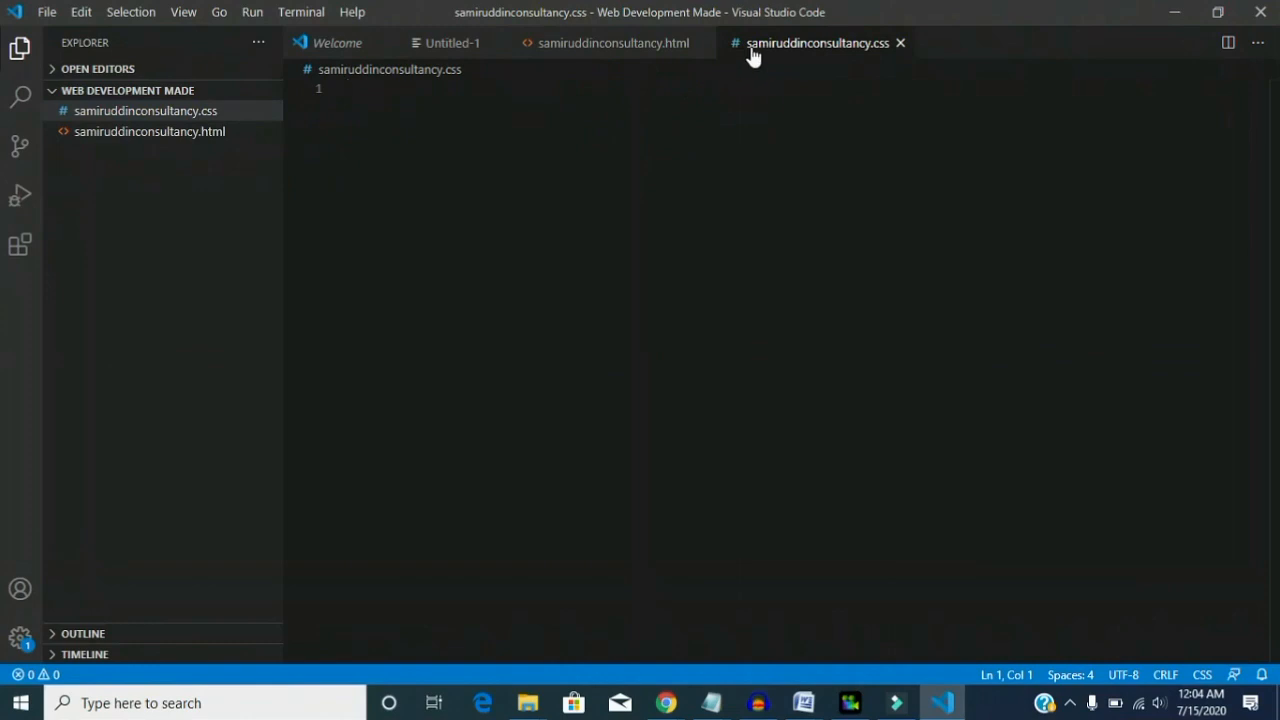
- Add a JavaScript file named samiruddinconsultancy.js to the Web Development Made folder
{"action": "left_click", "coordinate": [194, 89]}
{"action": "type", "text": "samiruddinconsultancy.js"}
{"action": "key", "text": "Return"}
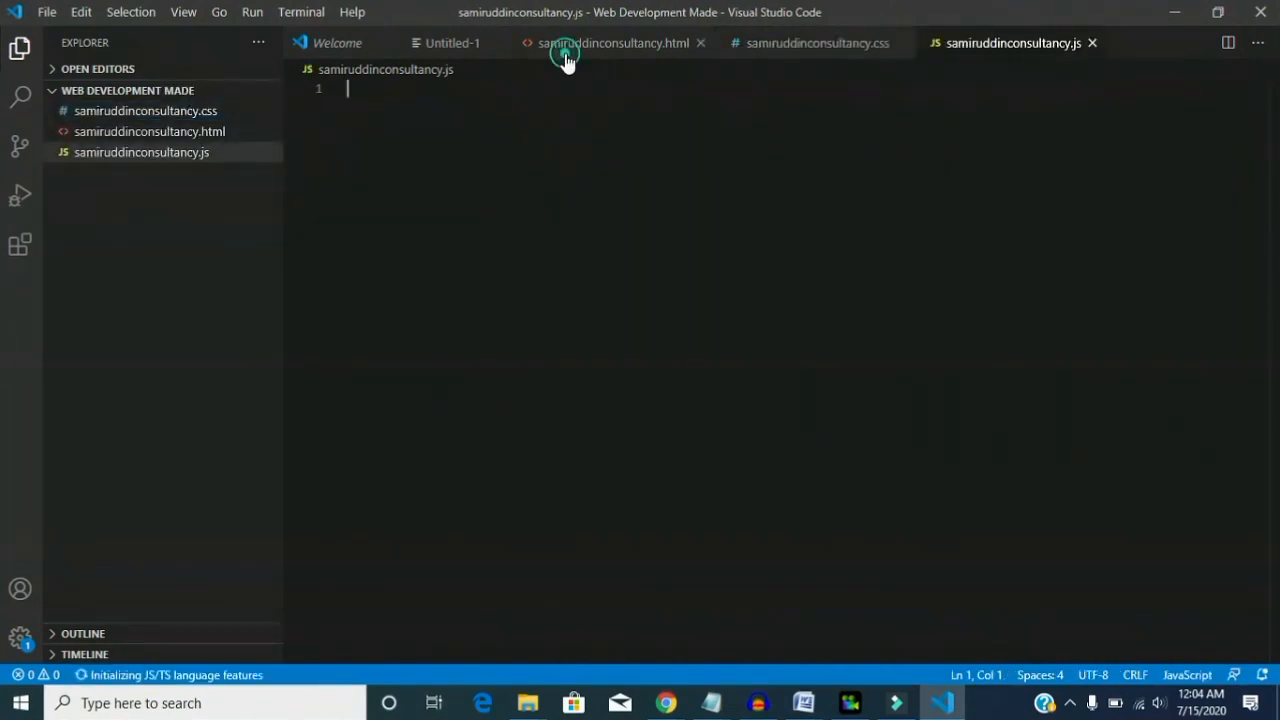
- View the open HTML, CSS and JavaScript files in turn to compare the three project files
{"action": "left_click", "coordinate": [564, 48]}
{"action": "left_click", "coordinate": [768, 55]}
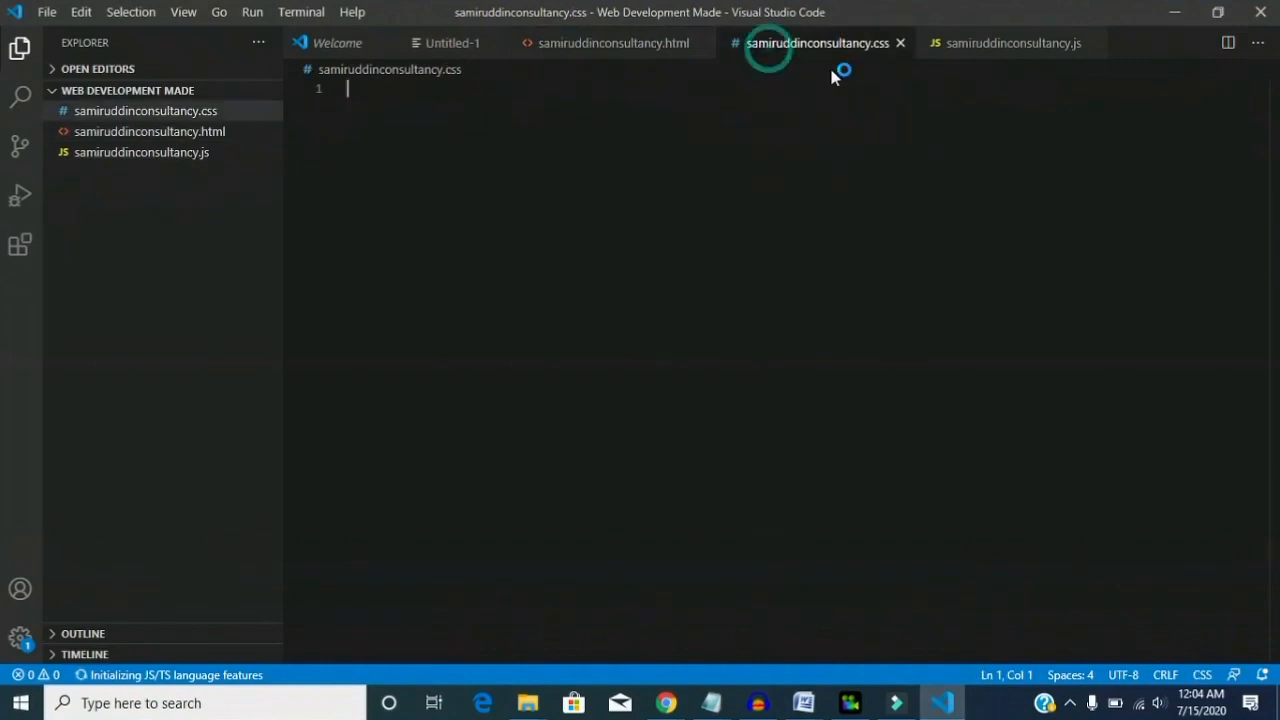
{"action": "left_click", "coordinate": [948, 52]}
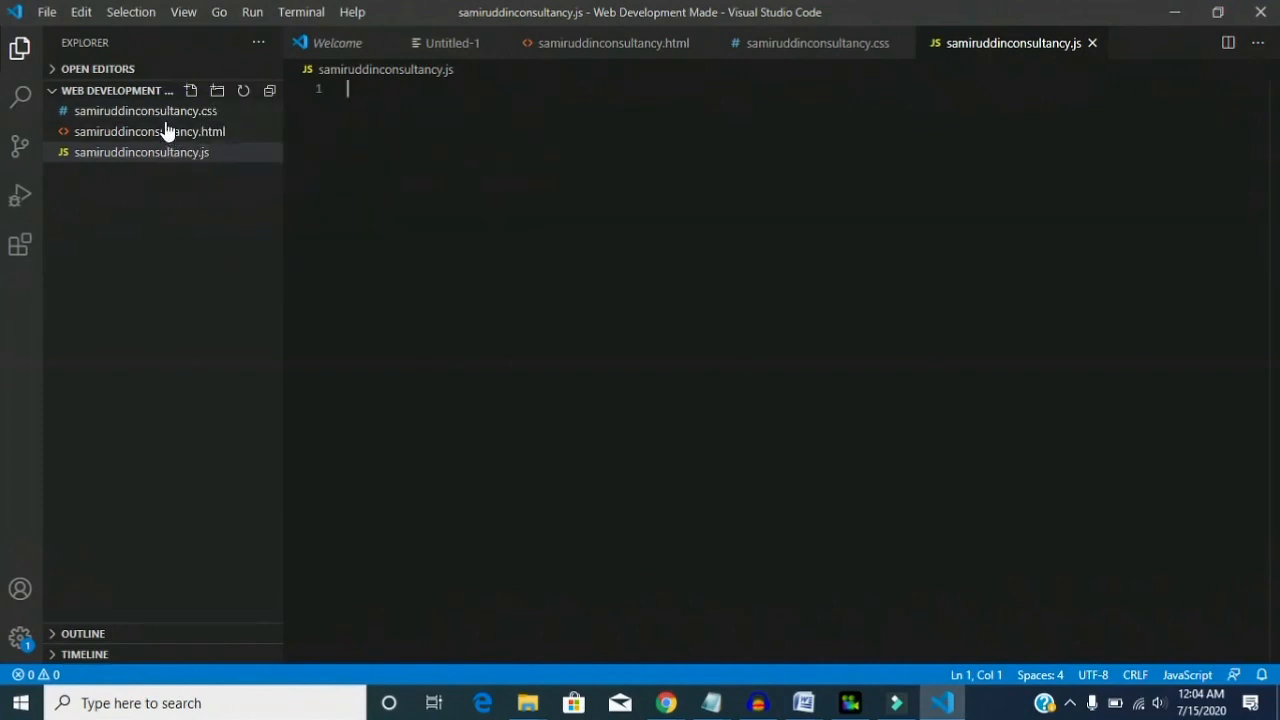
{"action": "left_click", "coordinate": [586, 46]}
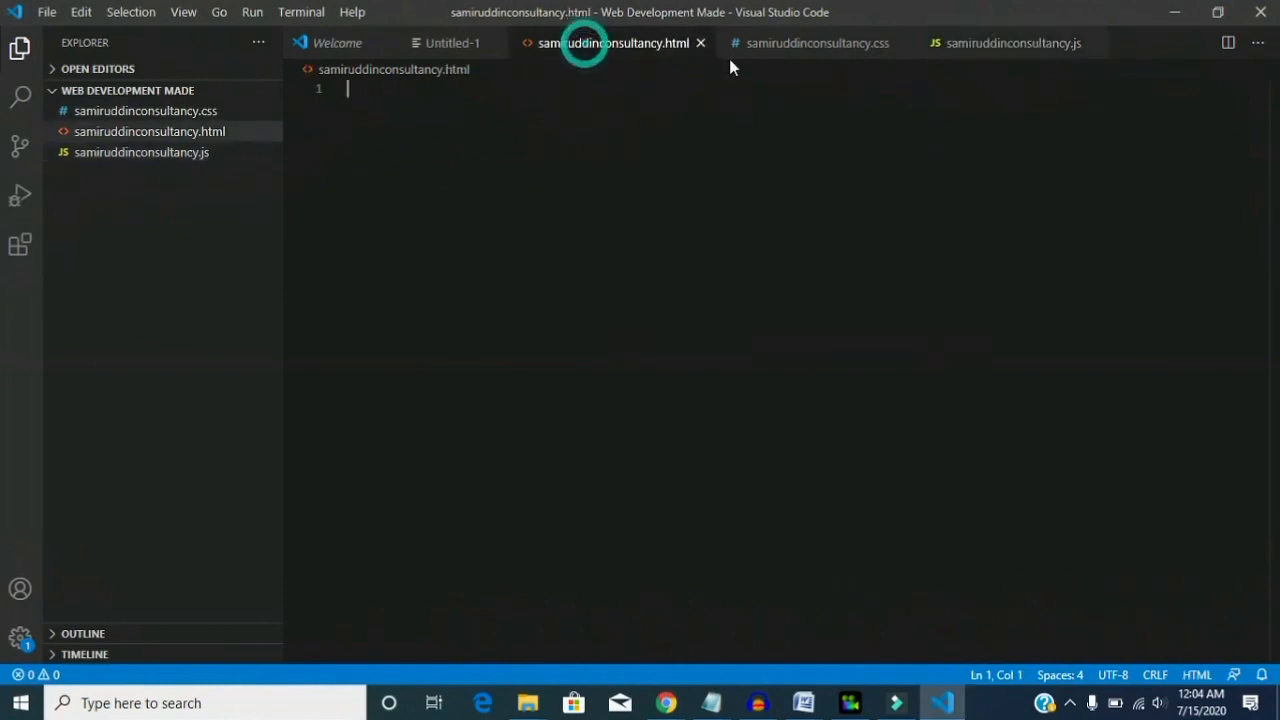
{"action": "left_click", "coordinate": [757, 44]}
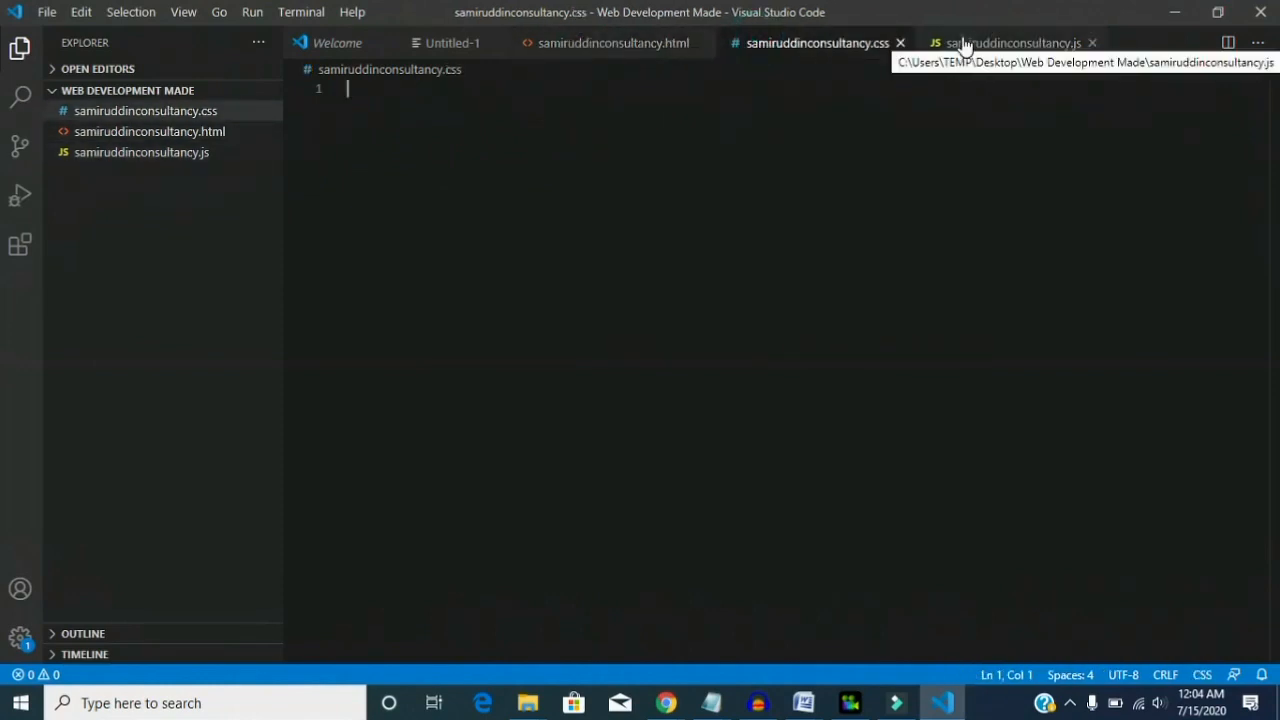
{"action": "left_click", "coordinate": [963, 46]}
{"action": "left_click", "coordinate": [826, 46]}
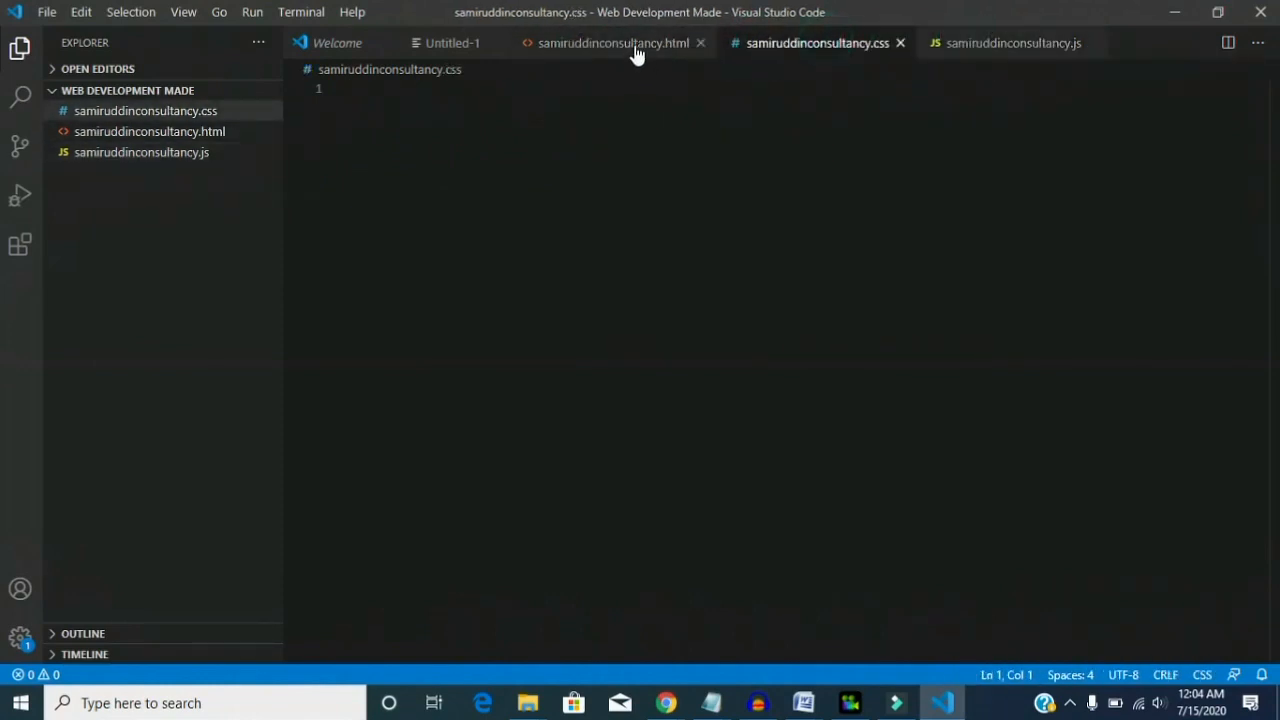
- Go back and forth between the samiruddinconsultancy HTML, CSS and JavaScript files to examine their roles in the project
{"action": "left_click", "coordinate": [634, 48]}
{"action": "left_click", "coordinate": [775, 50]}
{"action": "left_click", "coordinate": [969, 48]}
{"action": "left_click", "coordinate": [806, 50]}
{"action": "left_click", "coordinate": [634, 55]}
{"action": "left_click", "coordinate": [760, 45]}
{"action": "left_click", "coordinate": [943, 55]}
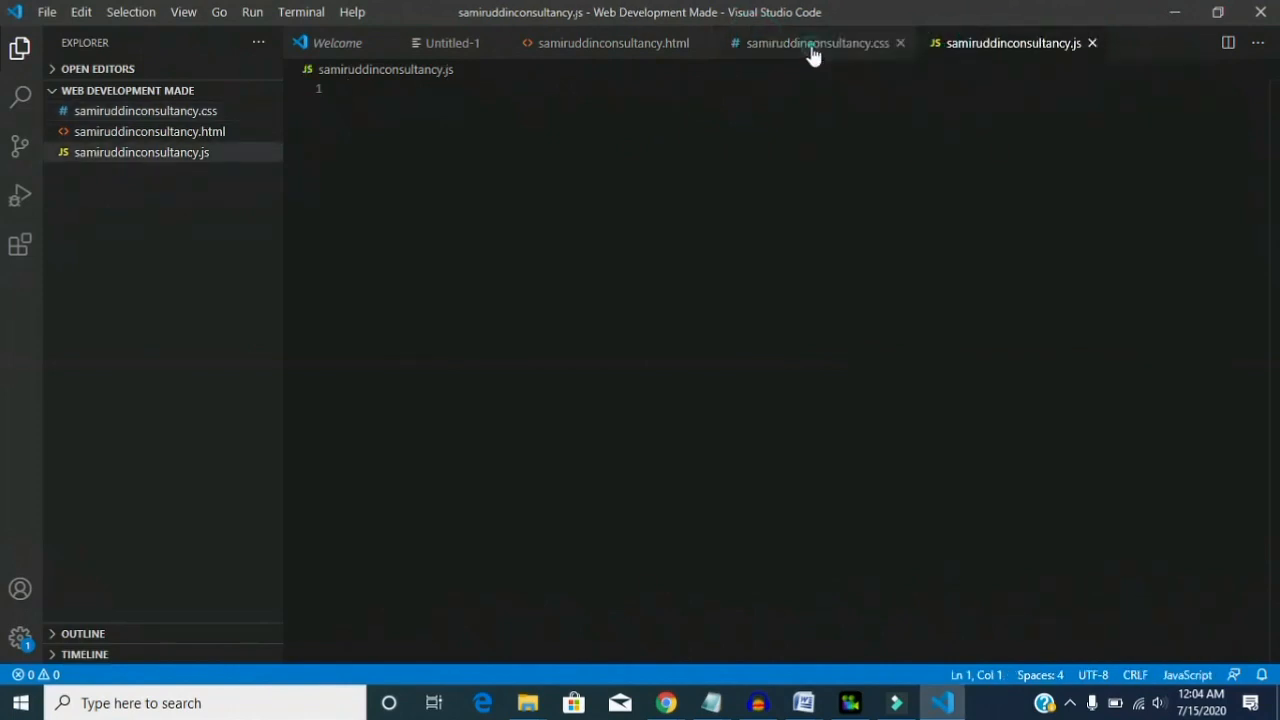
{"action": "left_click", "coordinate": [814, 50]}
{"action": "left_click", "coordinate": [630, 47]}
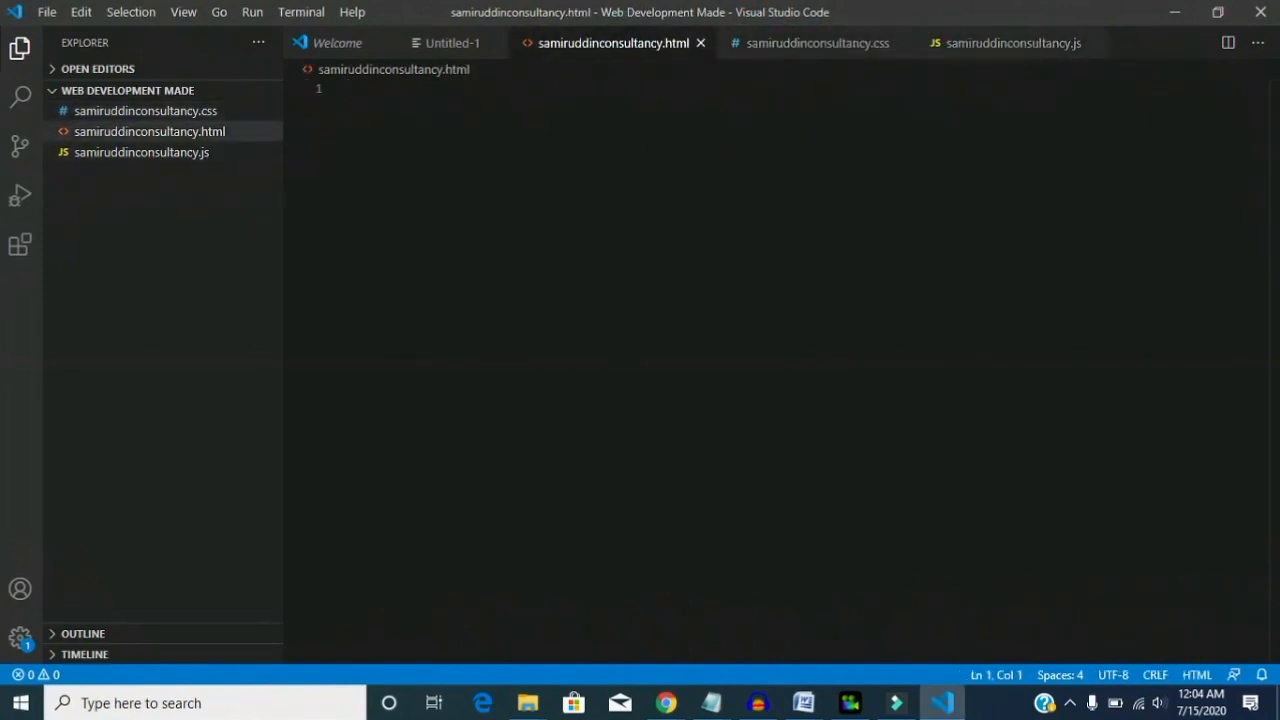
{"action": "left_click", "coordinate": [803, 47]}
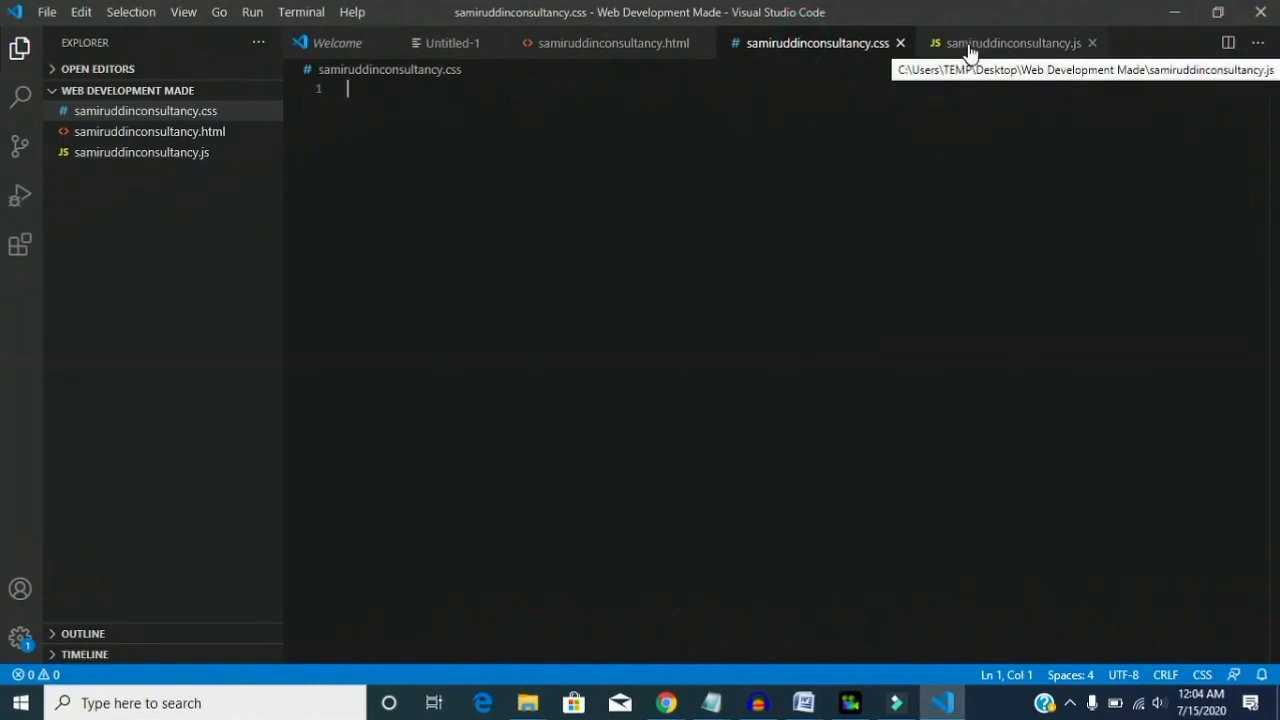
{"action": "left_click", "coordinate": [968, 47]}
{"action": "left_click", "coordinate": [795, 57]}
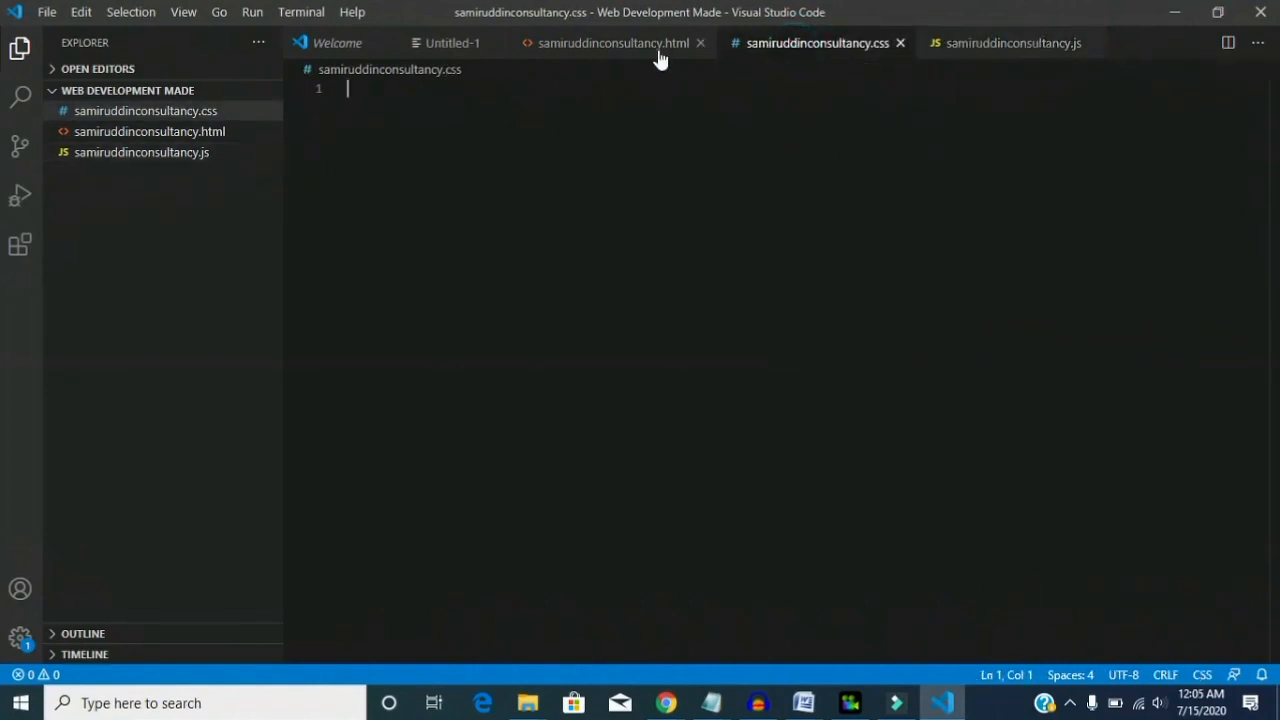
{"action": "left_click", "coordinate": [636, 51]}
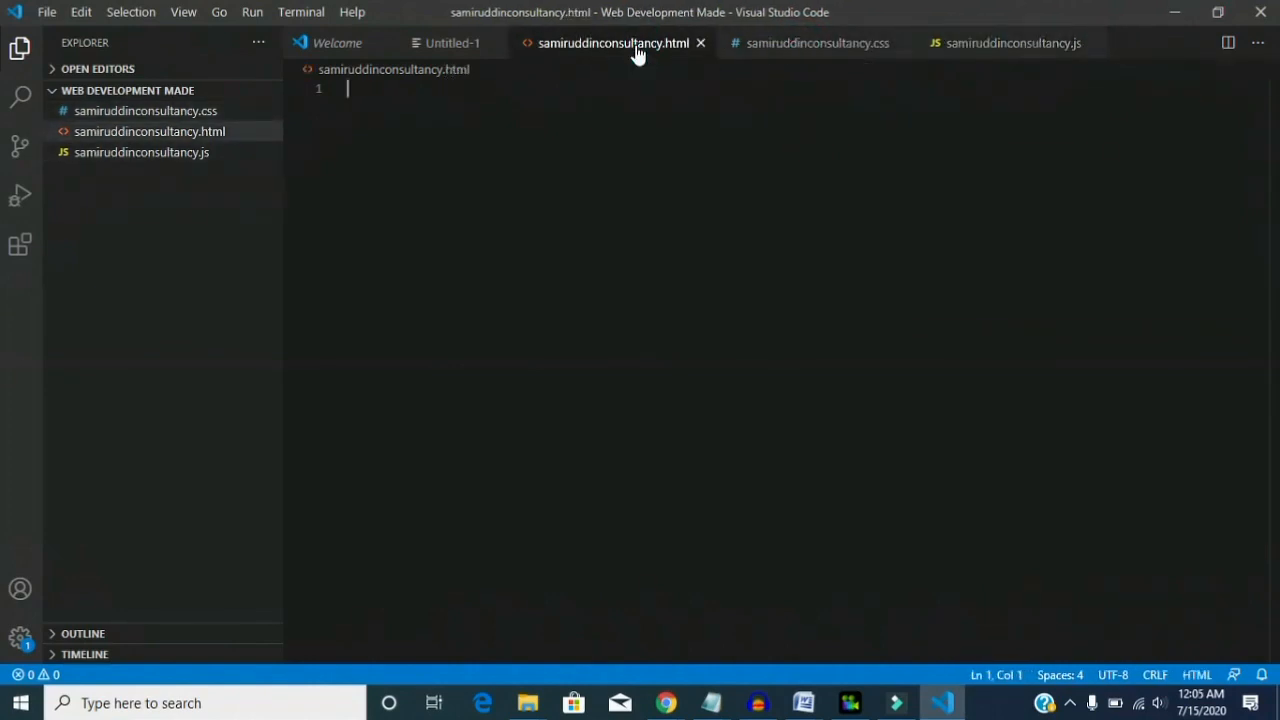
{"action": "left_click", "coordinate": [785, 47]}
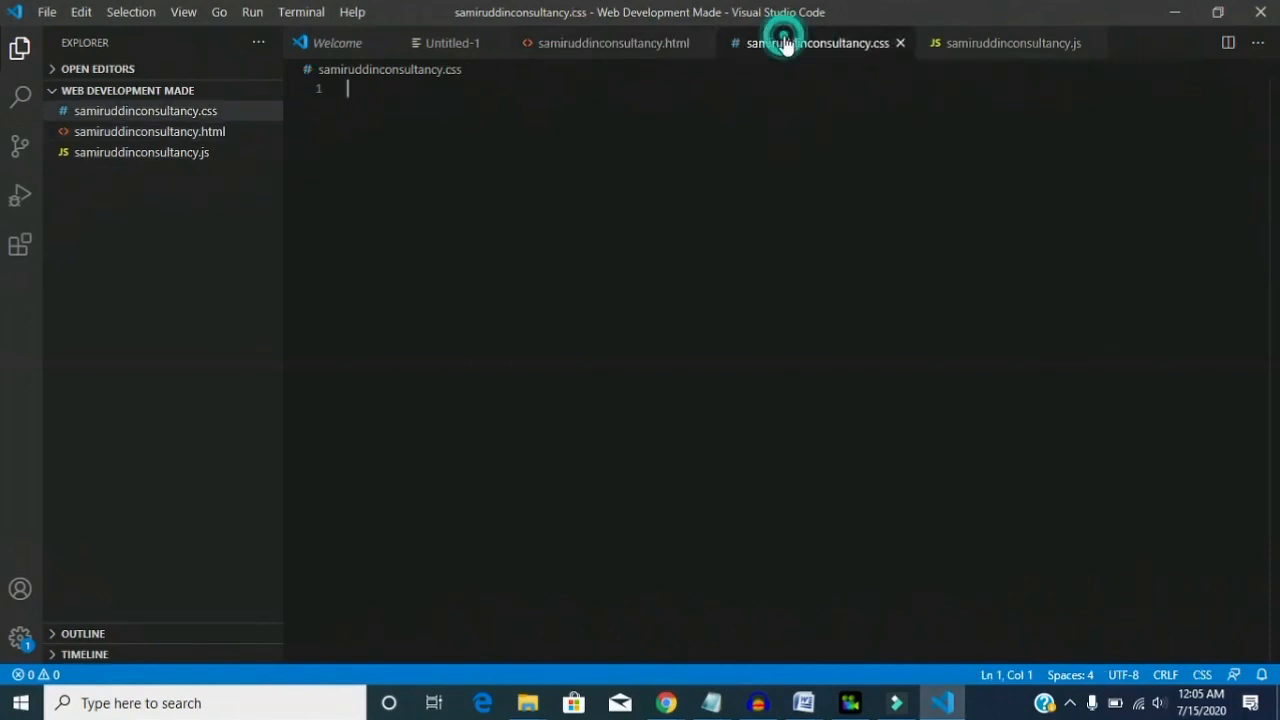
{"action": "left_click", "coordinate": [955, 50]}
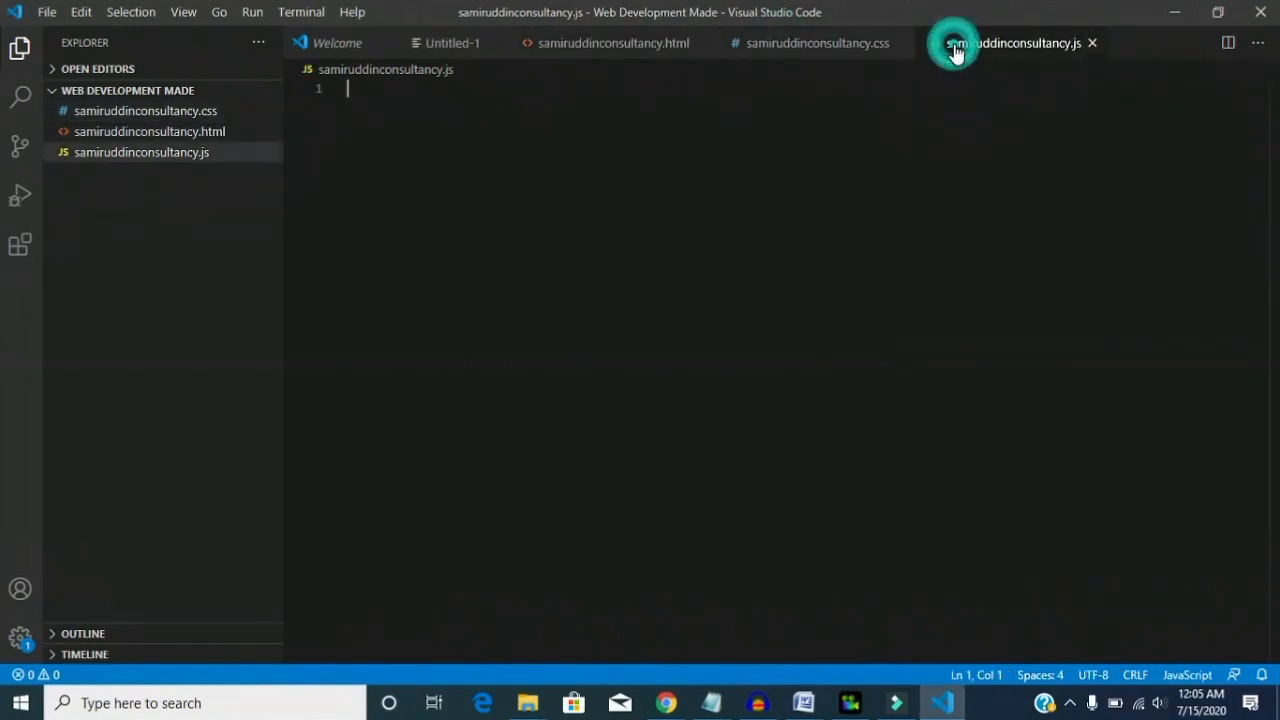
{"action": "left_click", "coordinate": [822, 45]}
- Insert the HTML5 boilerplate into samiruddinconsultancy.html using the "!" Emmet abbreviation
{"action": "left_click", "coordinate": [663, 45]}
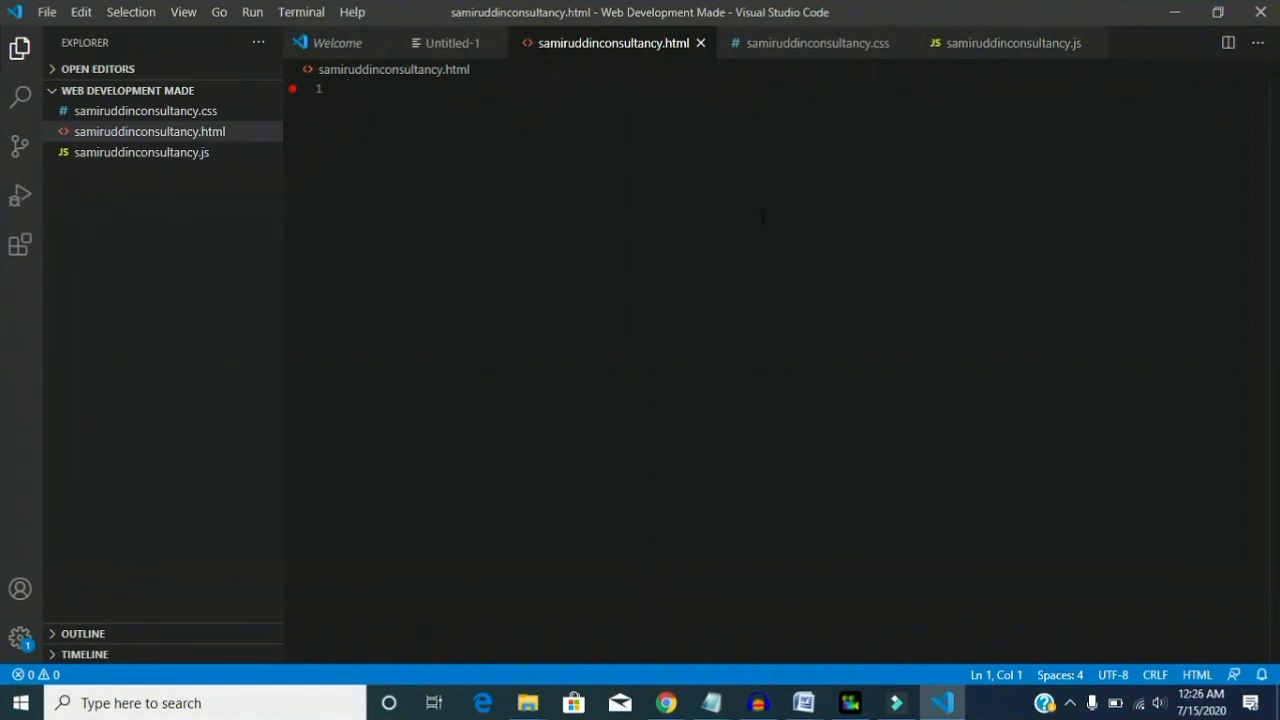
{"action": "type", "text": "!"}
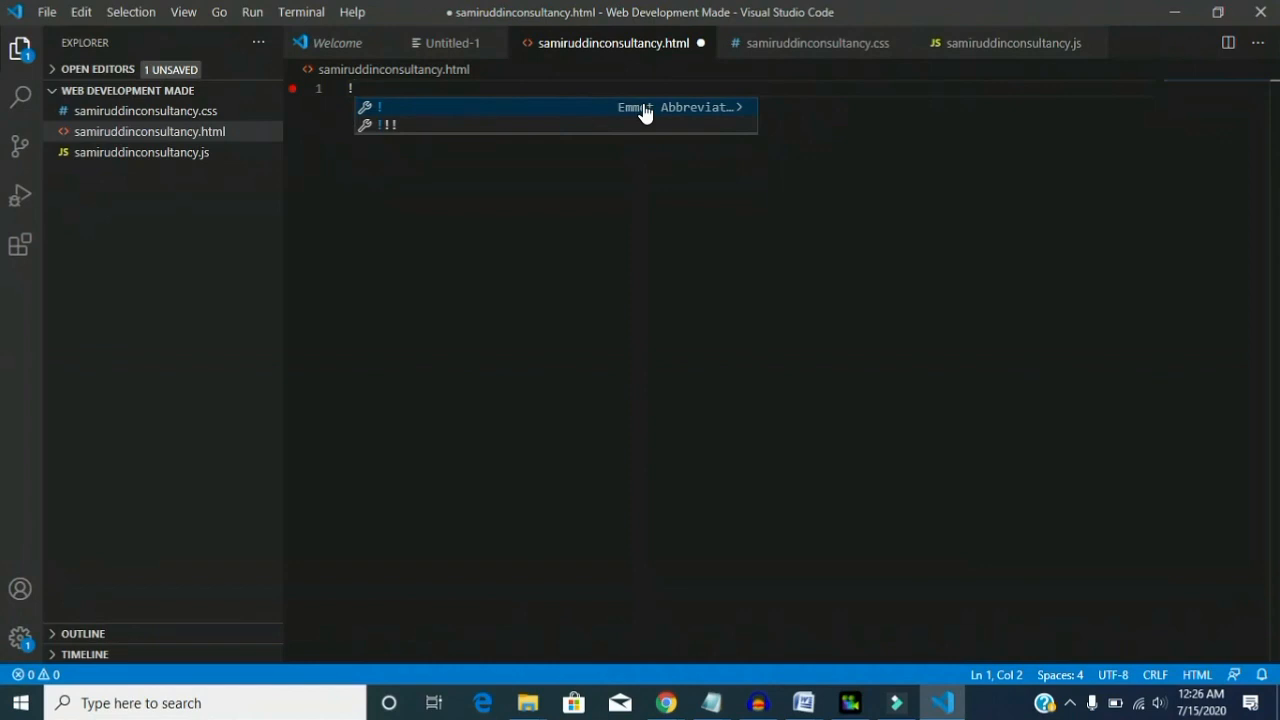
{"action": "key", "text": "Return"}
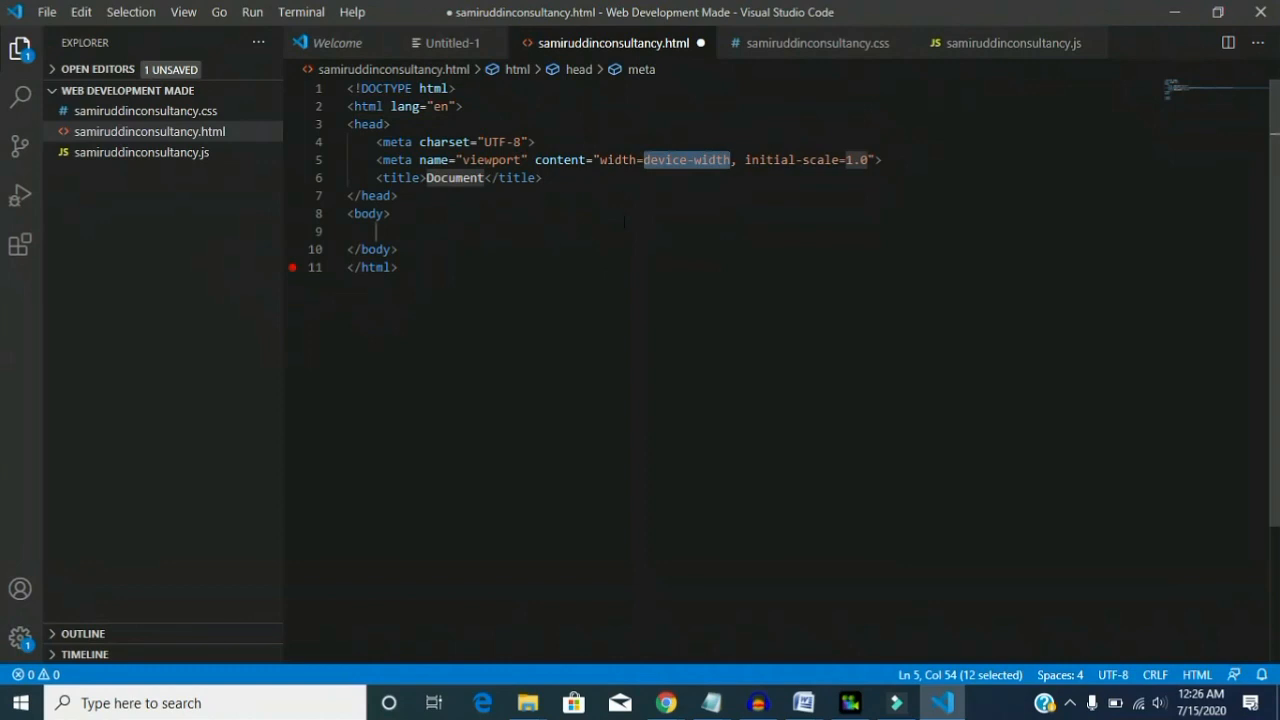
{"action": "left_click", "coordinate": [591, 188]}
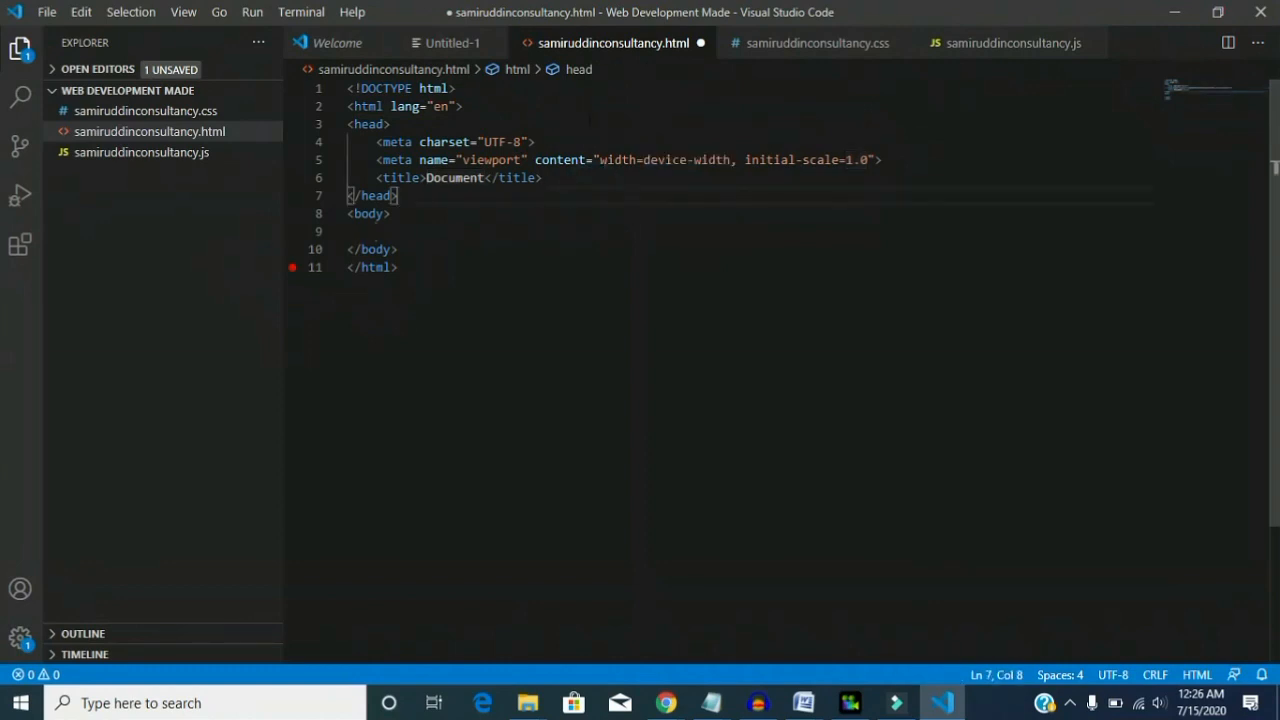
{"action": "left_click", "coordinate": [583, 117]}
{"action": "left_click", "coordinate": [531, 193]}
{"action": "left_click", "coordinate": [482, 227]}
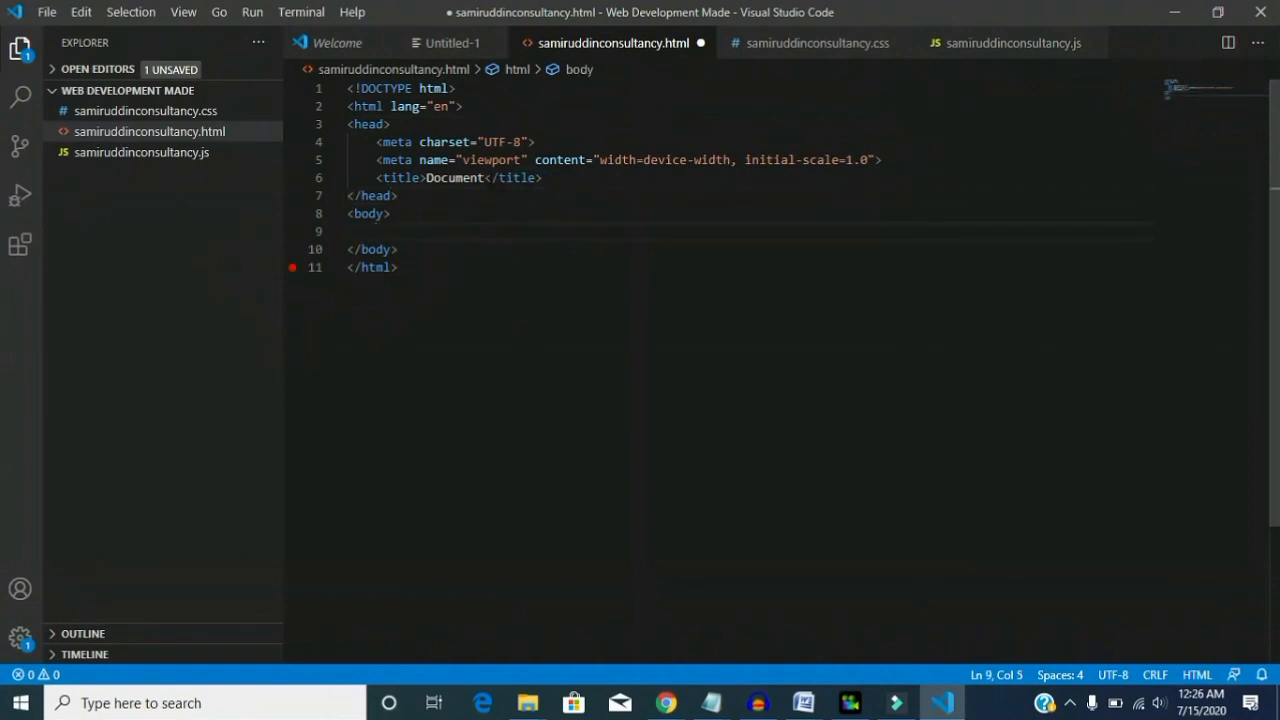
- Replace the page title placeholder in the HTML head with "samiruddinconsultancy"
{"action": "left_click", "coordinate": [485, 178]}
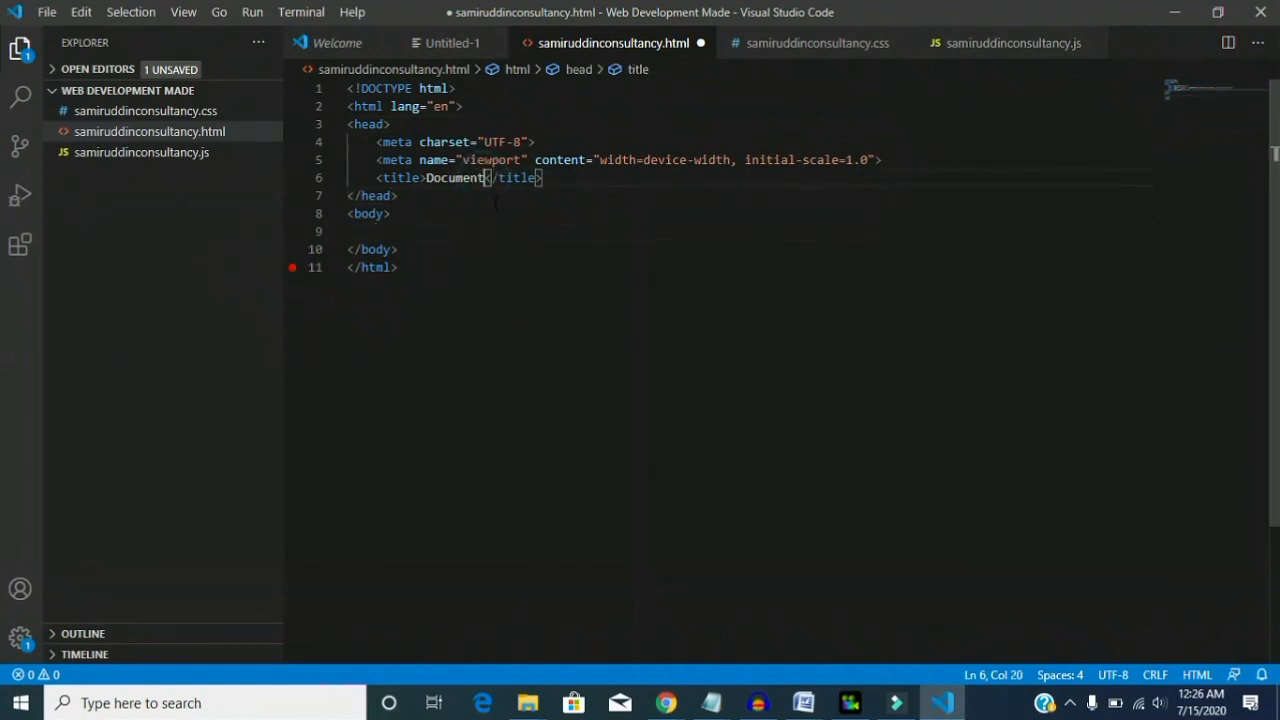
{"action": "key", "text": "BackSpace"}
{"action": "key", "text": "BackSpace"}
{"action": "key", "text": "BackSpace"}
{"action": "key", "text": "BackSpace"}
{"action": "key", "text": "BackSpace"}
{"action": "key", "text": "BackSpace"}
{"action": "key", "text": "BackSpace"}
{"action": "key", "text": "BackSpace"}
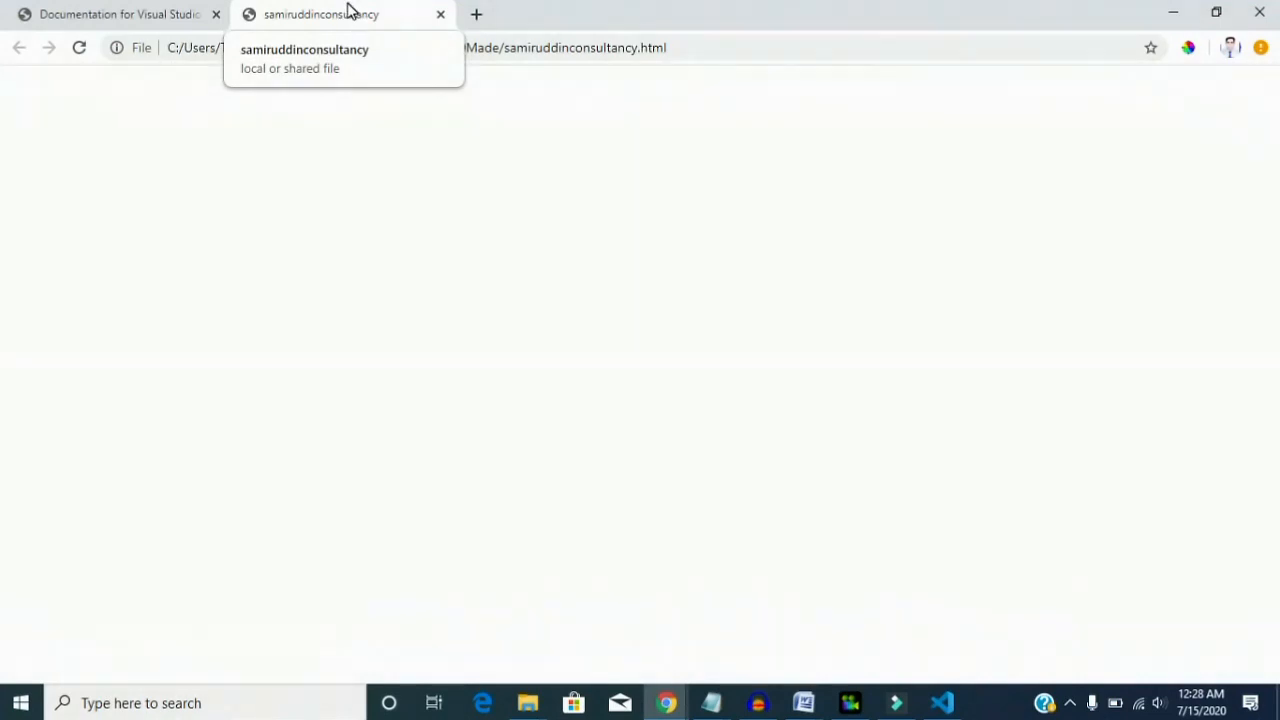
- Switch back to Visual Studio Code and look over the command palette and the project-wide search and replace
{"action": "key", "text": "alt+Tab"}
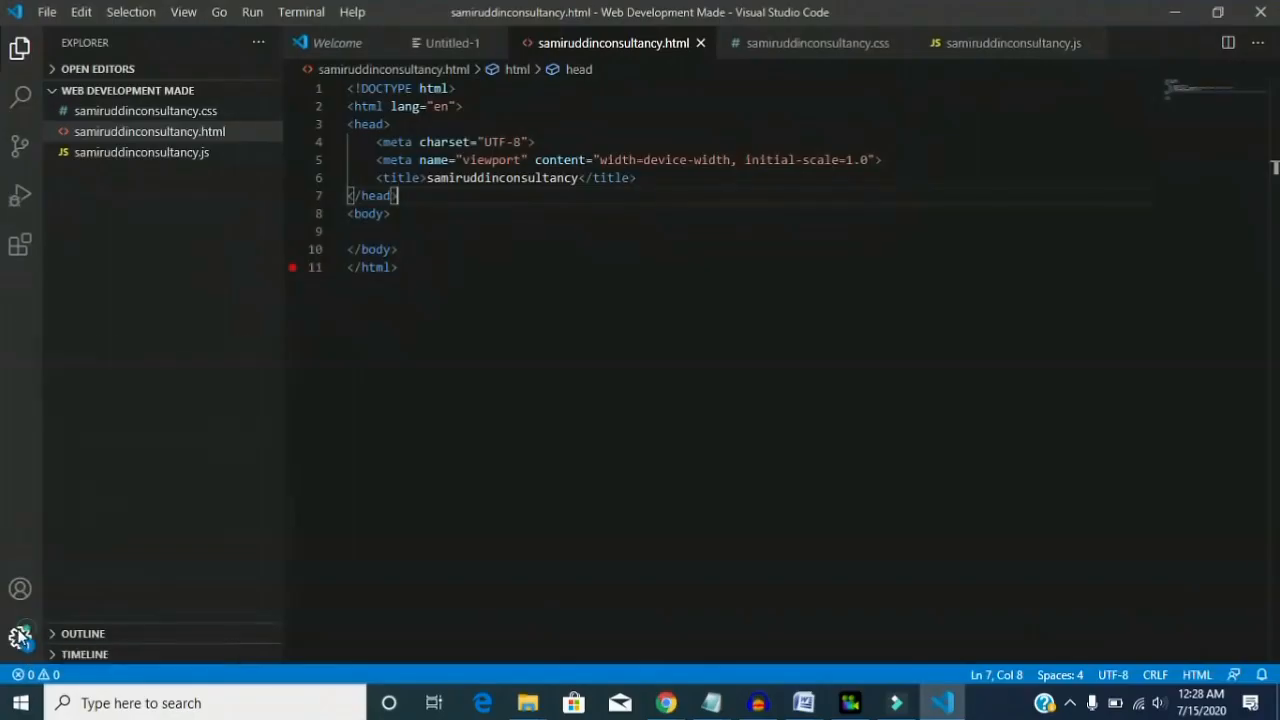
{"action": "left_click", "coordinate": [20, 636]}
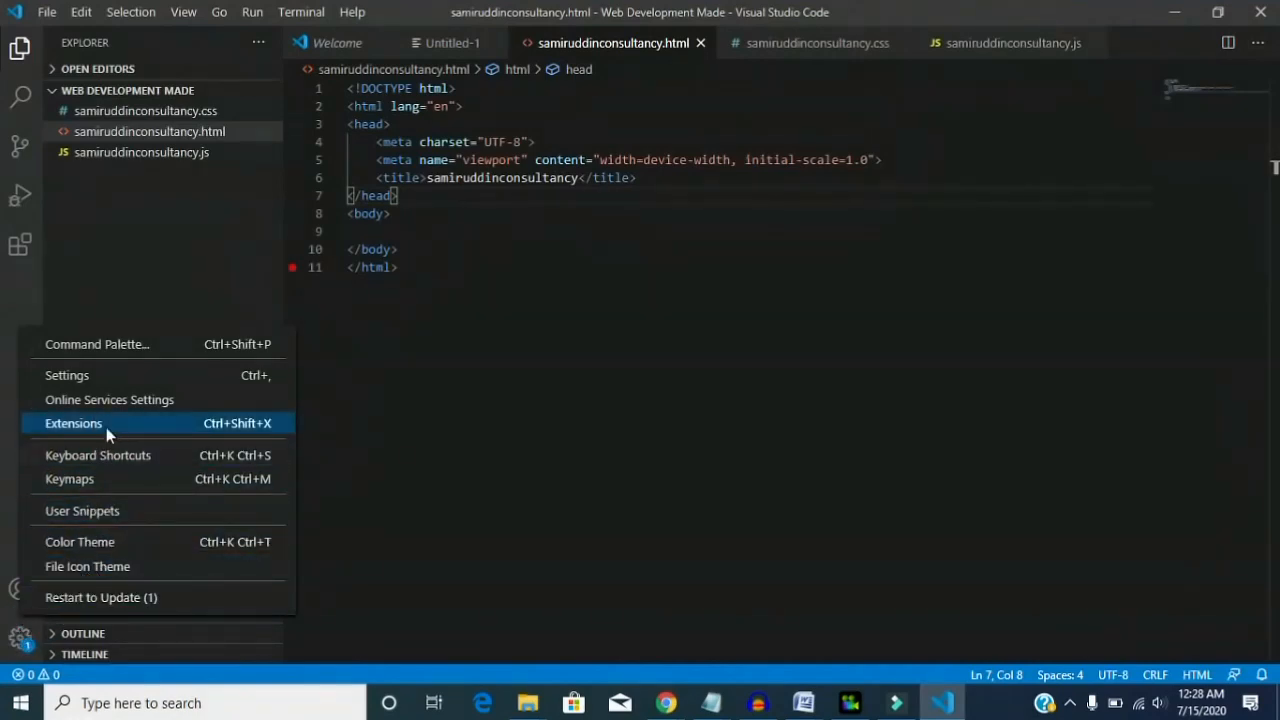
{"action": "left_click", "coordinate": [246, 346]}
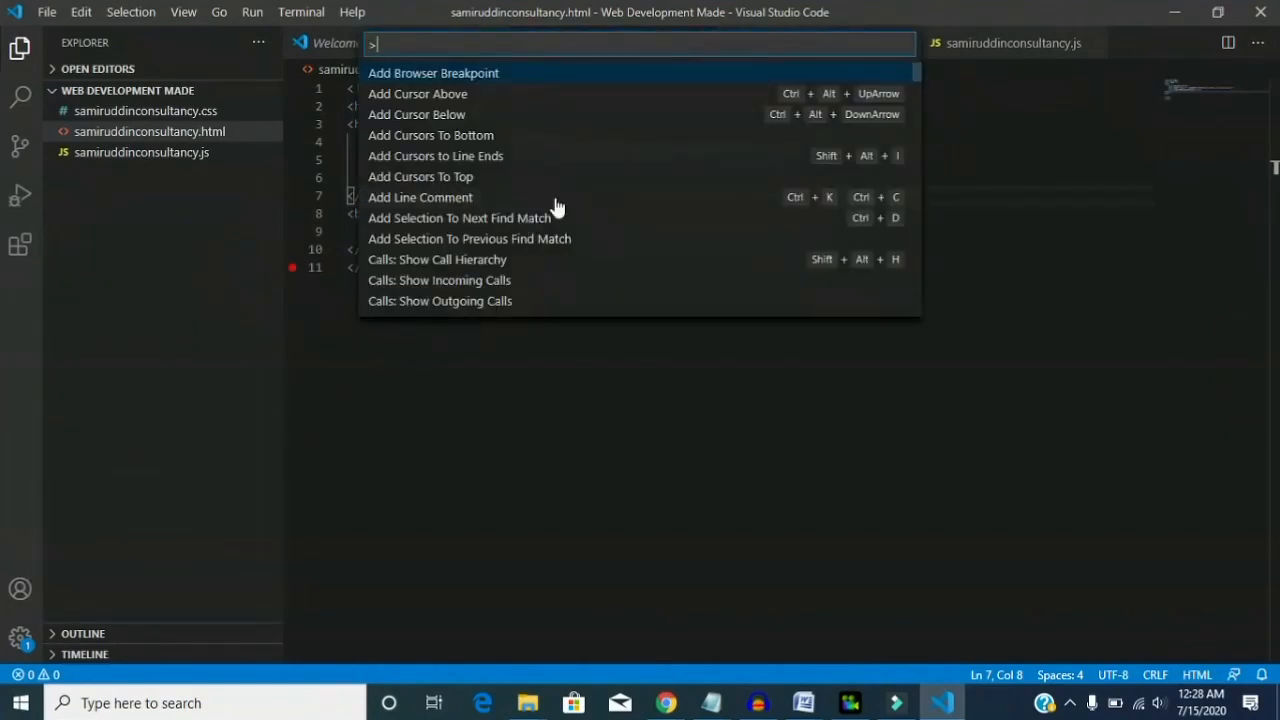
{"action": "left_click", "coordinate": [423, 437]}
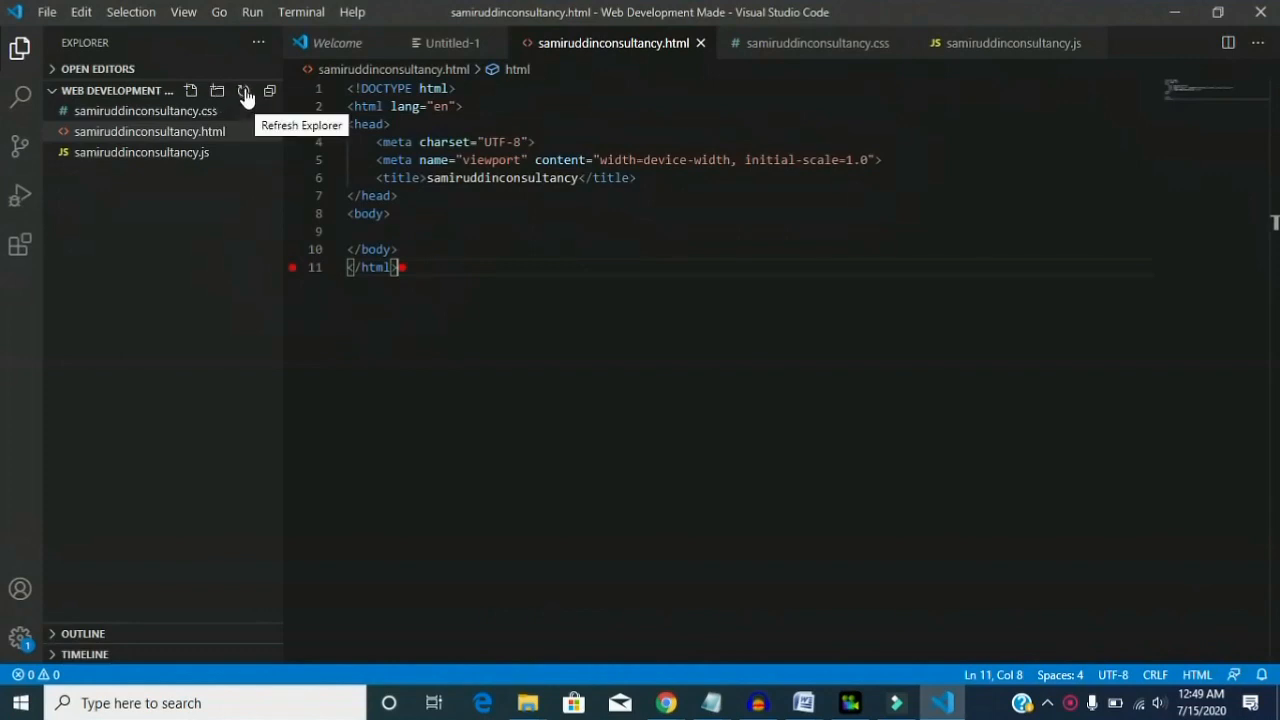
{"action": "left_click", "coordinate": [22, 100]}
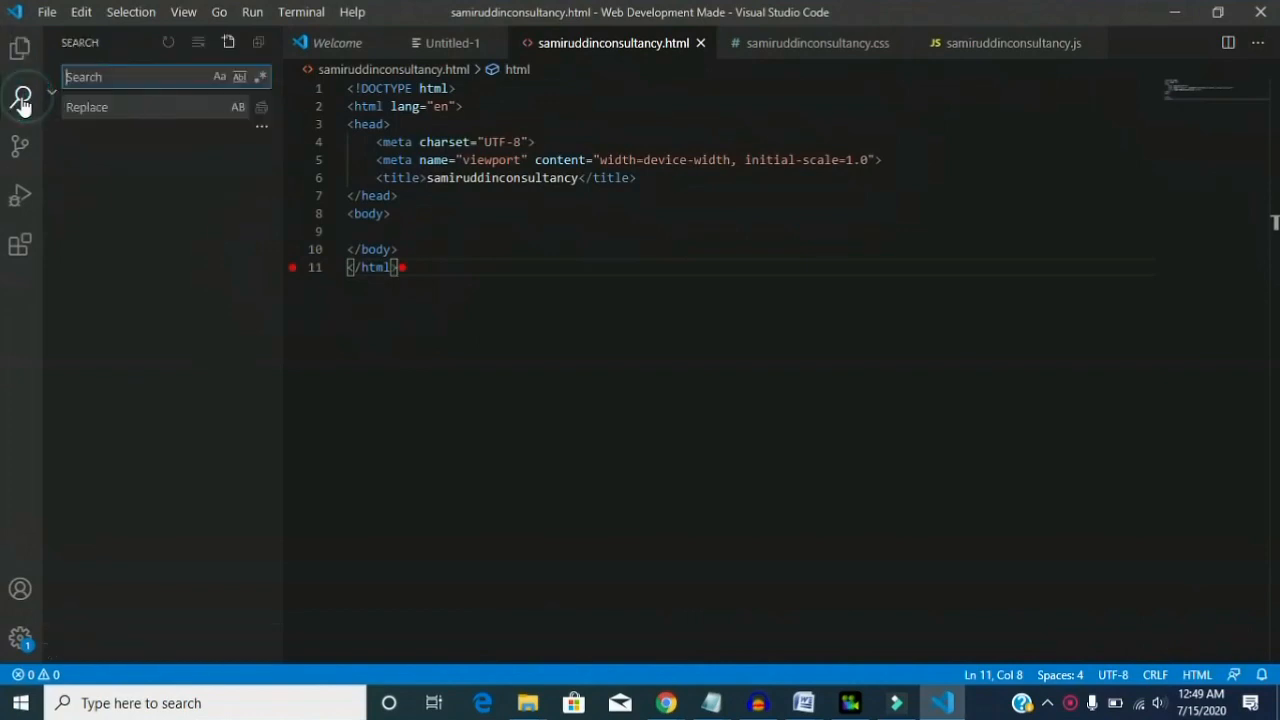
{"action": "left_click", "coordinate": [115, 73]}
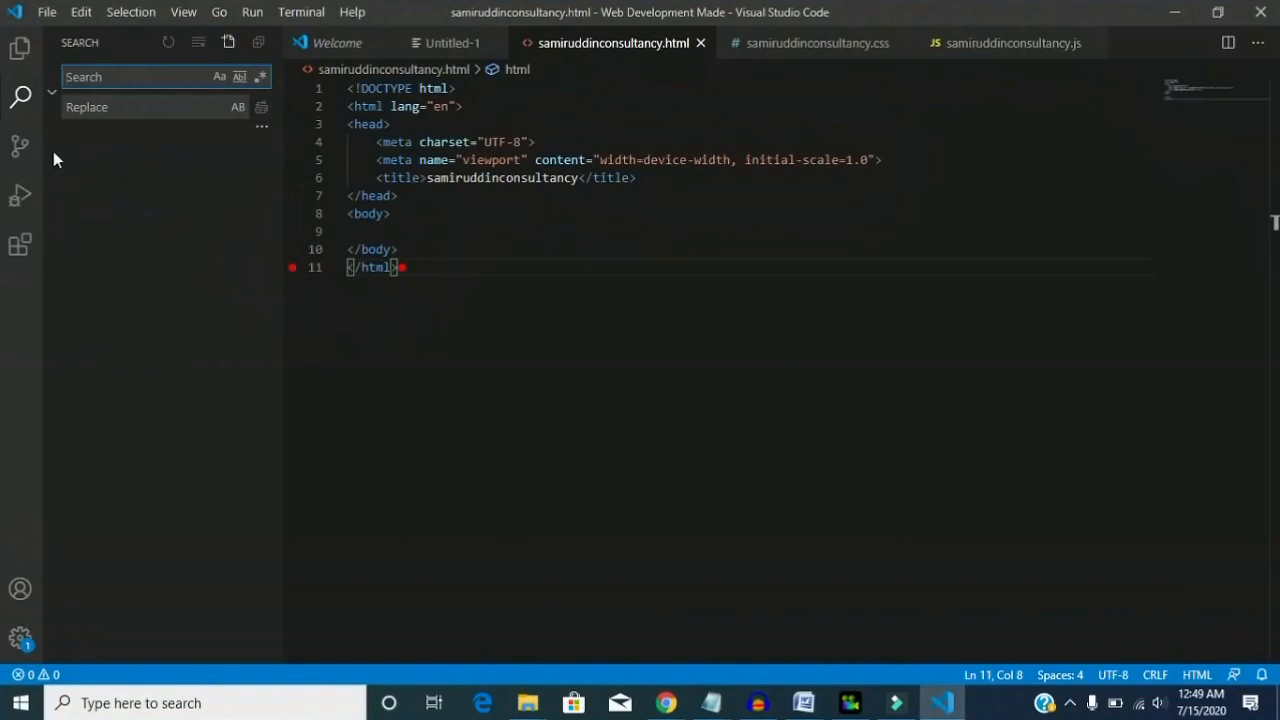
- Search the extension marketplace for "live" and install the Live Server extension by Ritwick Dey
{"action": "left_click", "coordinate": [21, 248]}
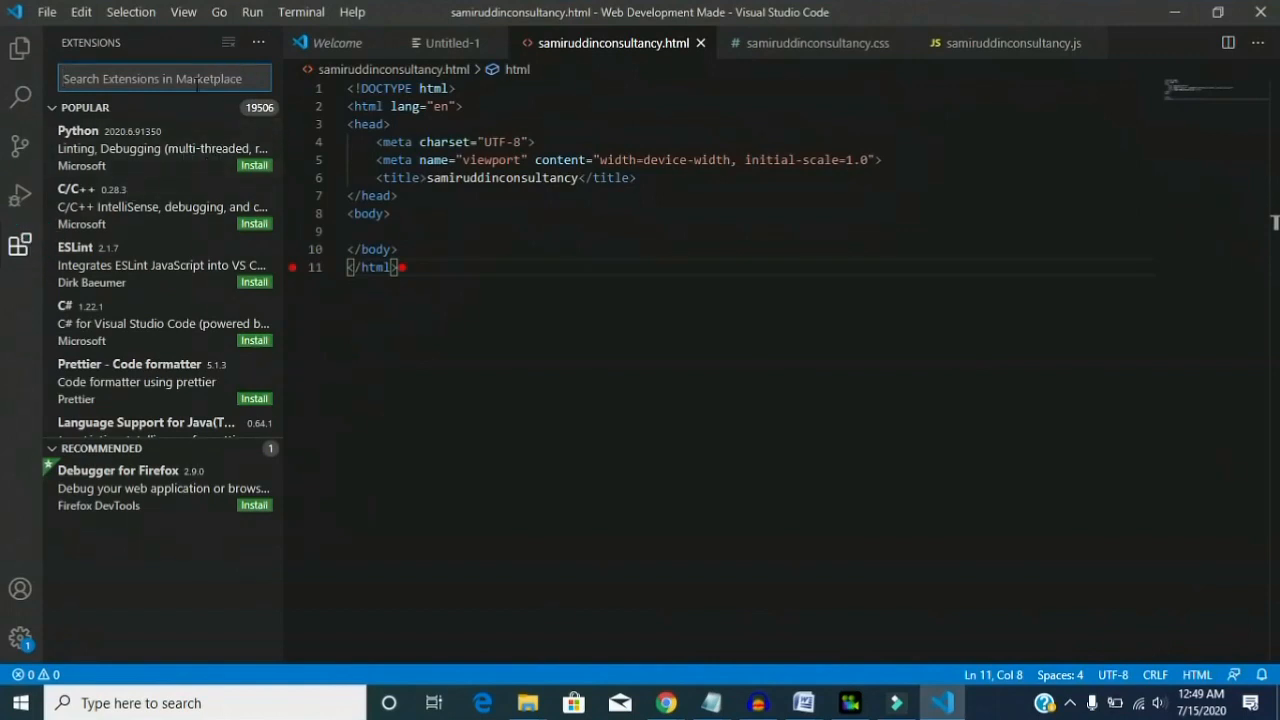
{"action": "type", "text": "live"}
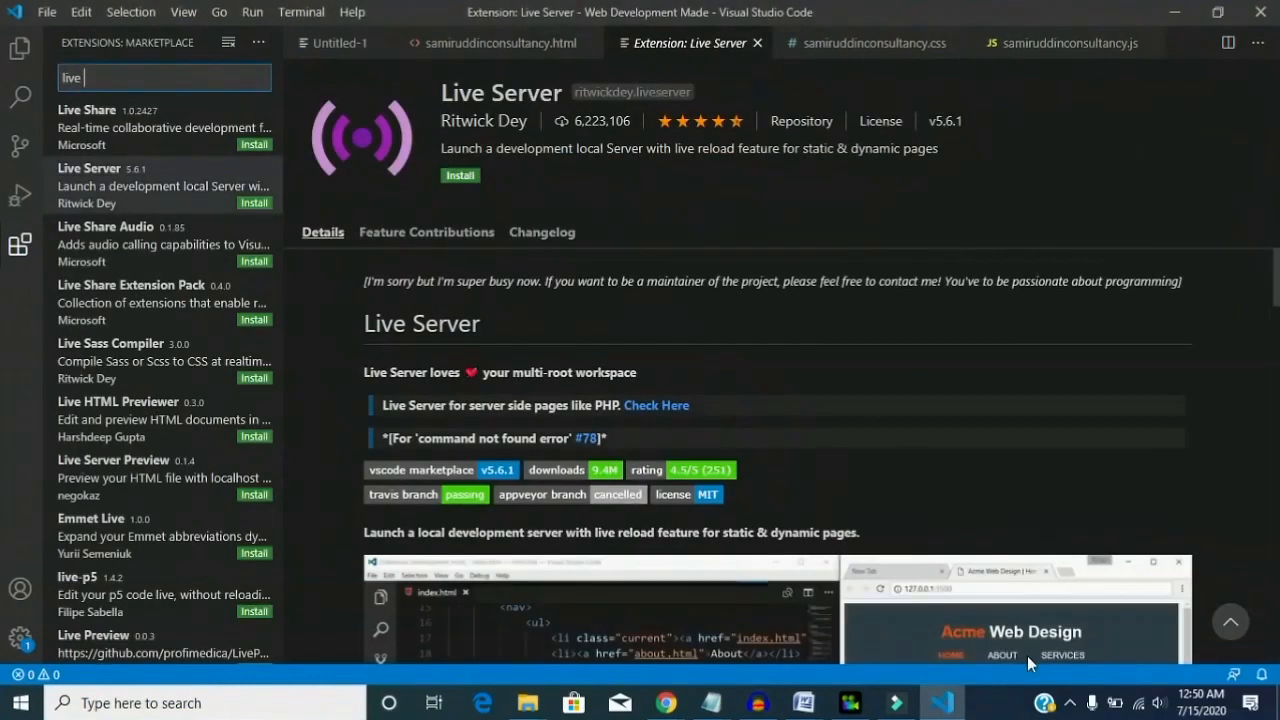
{"action": "left_click", "coordinate": [147, 76]}
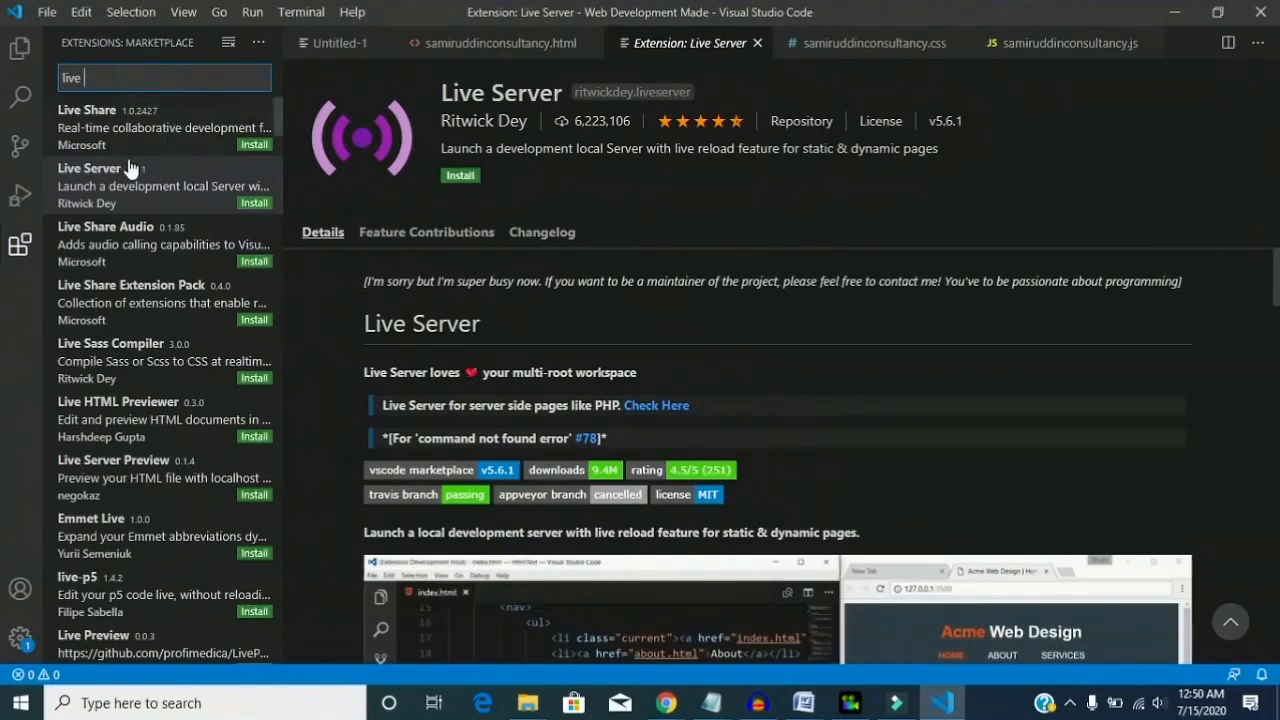
{"action": "left_click", "coordinate": [108, 192]}
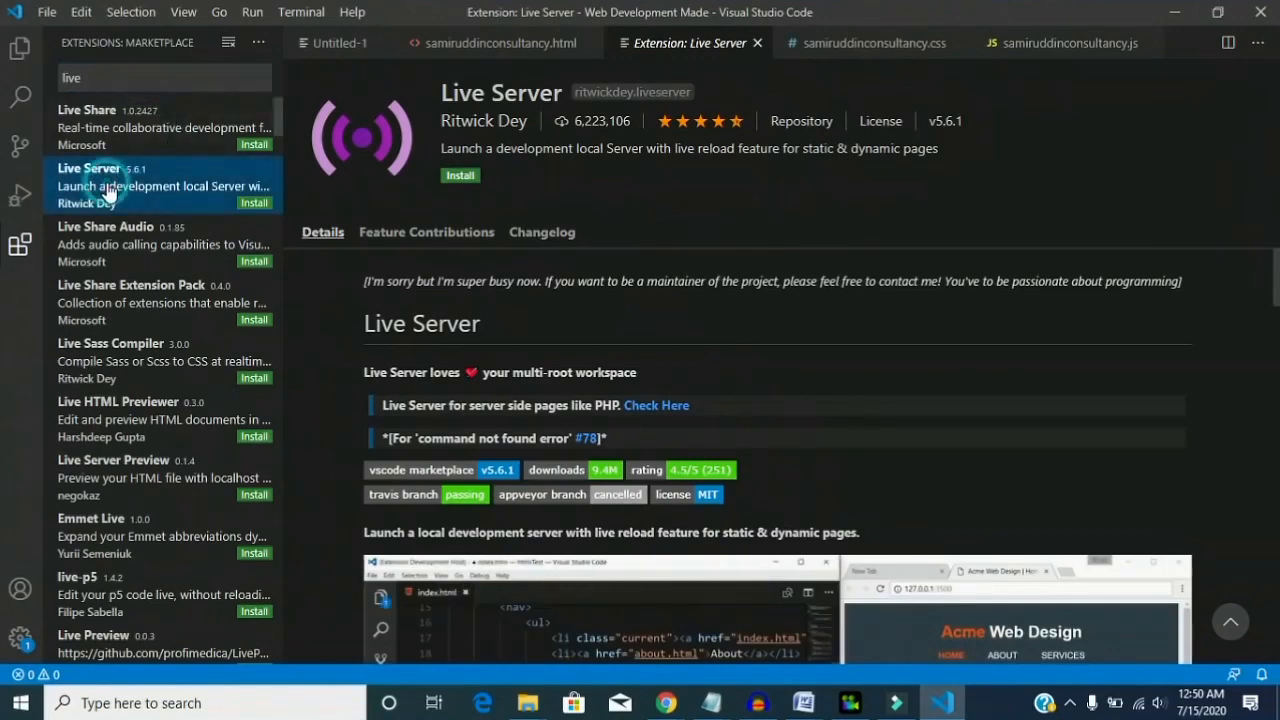
{"action": "left_click", "coordinate": [753, 216]}
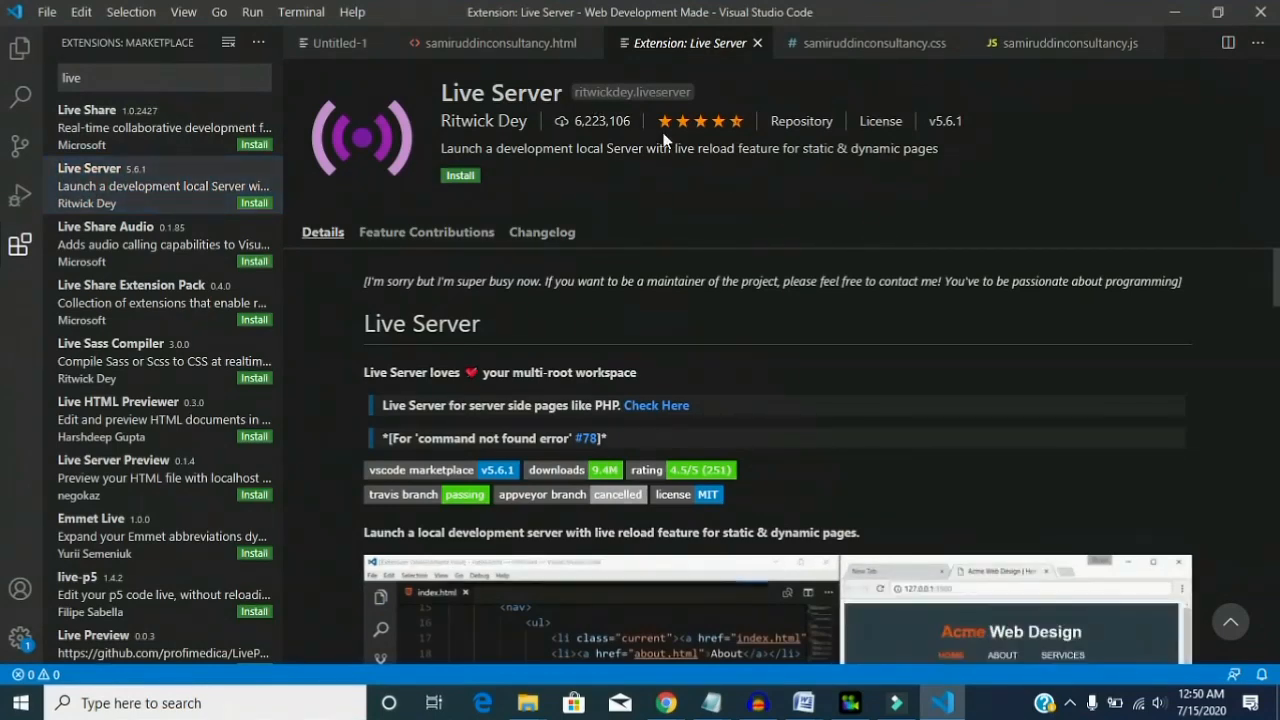
{"action": "left_click", "coordinate": [477, 181]}
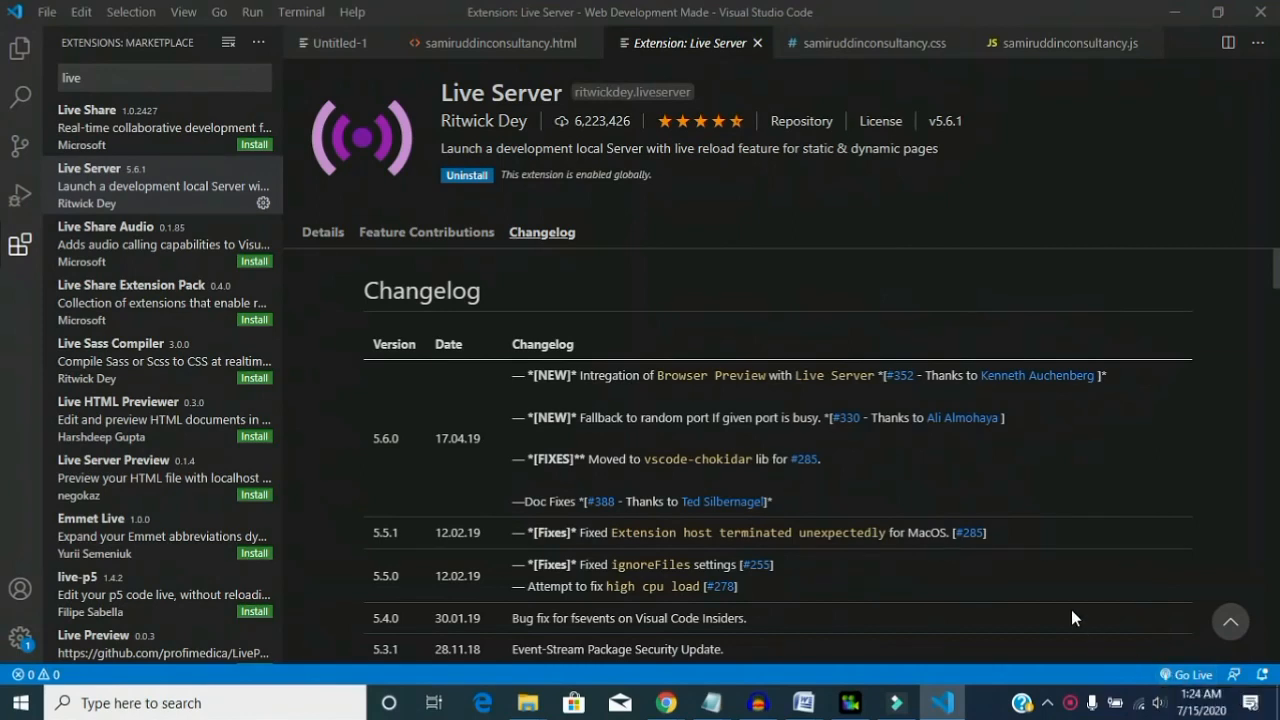
- Add the text "Welcome to all of you in SAMIR UDDIN CONSULTANCY" to the body of samiruddinconsultancy.html
{"action": "left_click", "coordinate": [20, 49]}
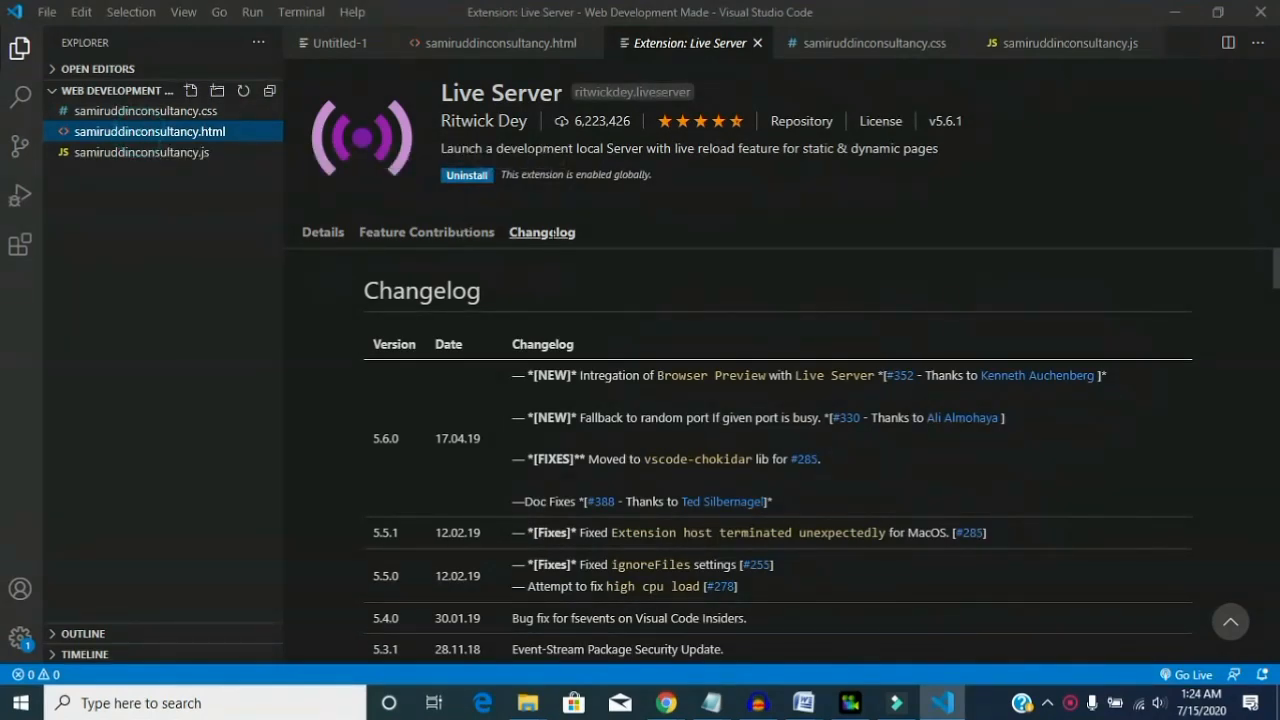
{"action": "left_click", "coordinate": [140, 131]}
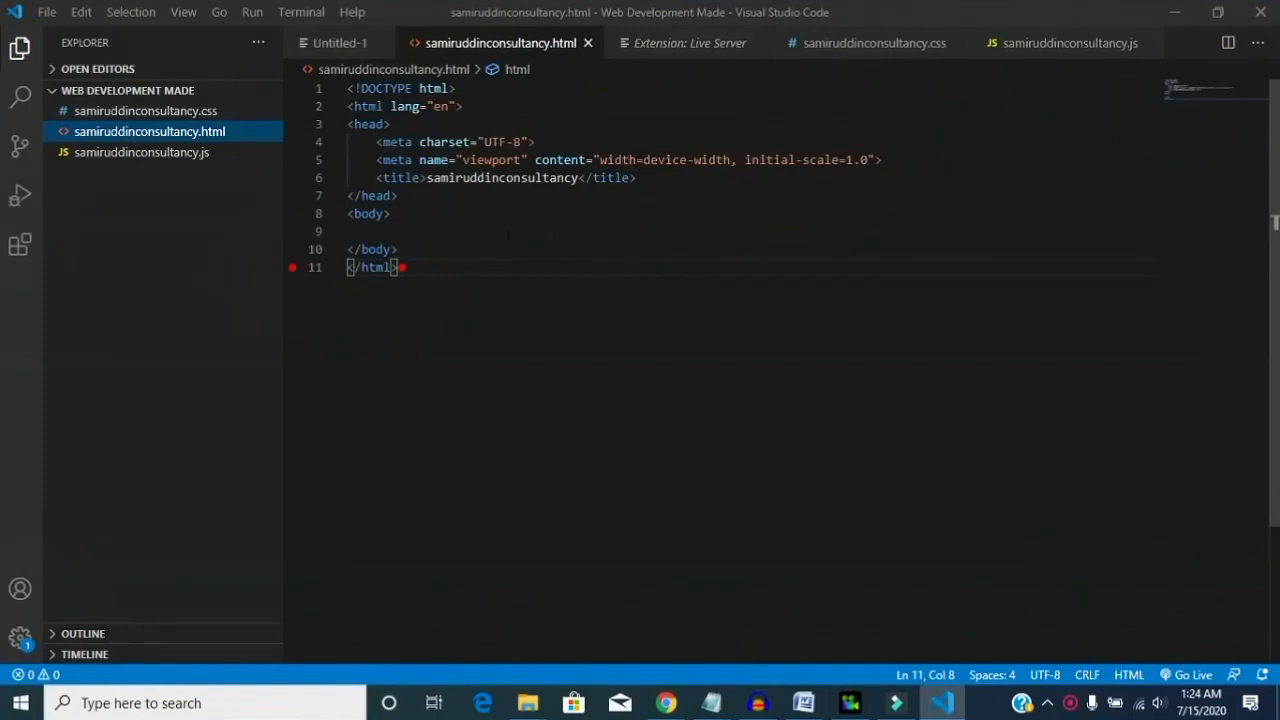
{"action": "left_click", "coordinate": [405, 230]}
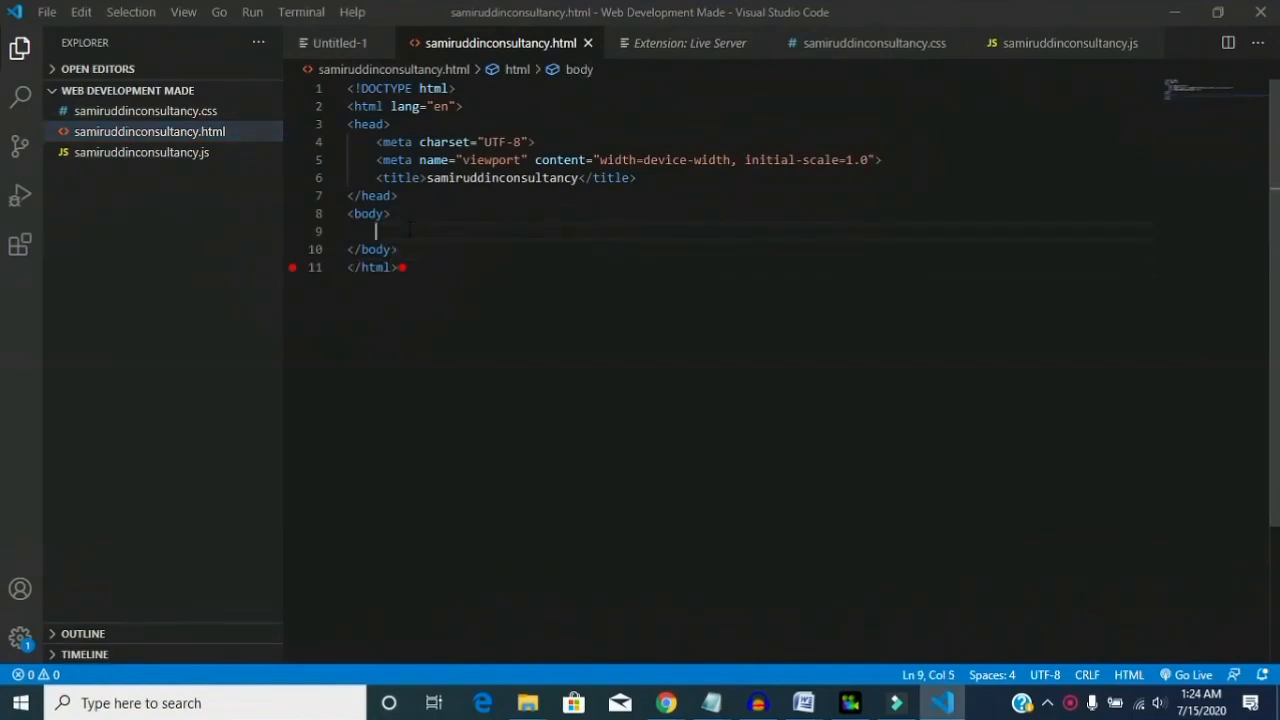
{"action": "type", "text": "We"}
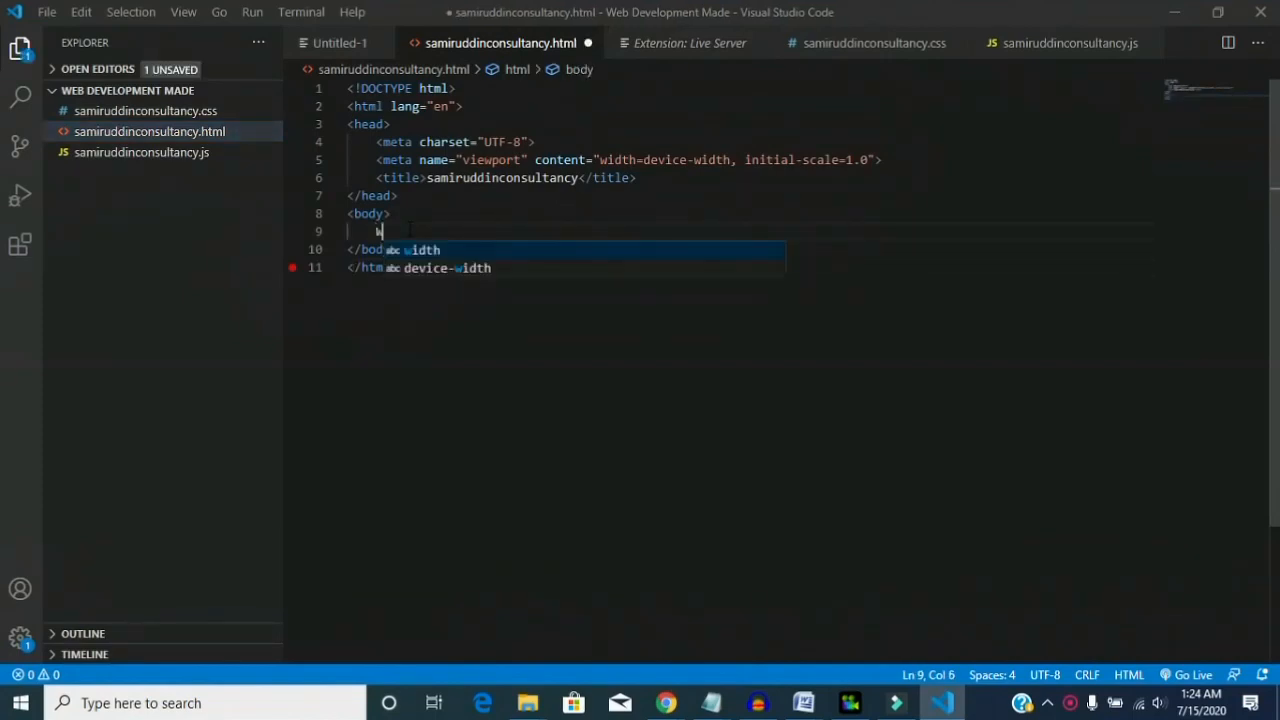
{"action": "type", "text": "lcome"}
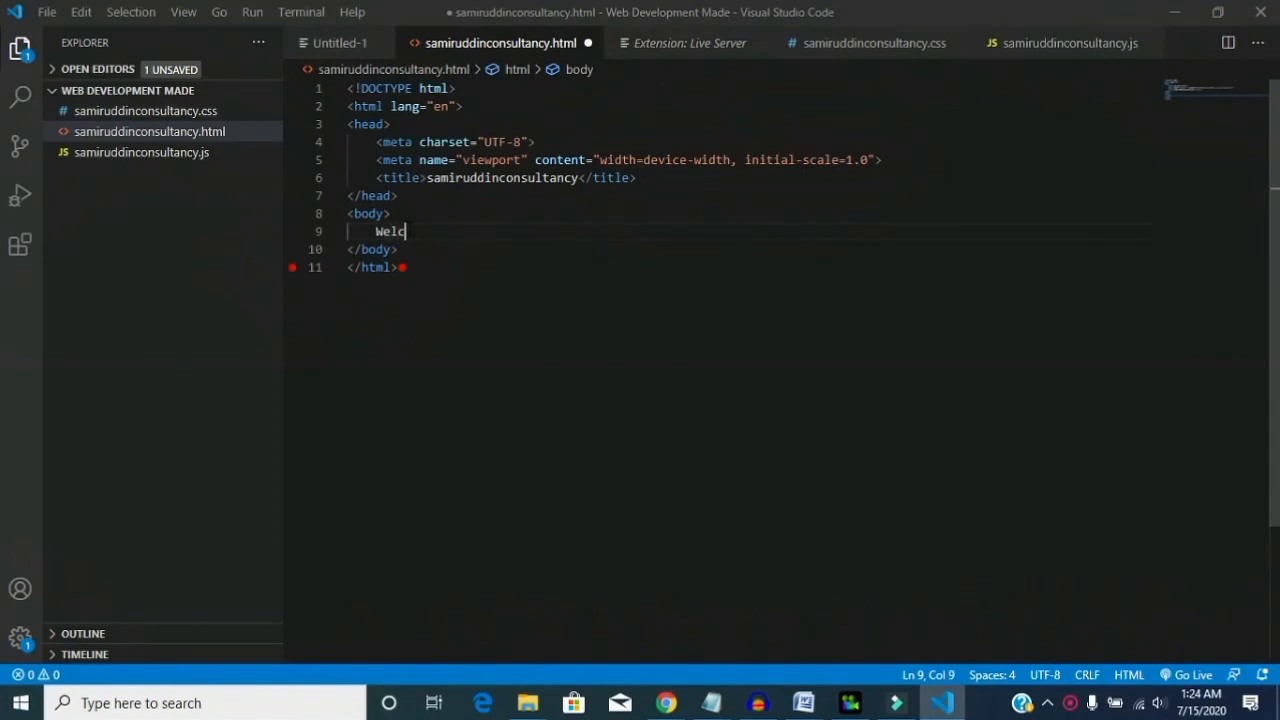
{"action": "key", "text": "shift+Left"}
{"action": "key", "text": "shift+Left"}
{"action": "key", "text": "shift+Left"}
{"action": "key", "text": "shift+Left"}
{"action": "key", "text": "shift+Left"}
{"action": "key", "text": "shift+Left"}
{"action": "key", "text": "shift+Left"}
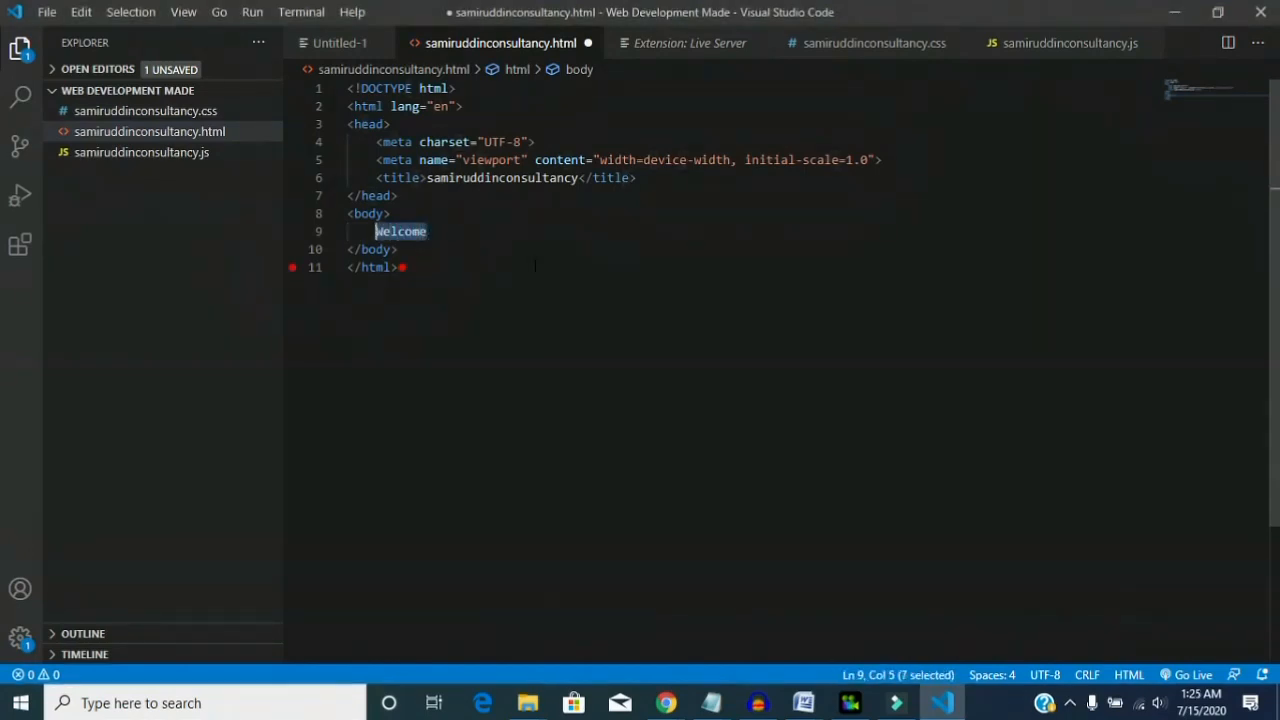
{"action": "type", "text": "Welcome to all of you in SAMIR UDDIN CONSULTANCY"}
- Save samiruddinconsultancy.html and serve it with Live Server to check the welcome text in the browser
{"action": "left_click", "coordinate": [1187, 675]}
{"action": "key", "text": "ctrl+s"}
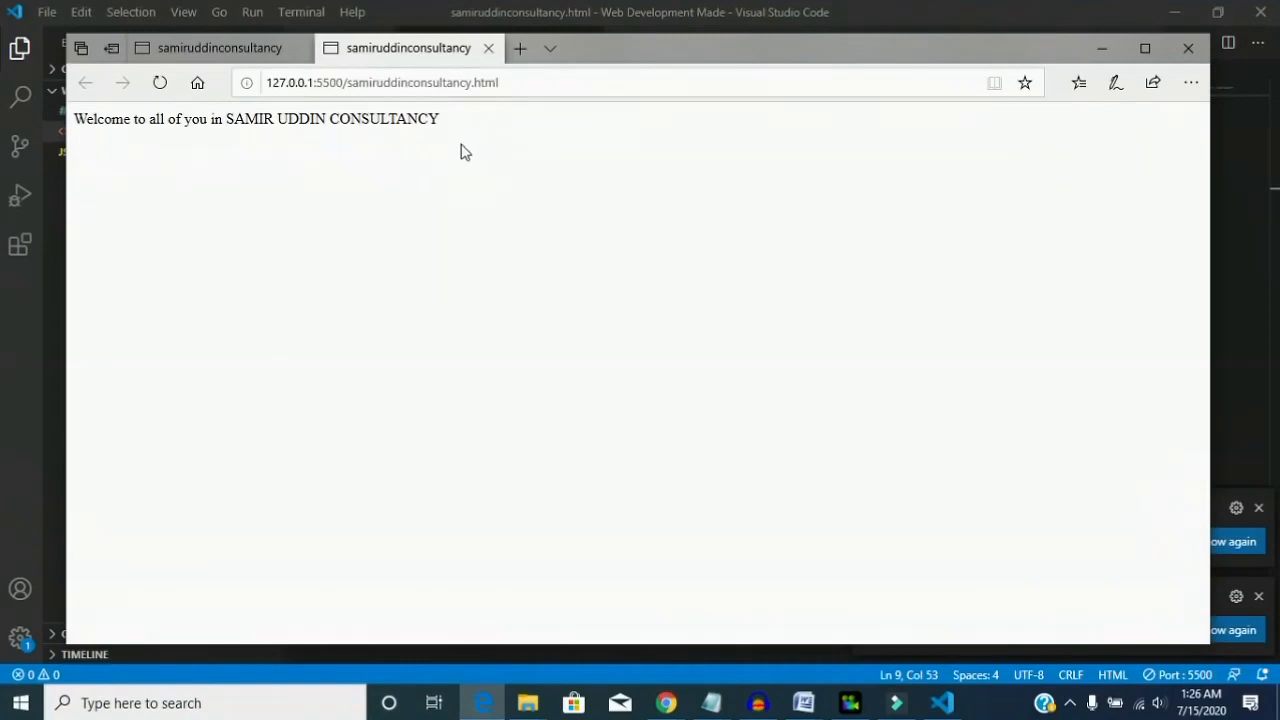
{"action": "double_click", "coordinate": [431, 121]}
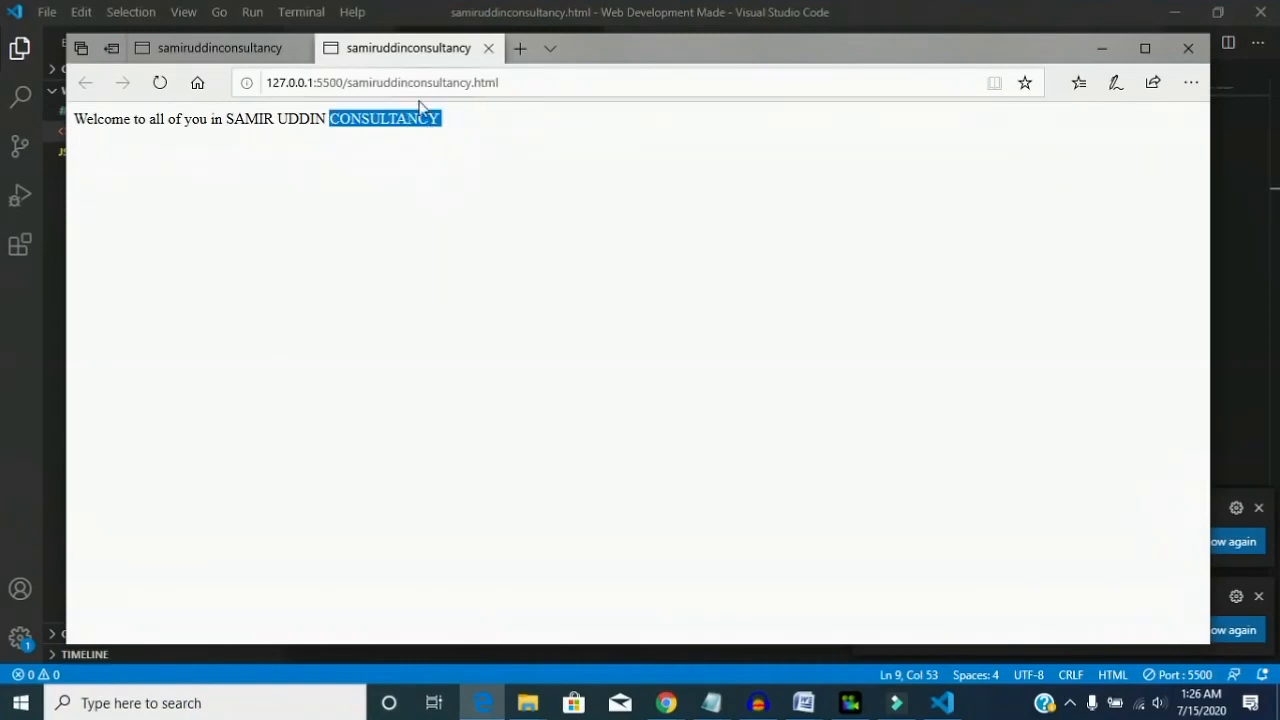